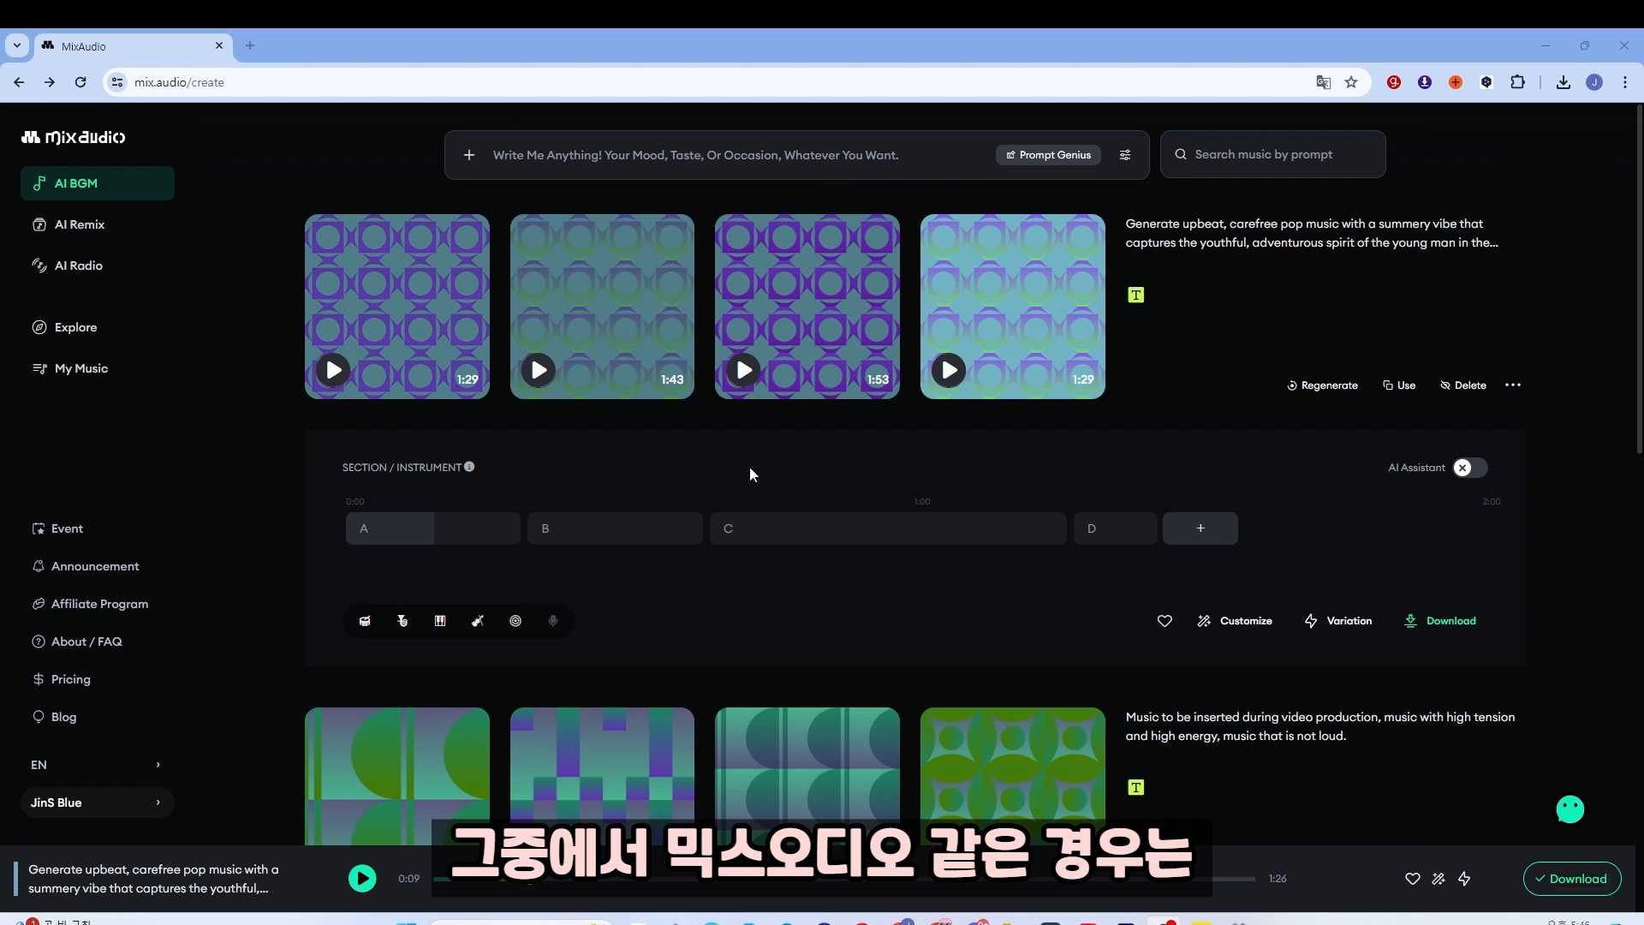
# - Look over the AI BGM, AI Remix and AI Radio pages, ending on AI BGM
pyautogui.scroll(-4, 750, 473)
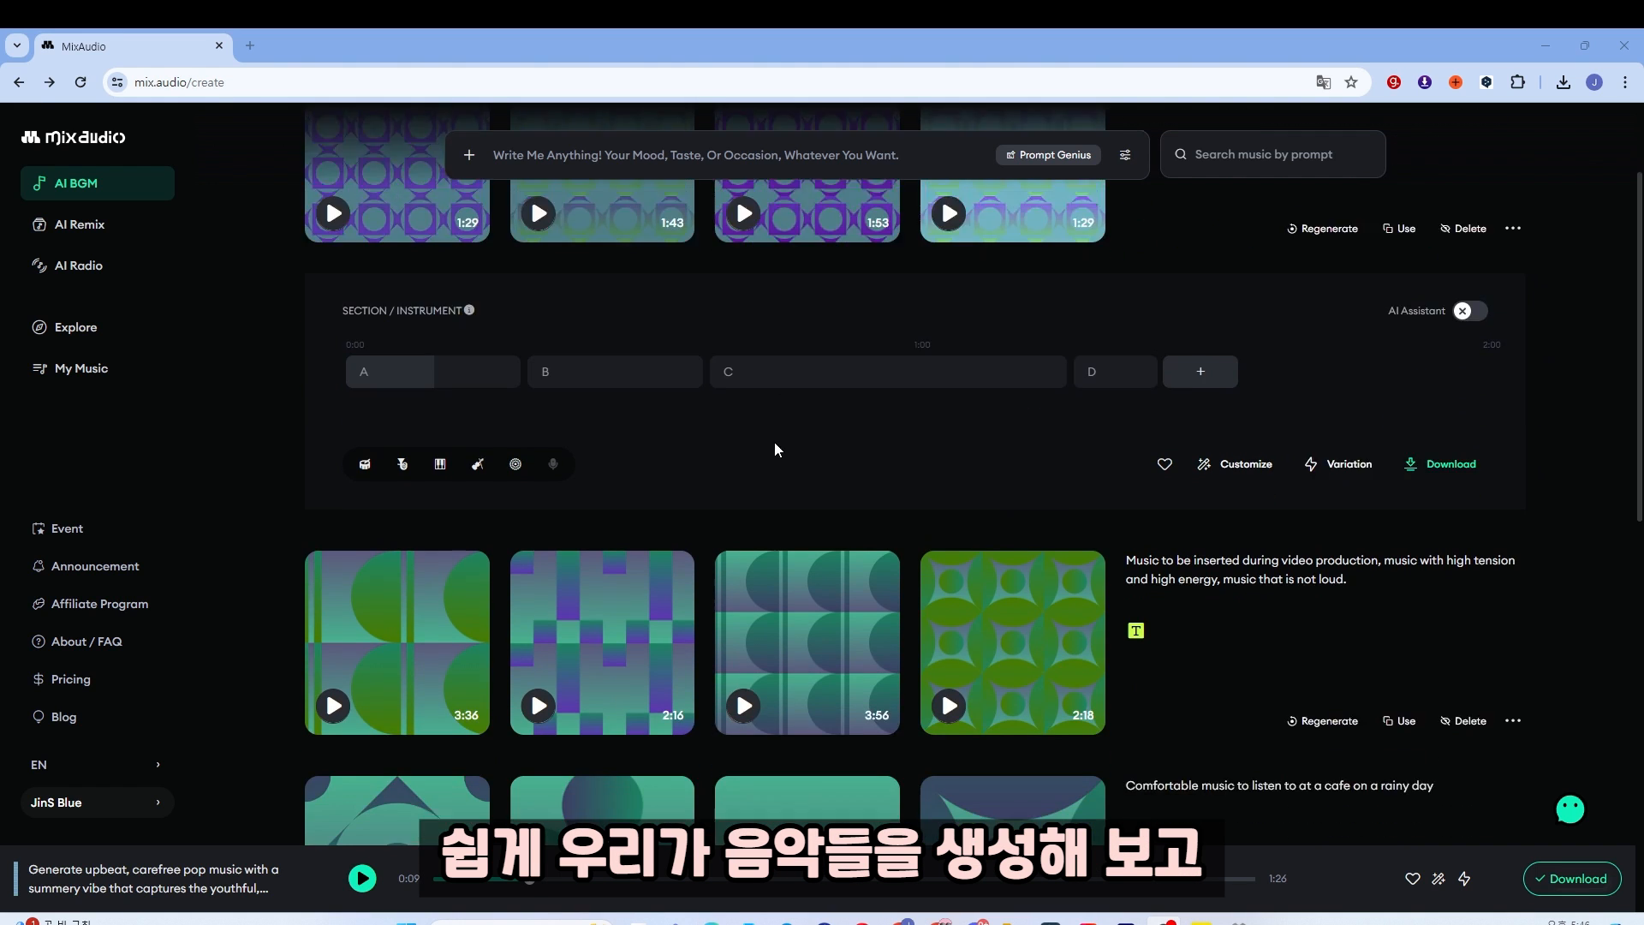
pyautogui.scroll(4, 989, 647)
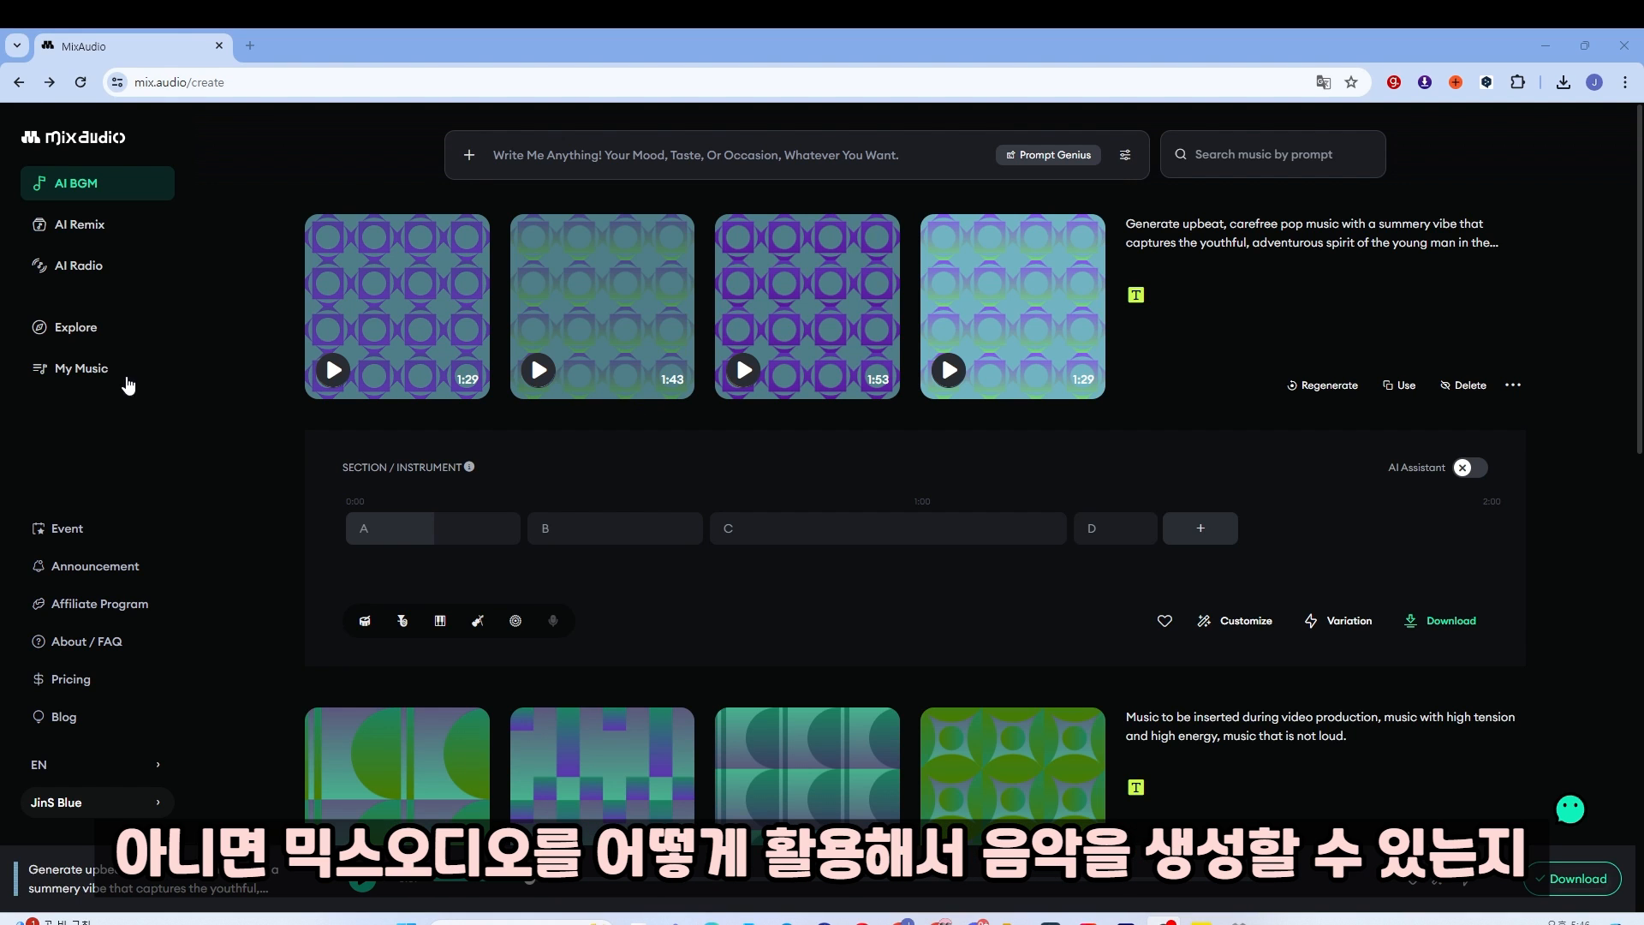
pyautogui.click(86, 231)
pyautogui.click(86, 264)
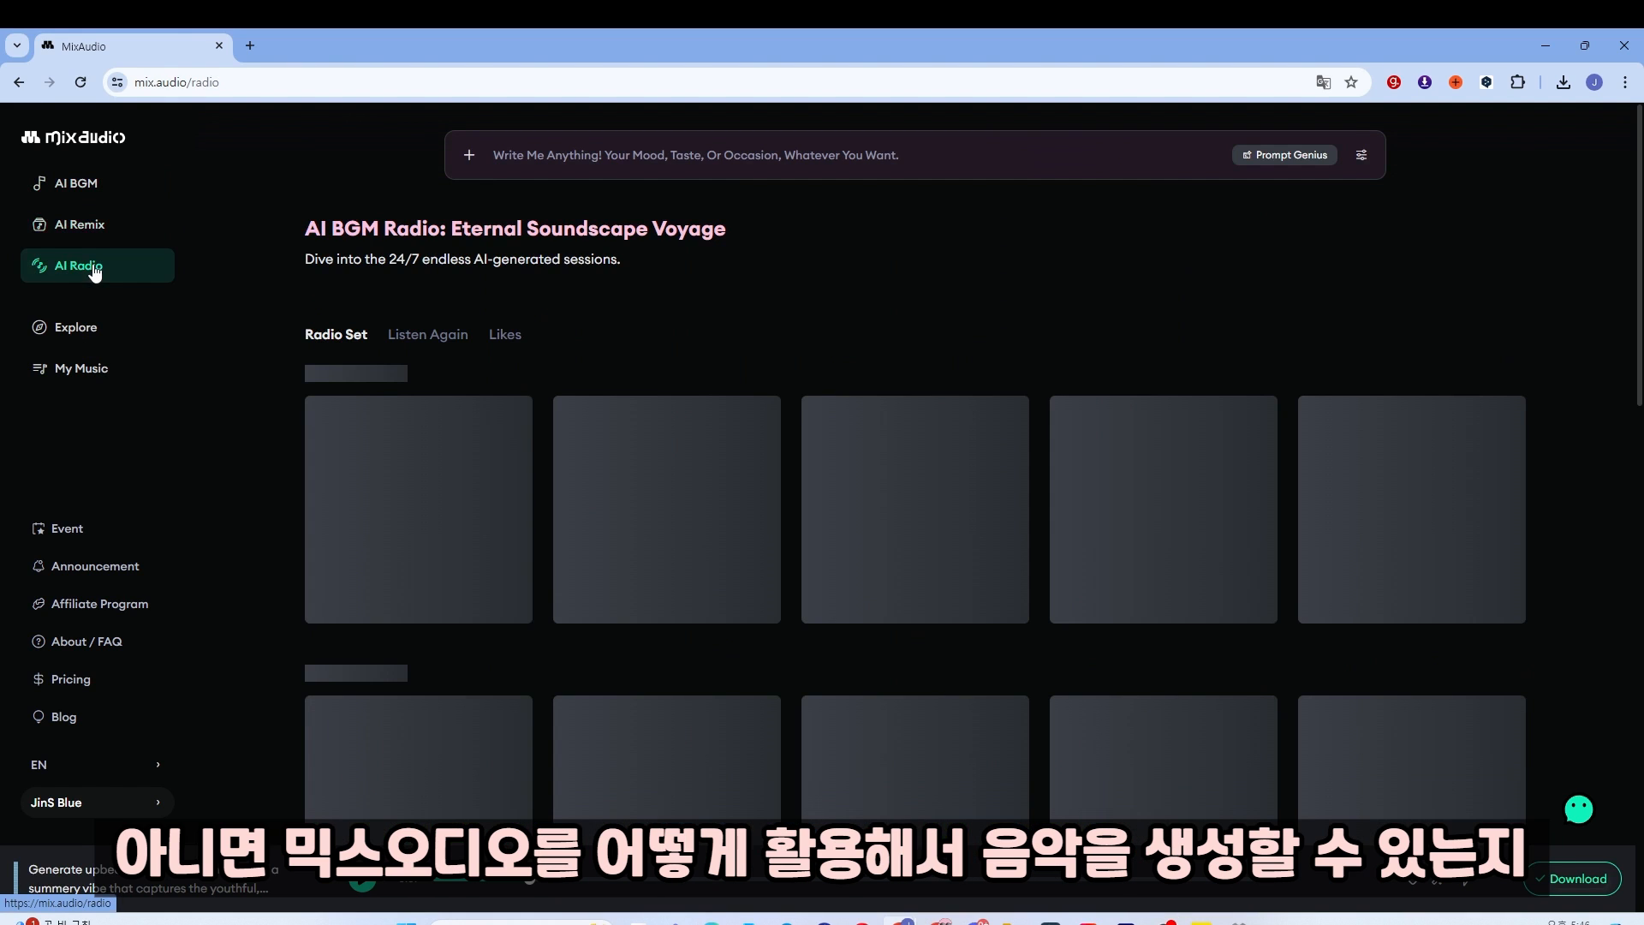
pyautogui.click(99, 194)
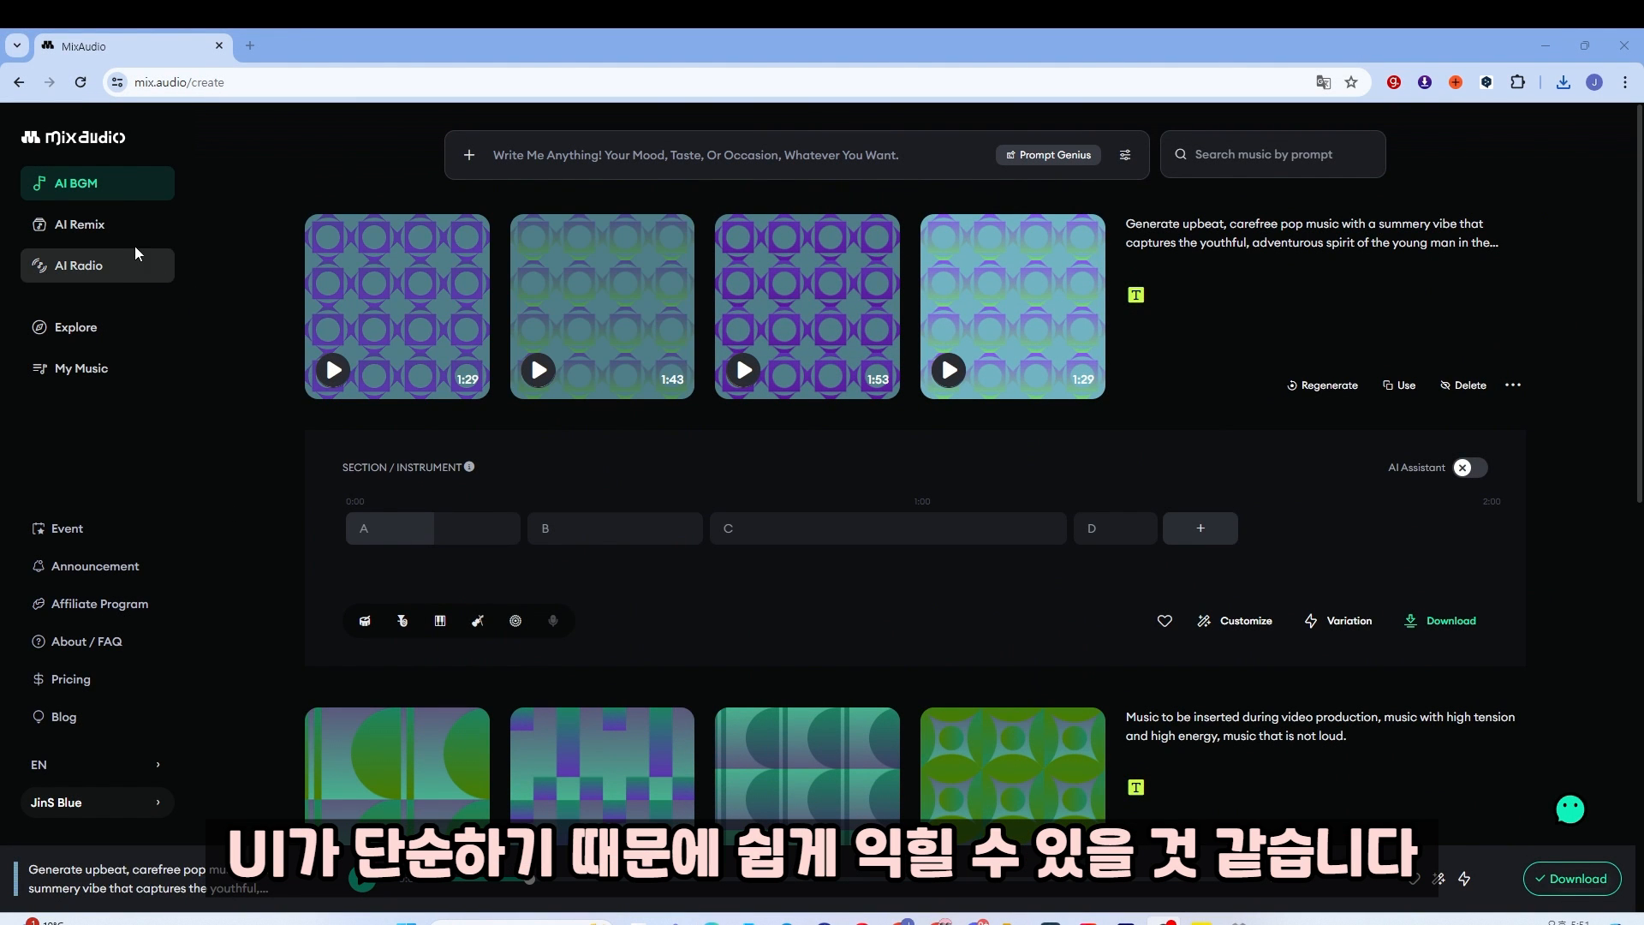
pyautogui.click(110, 227)
pyautogui.click(94, 183)
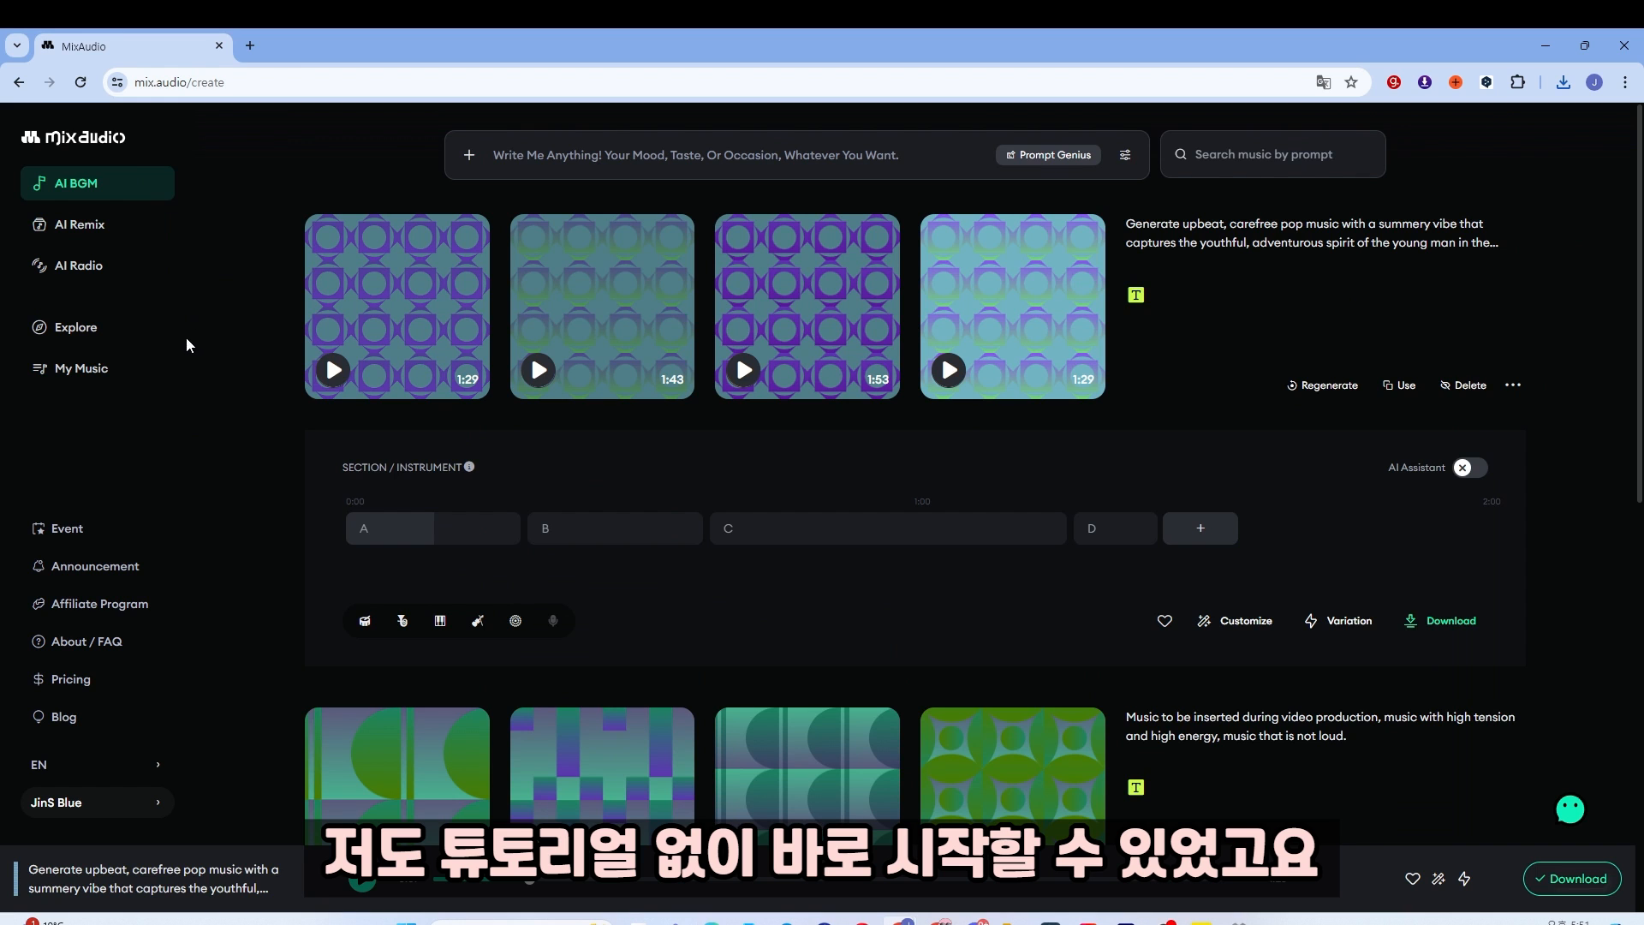
# - Review the subscription plans on the pricing page and return to AI BGM
pyautogui.click(66, 684)
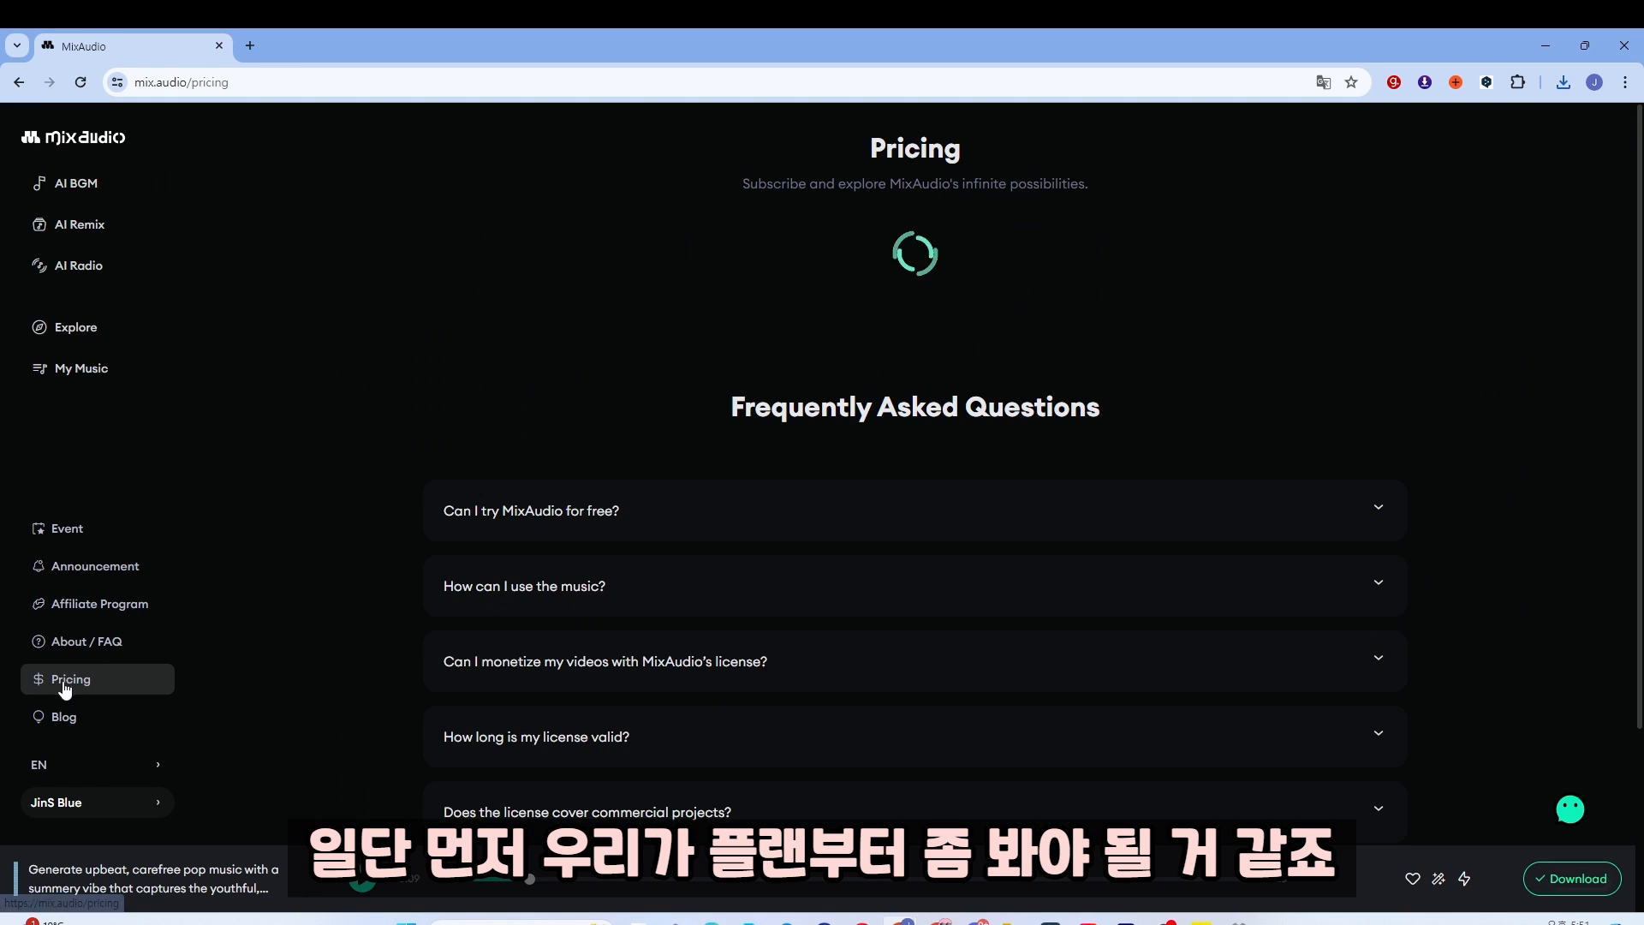
pyautogui.scroll(-3, 666, 395)
pyautogui.scroll(10, 648, 437)
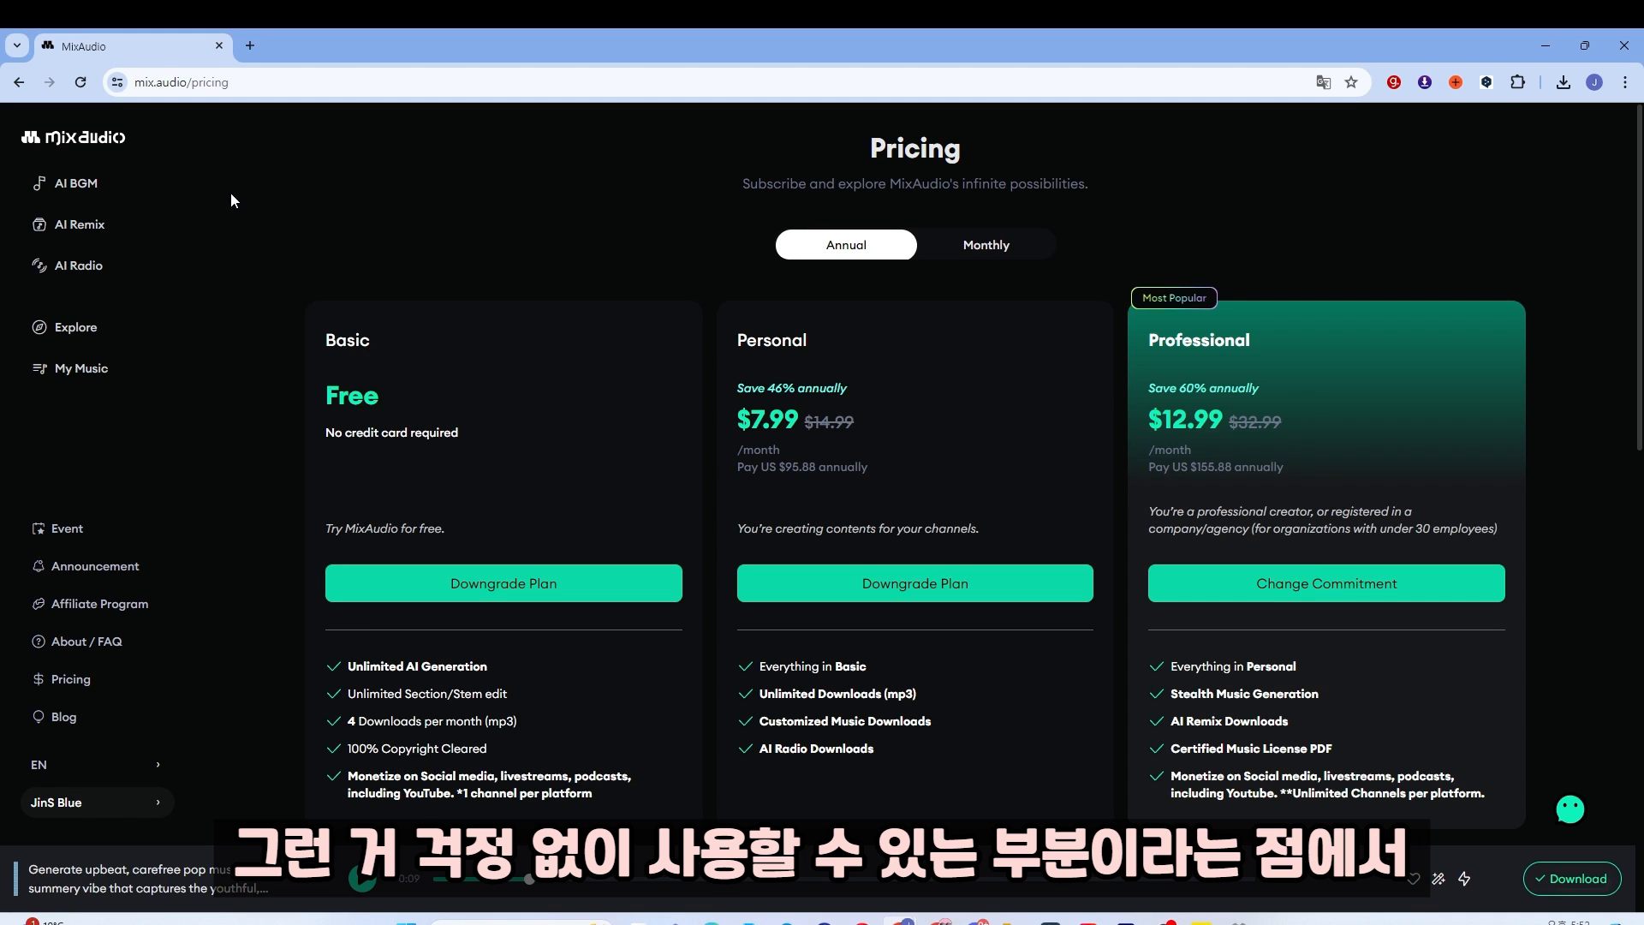
pyautogui.click(100, 195)
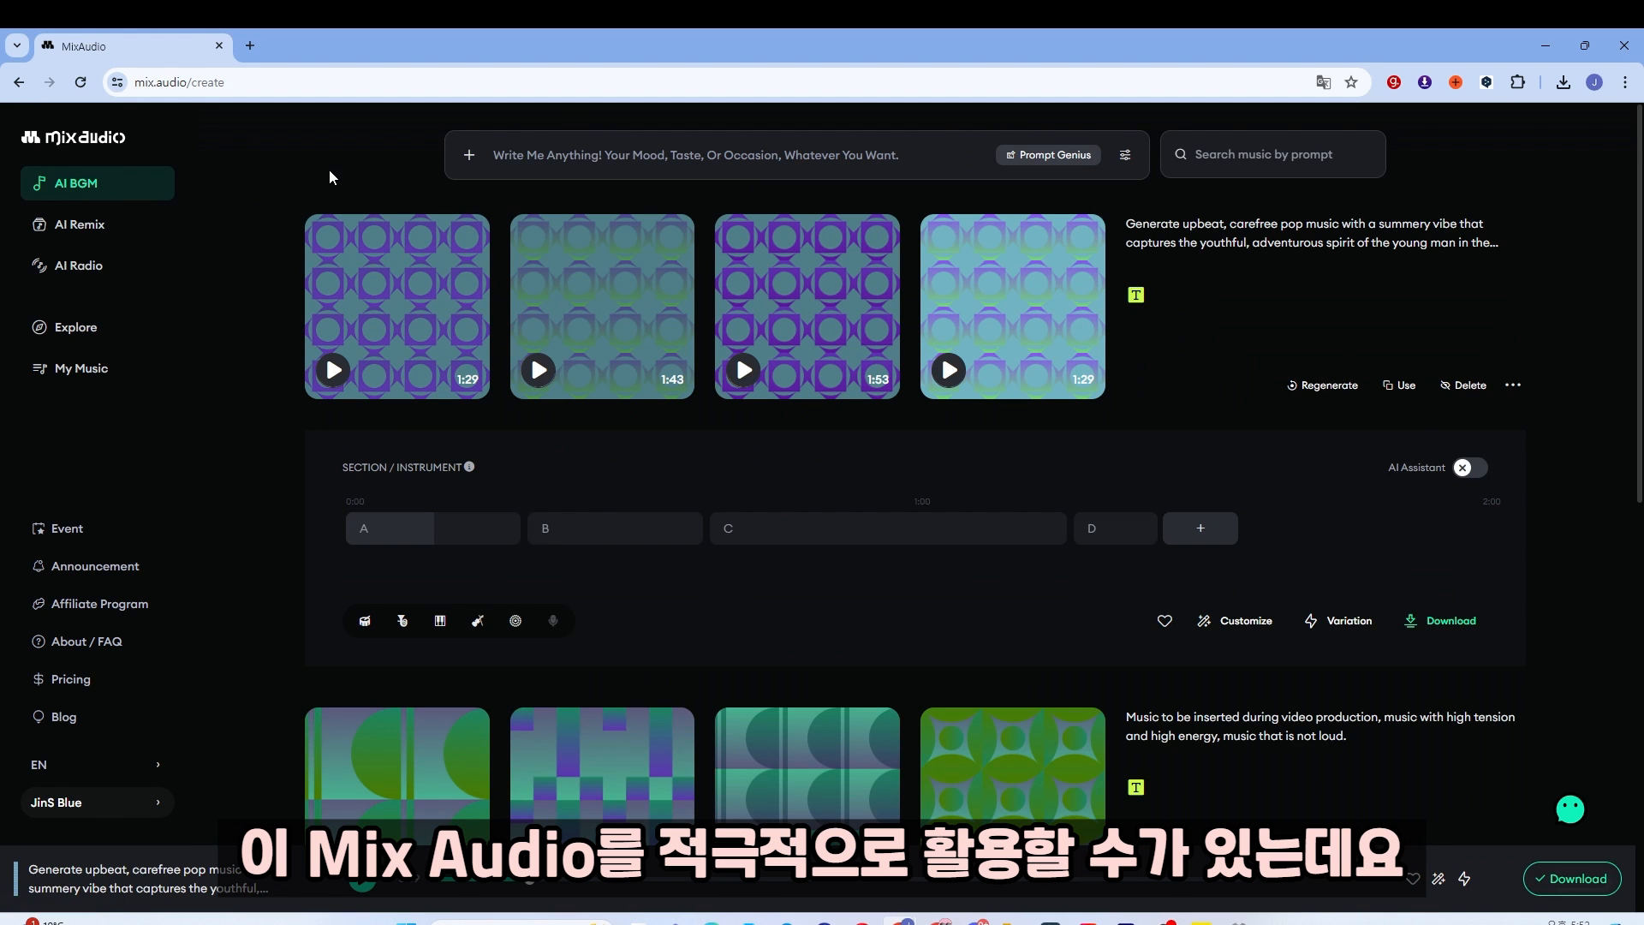
# - Inspect the image URL and audio URL reference options of the music prompt
pyautogui.click(602, 157)
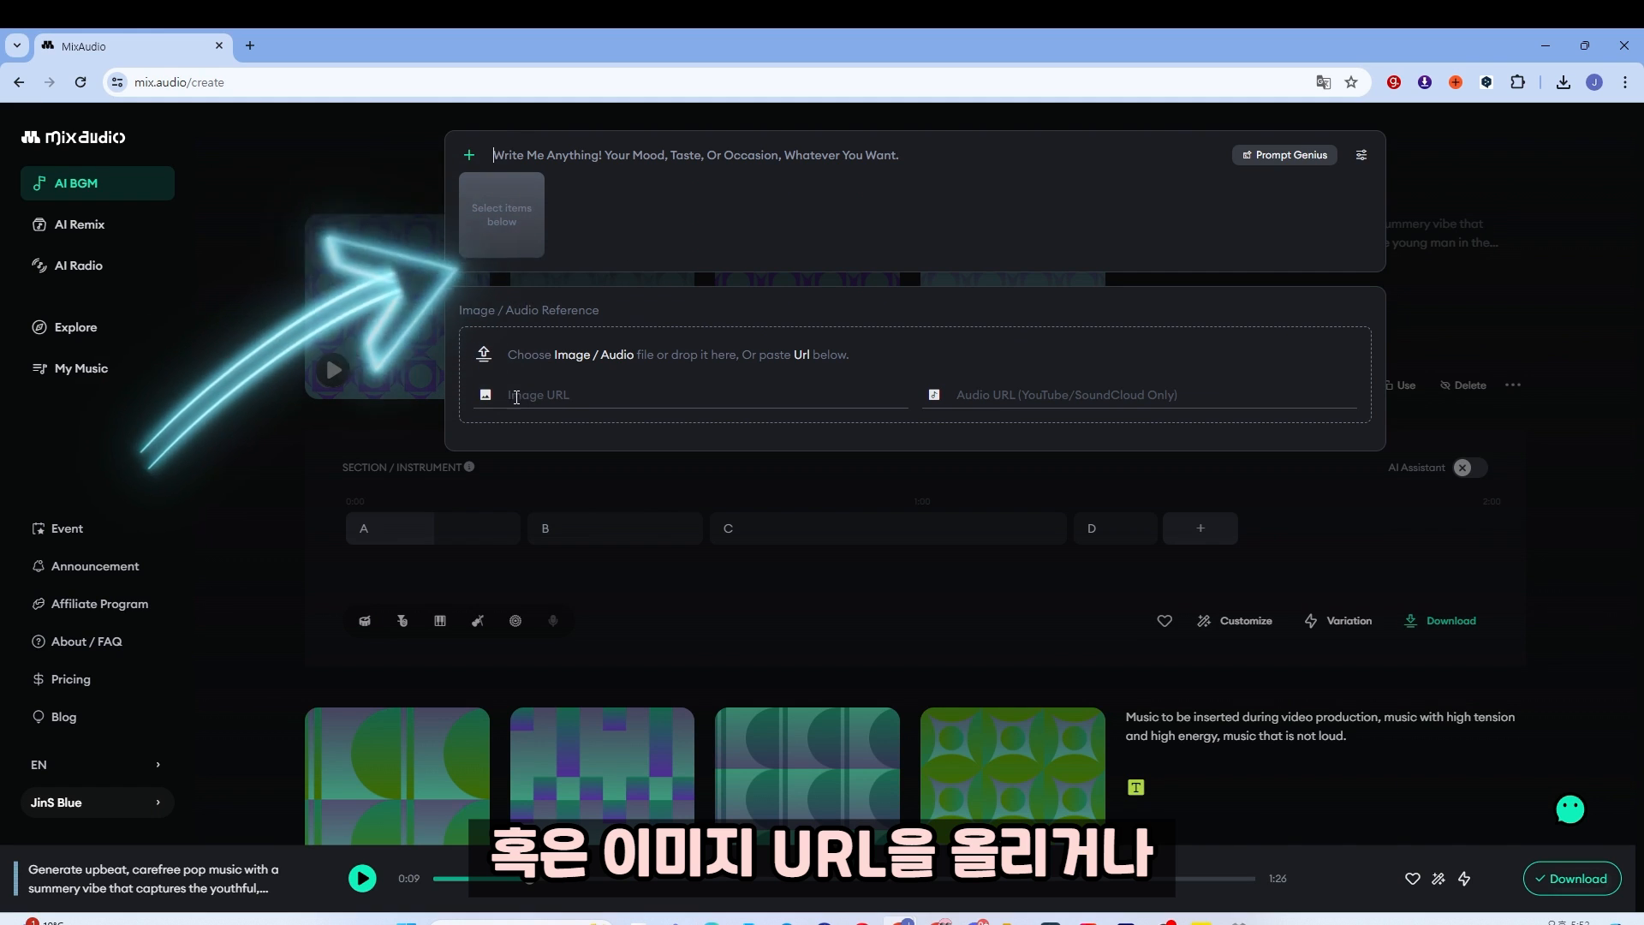
pyautogui.click(965, 393)
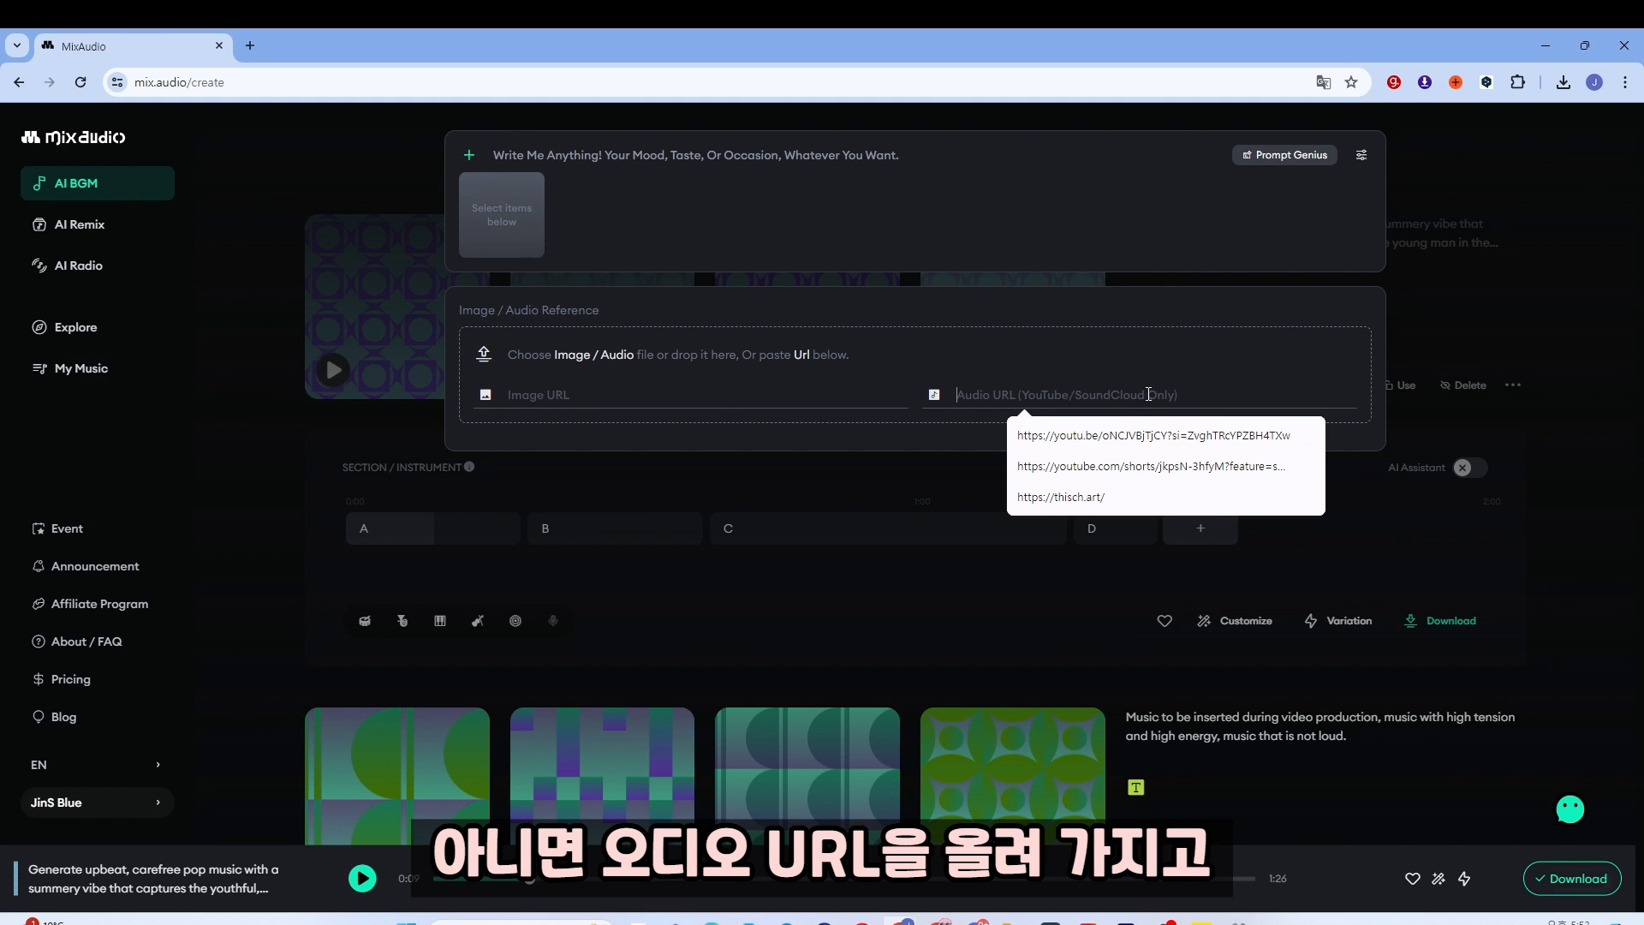
pyautogui.click(770, 391)
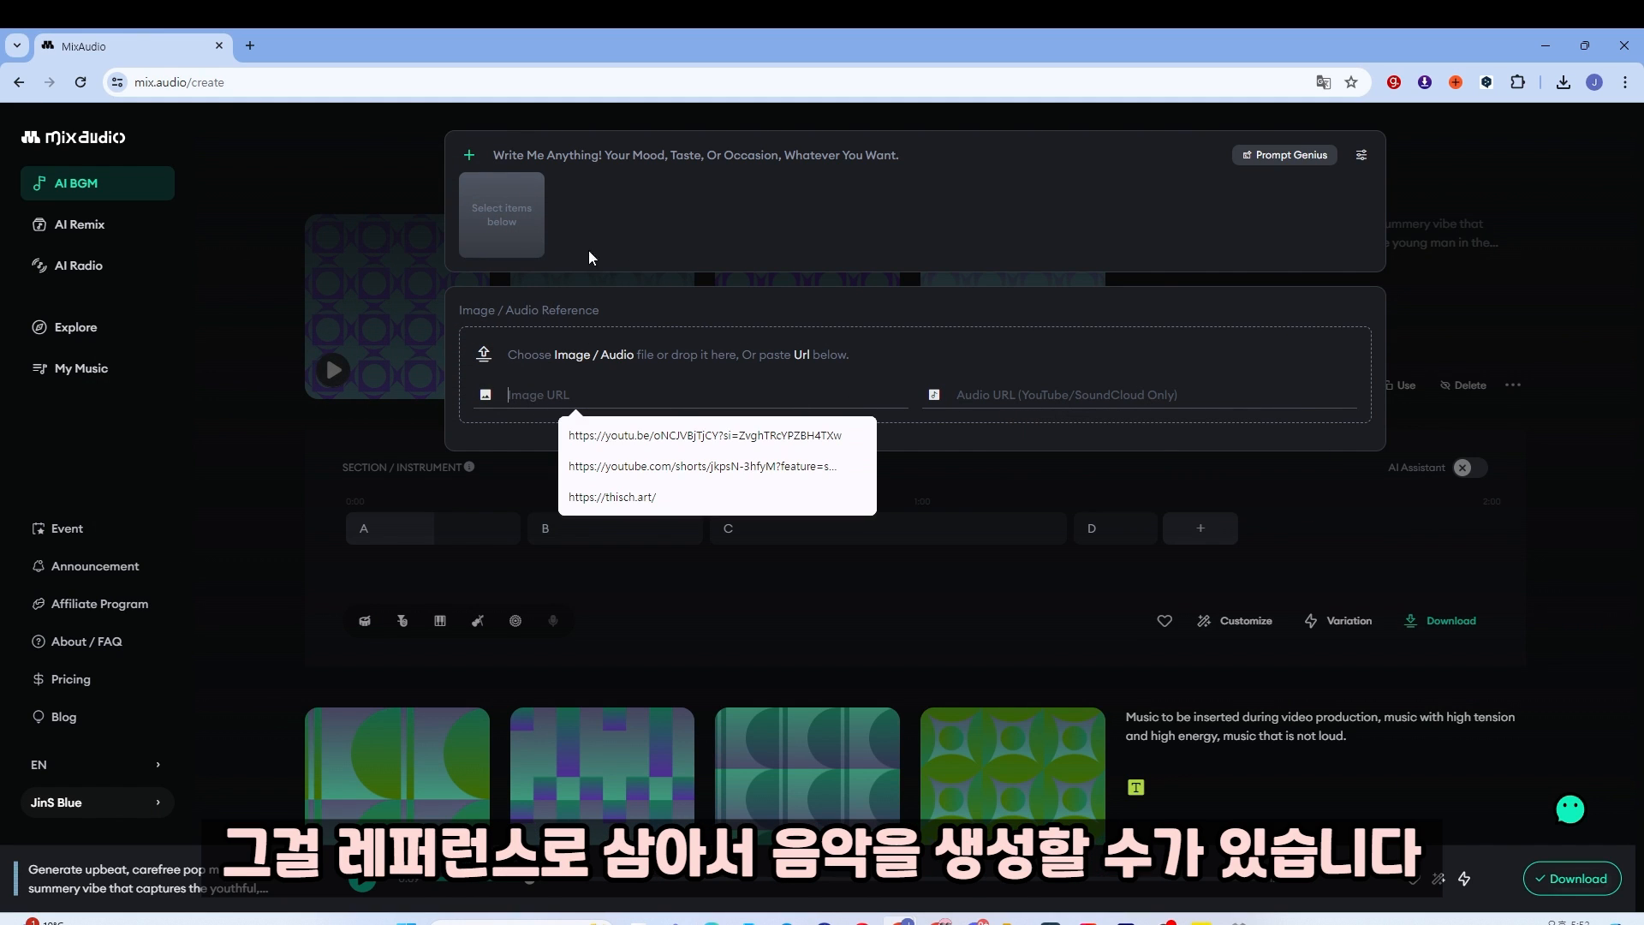
# - Fill the music prompt with a Prompt Genius suggestion about soothing ethereal textures and nature sounds, and generate the tracks
pyautogui.click(595, 185)
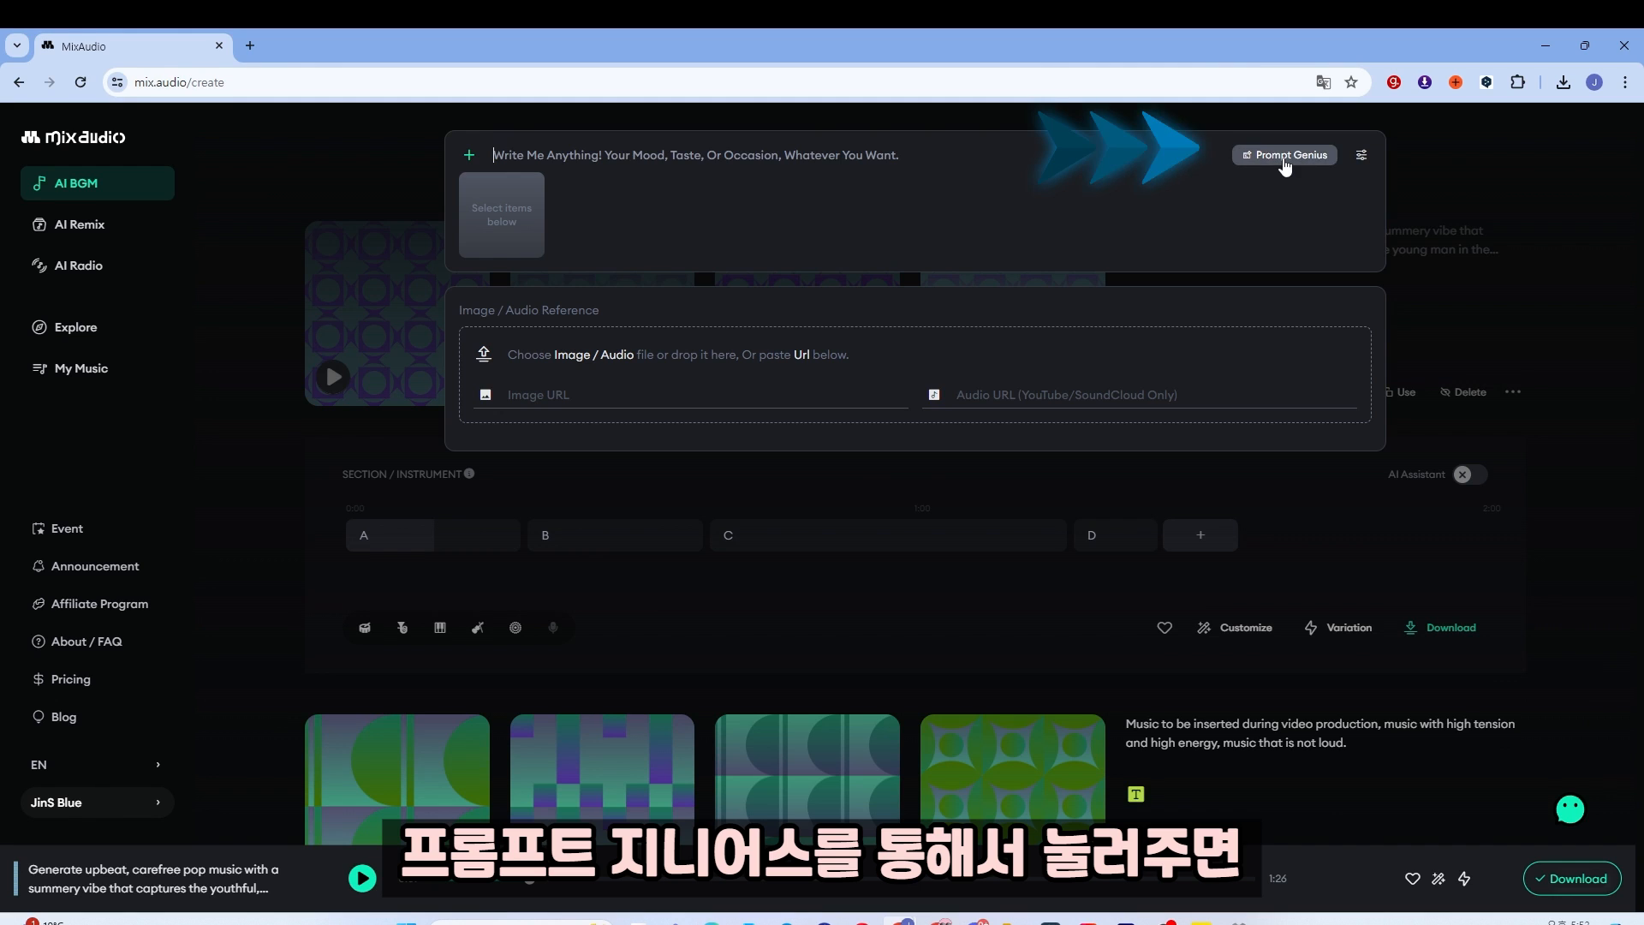
pyautogui.click(1285, 167)
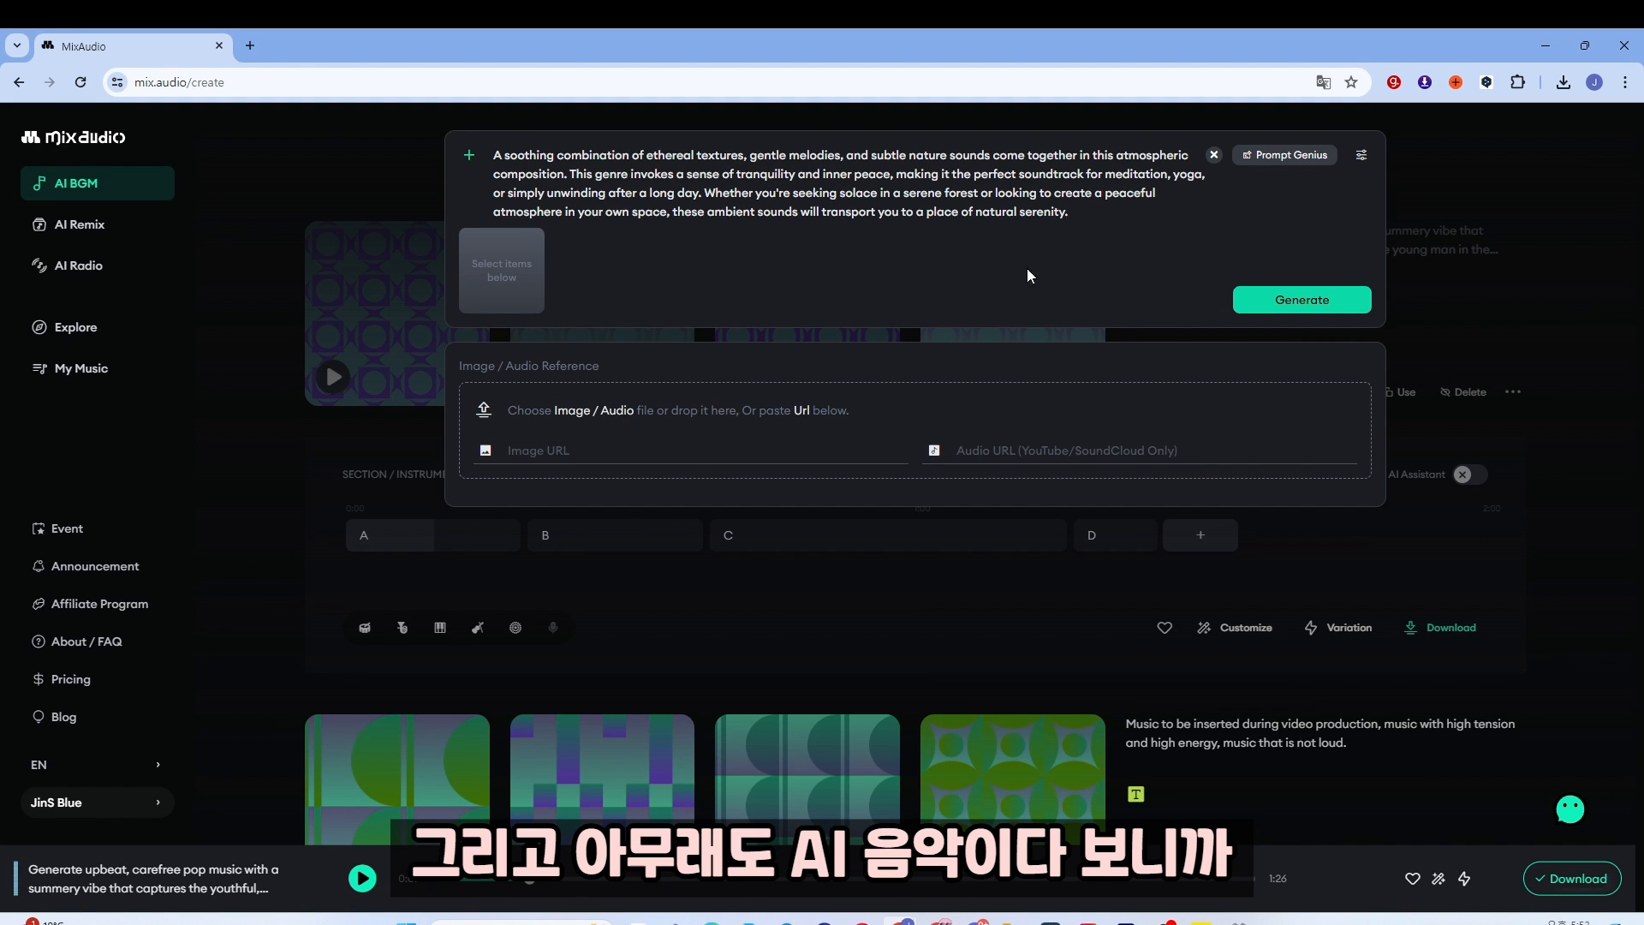
pyautogui.click(428, 184)
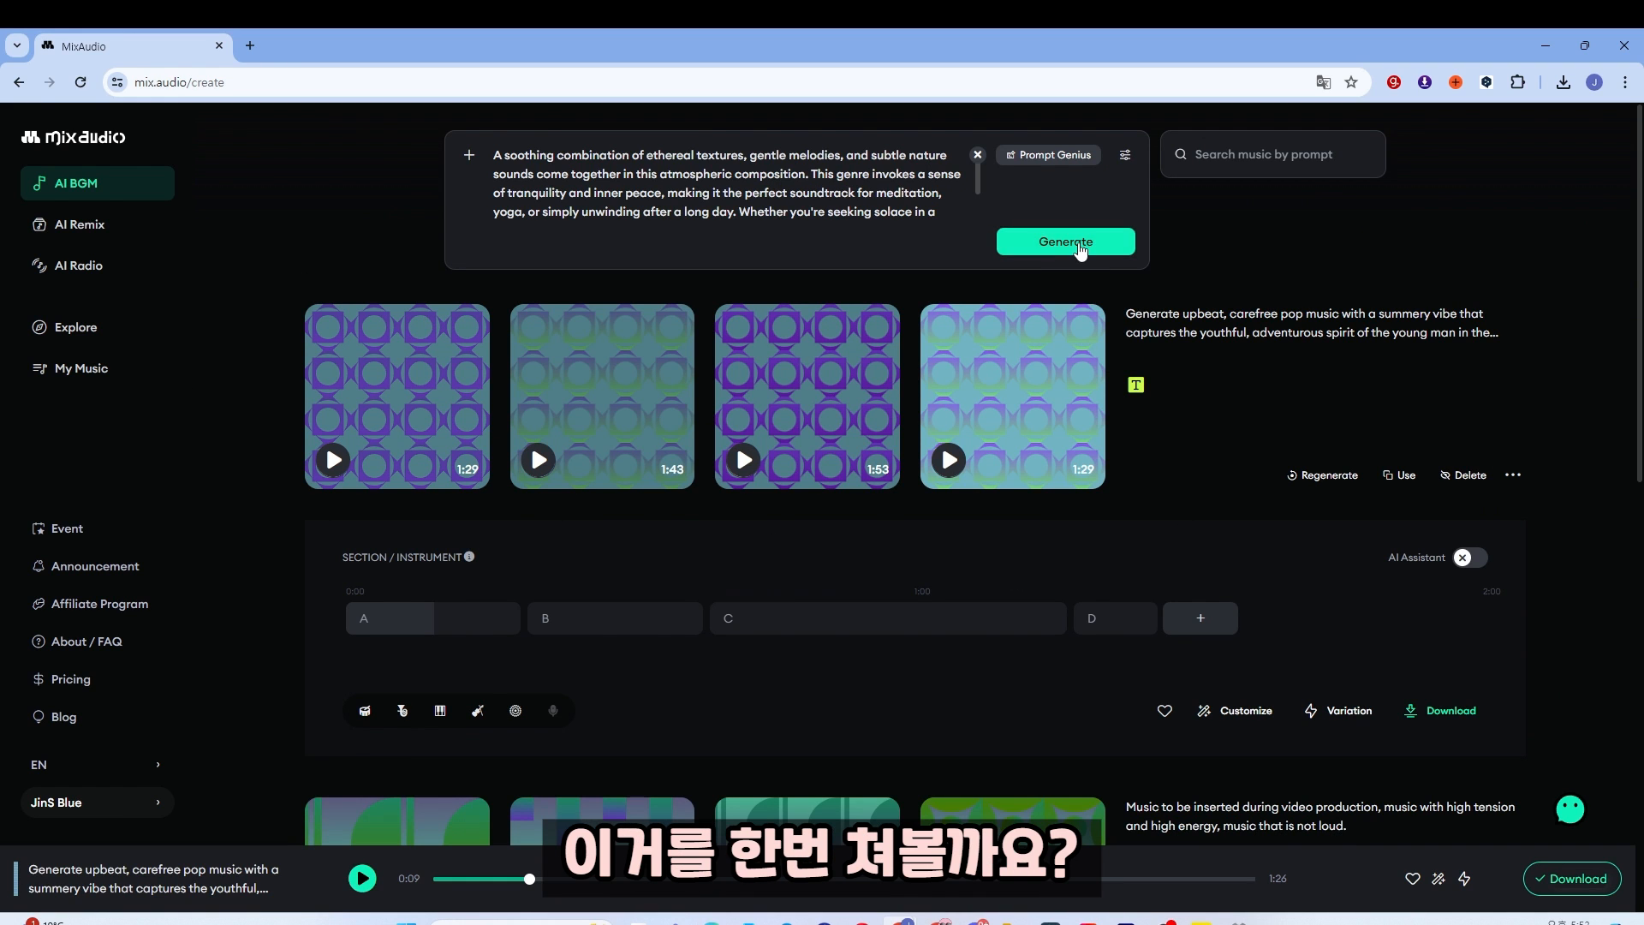
pyautogui.click(1079, 244)
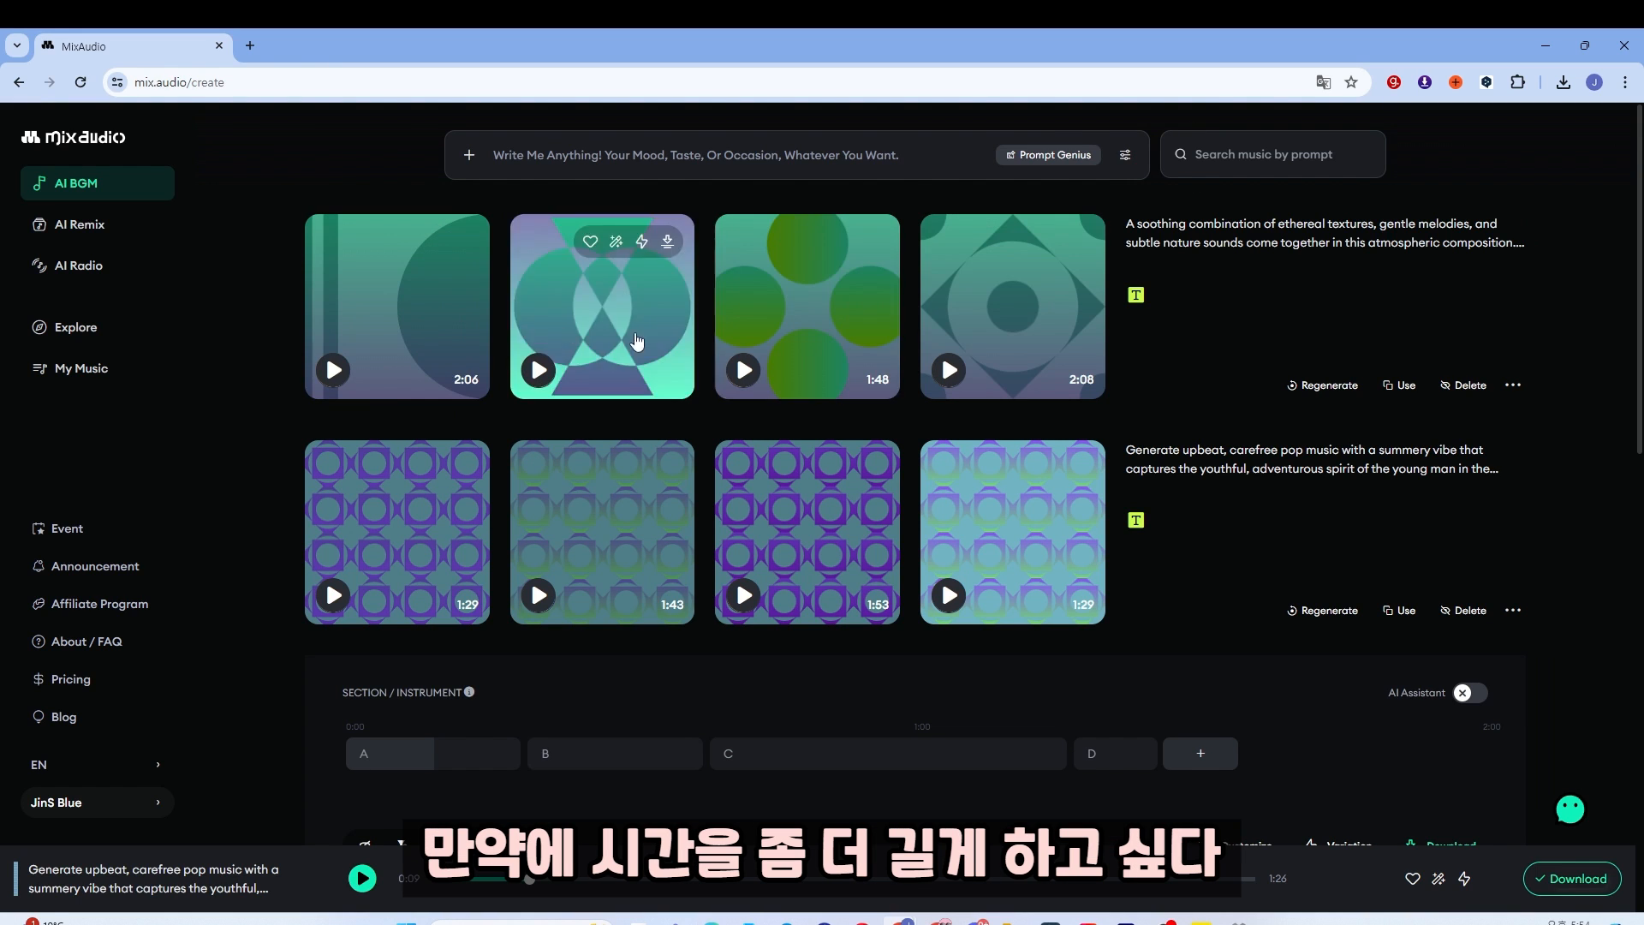
# - Try out the track duration setting in the prompt's fine-tuning options and reset it
pyautogui.click(1125, 155)
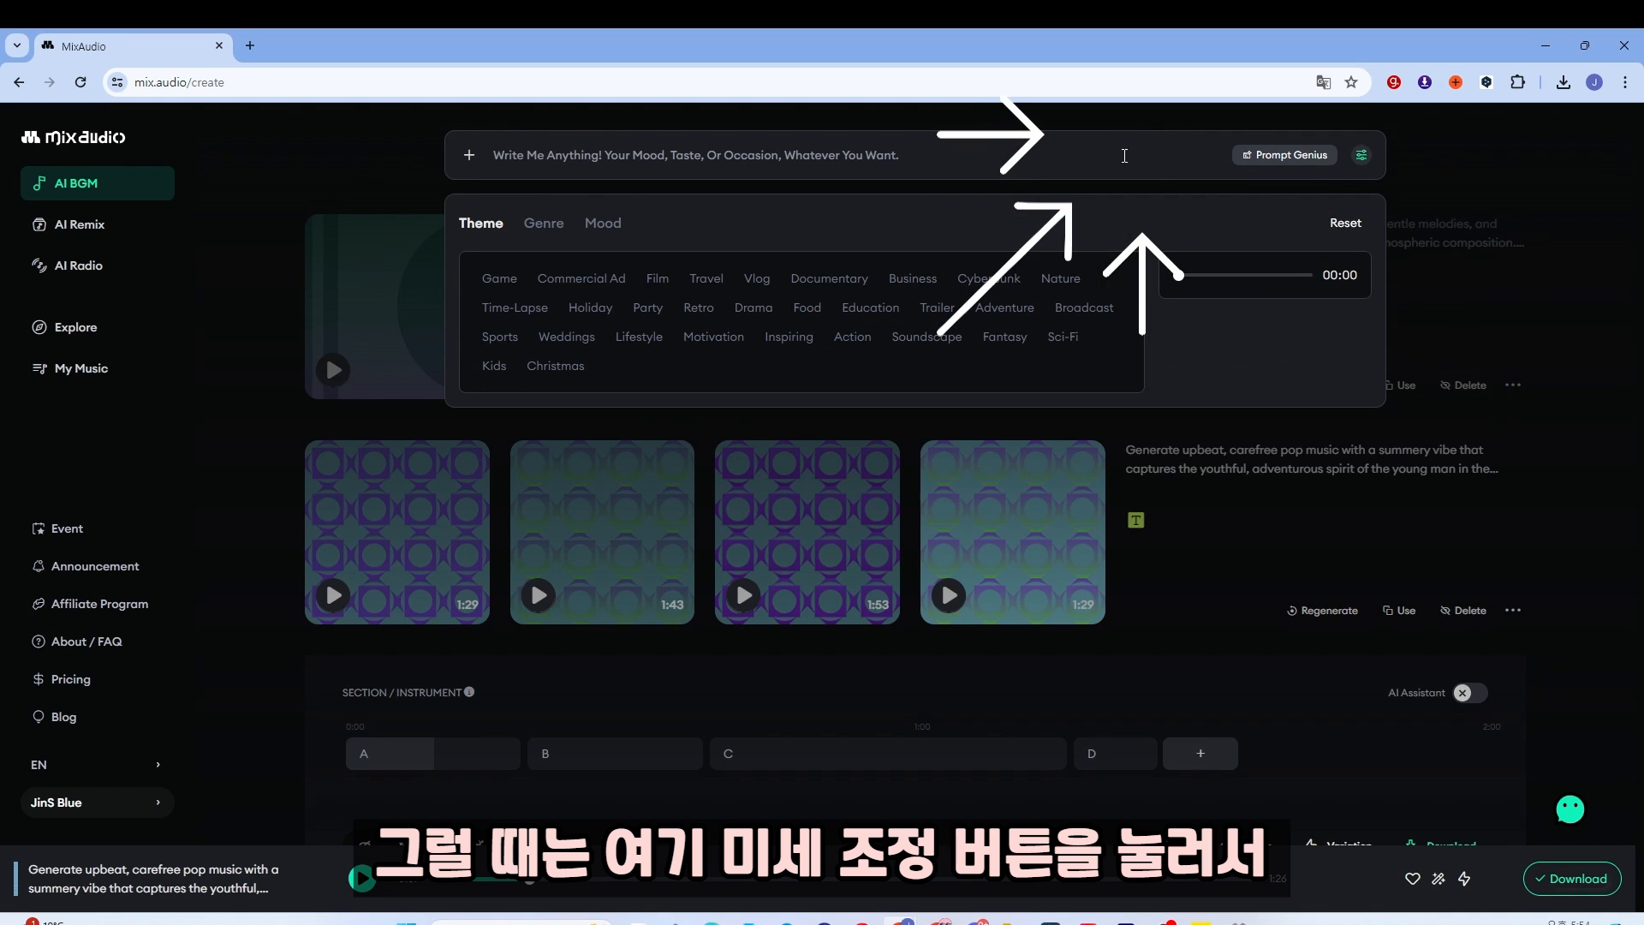
pyautogui.click(1205, 274)
pyautogui.moveTo(1204, 352); pyautogui.dragTo(1306, 352)
pyautogui.click(1345, 300)
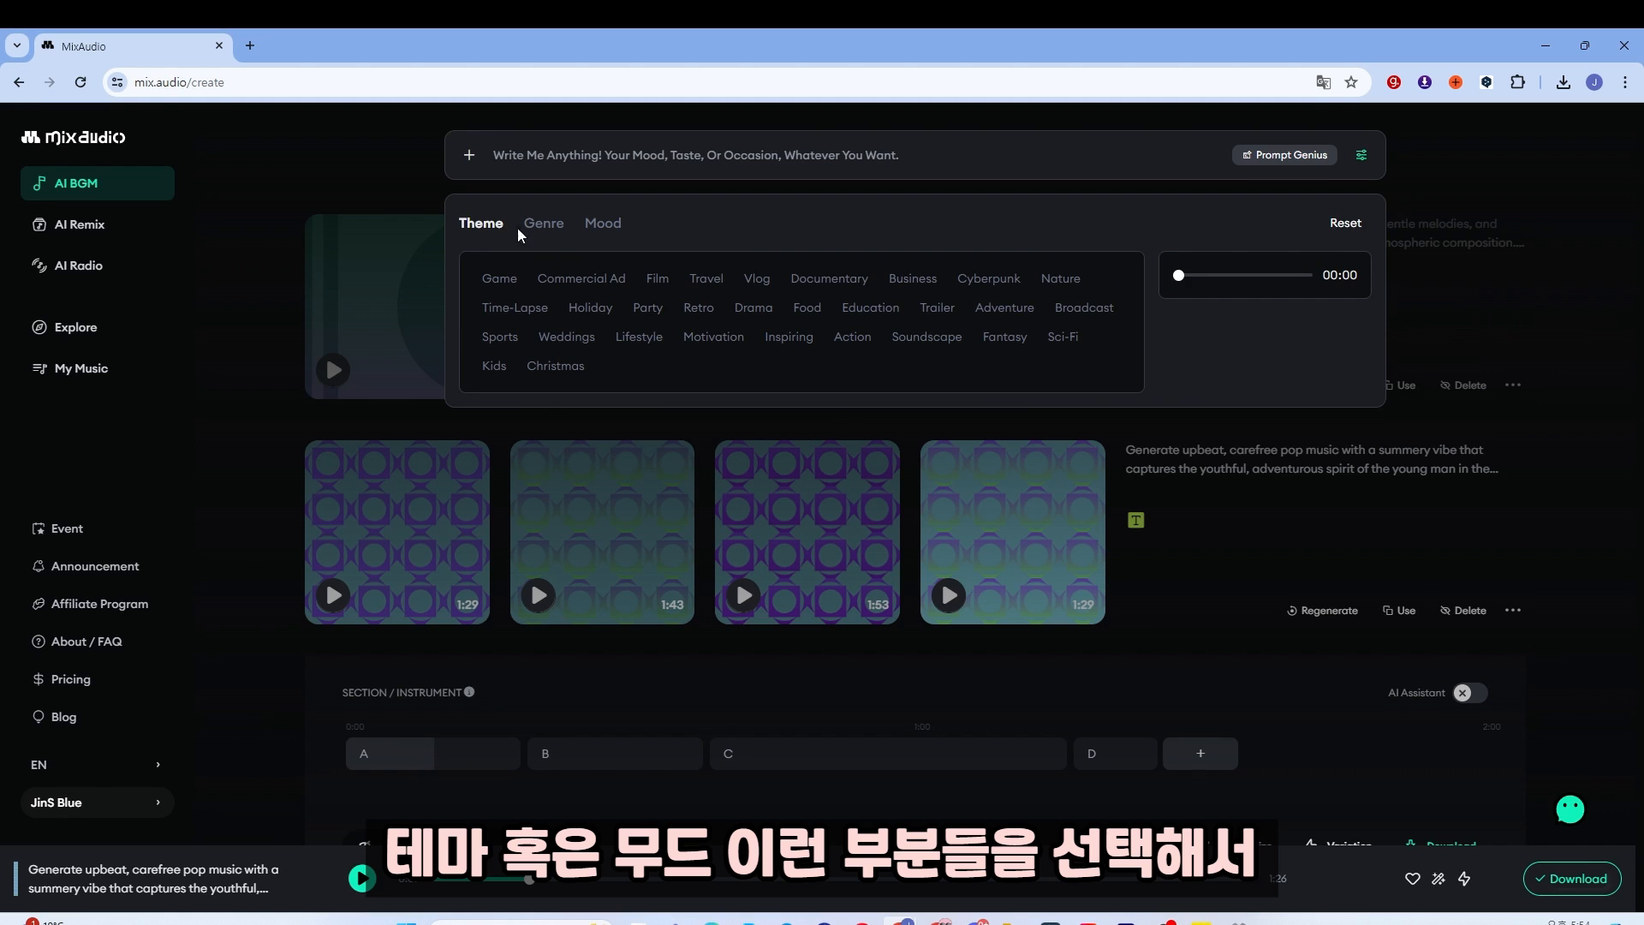
# - Add the Peaceful mood, Hip Hop genre and Game theme to the music prompt
pyautogui.click(546, 228)
pyautogui.click(609, 229)
pyautogui.click(623, 279)
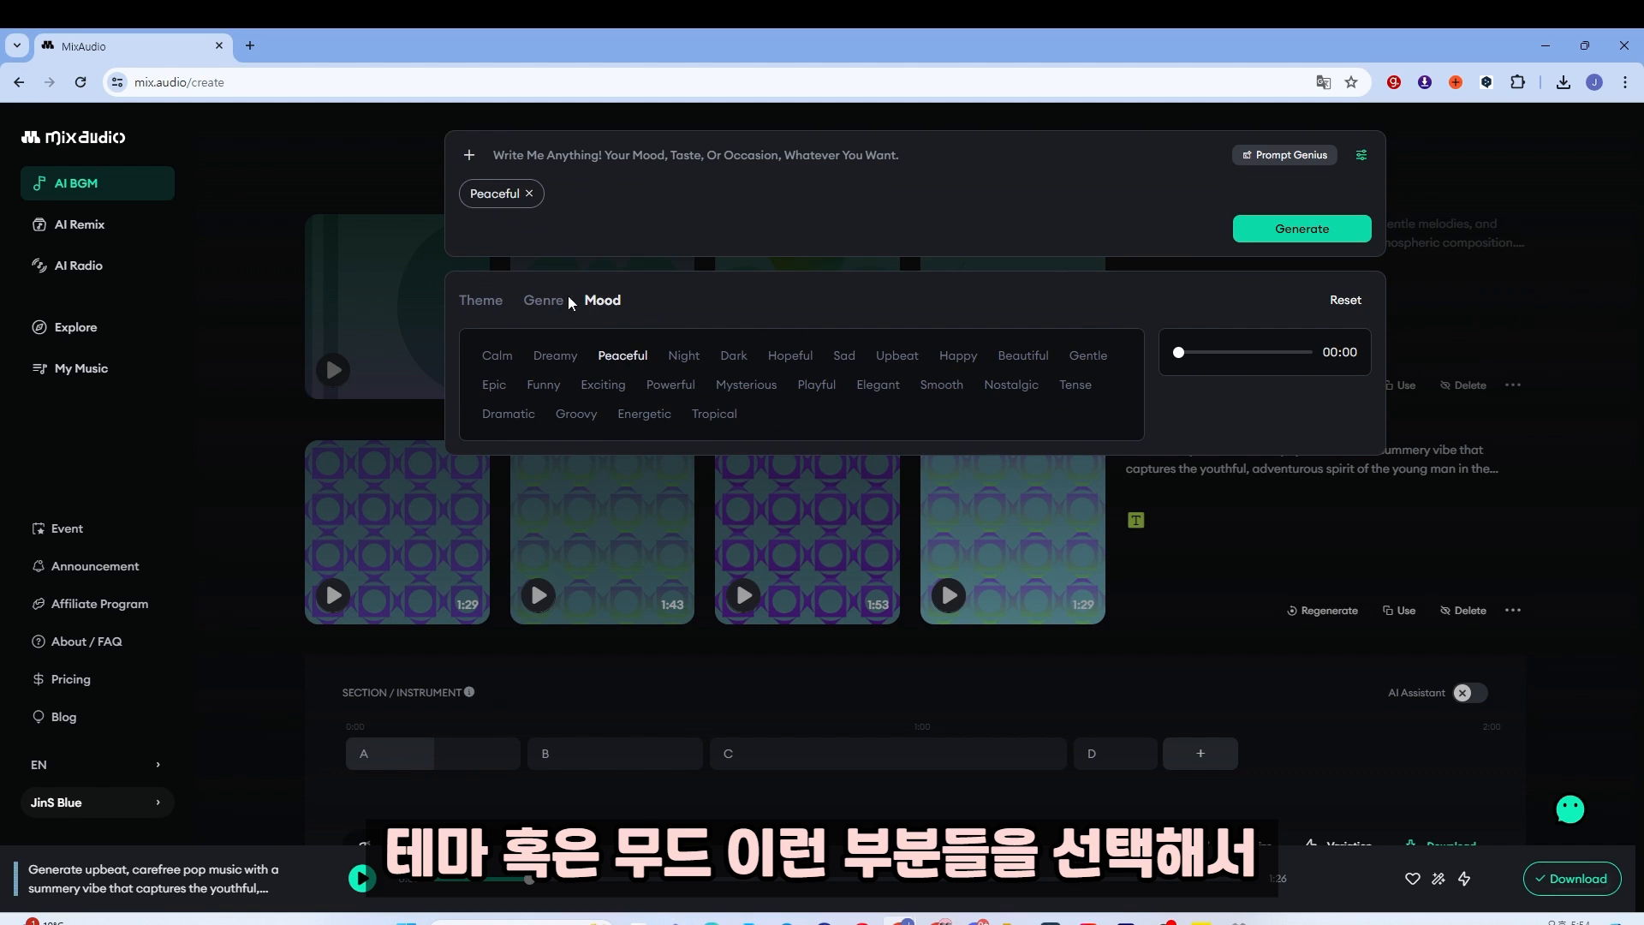
pyautogui.click(526, 301)
pyautogui.click(560, 355)
pyautogui.click(484, 302)
pyautogui.click(498, 358)
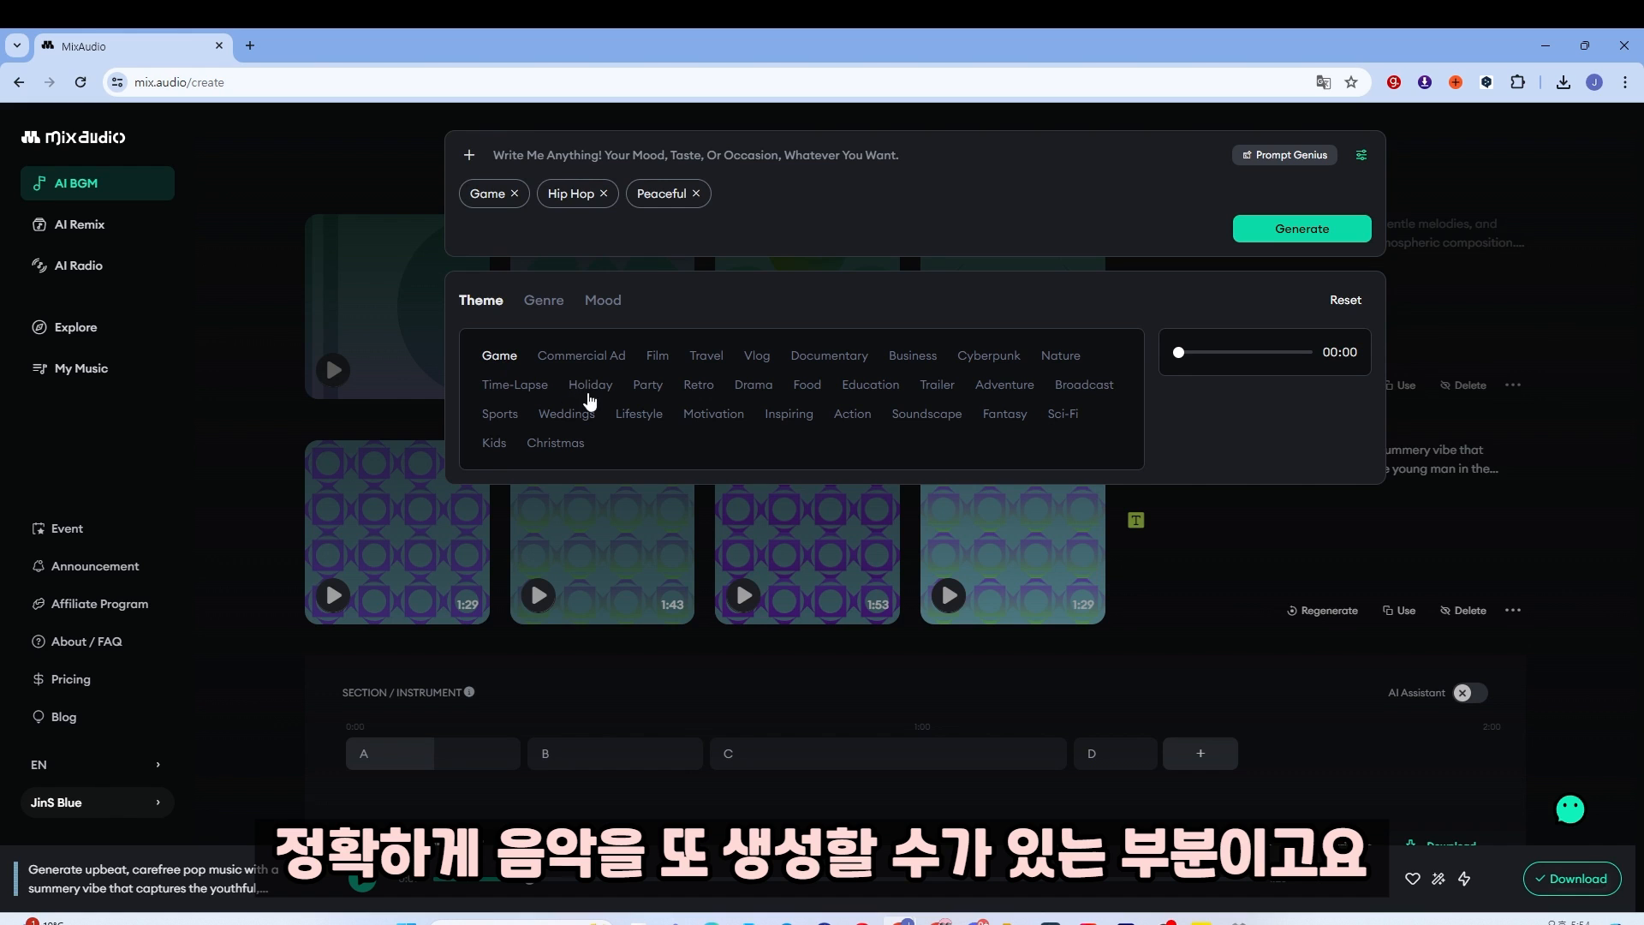
# - Remove the Game, Hip Hop and Peaceful tags from the prompt and close its fine-tuning options
pyautogui.click(514, 193)
pyautogui.click(526, 193)
pyautogui.click(529, 194)
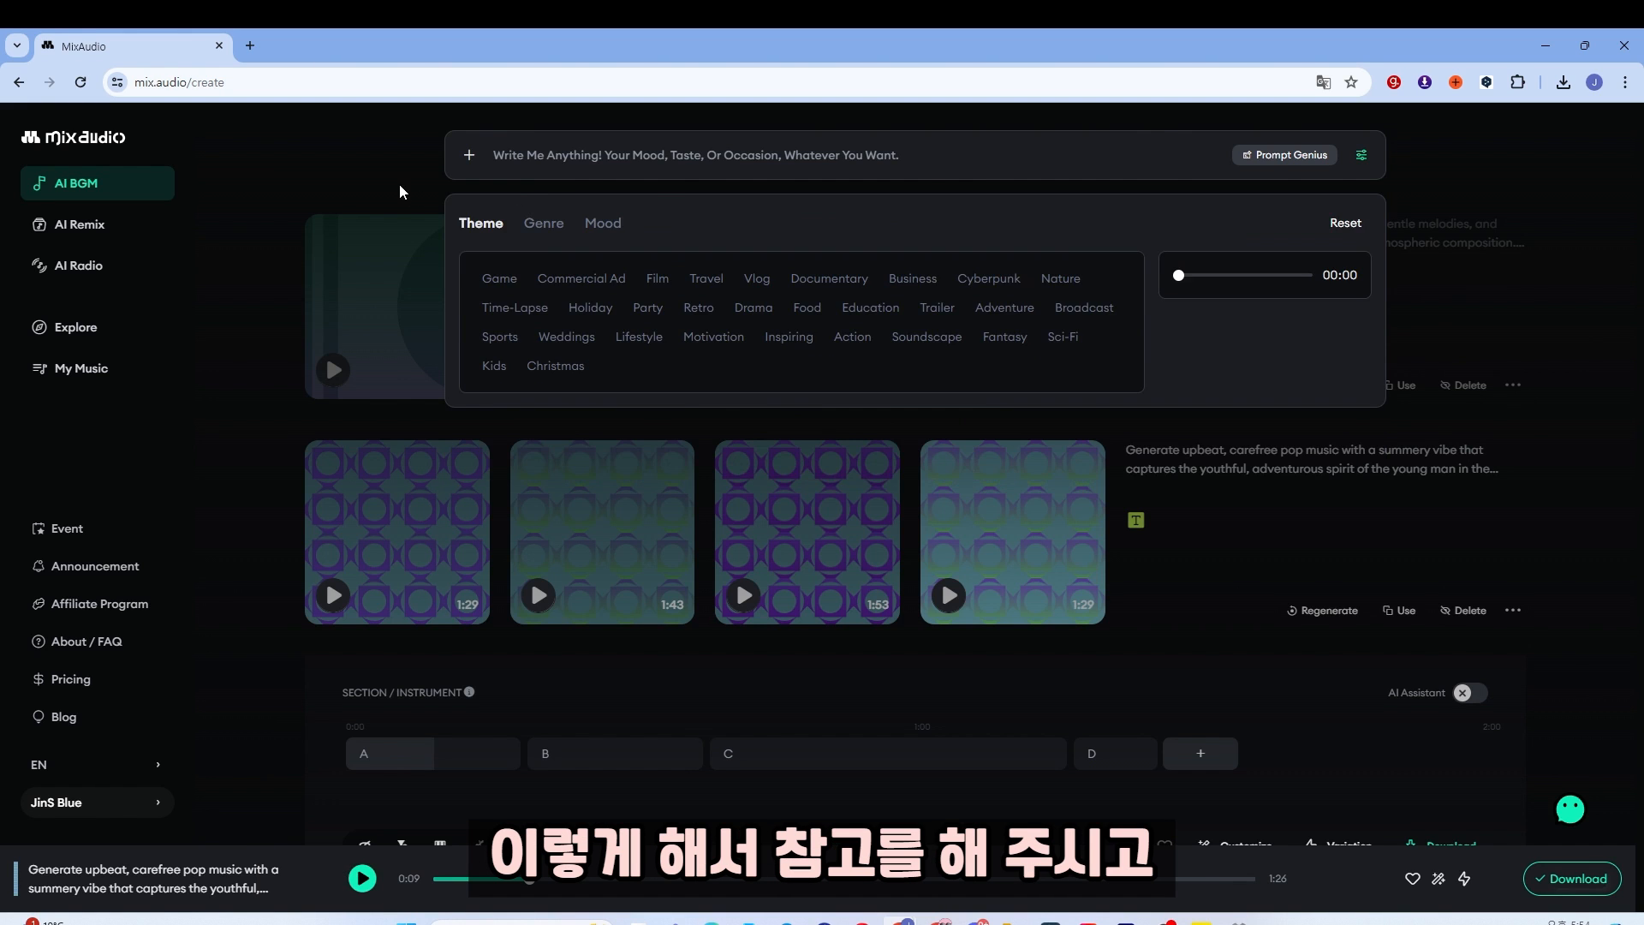
pyautogui.click(400, 187)
# - Preview the first track of the newly generated soothing set
pyautogui.click(422, 357)
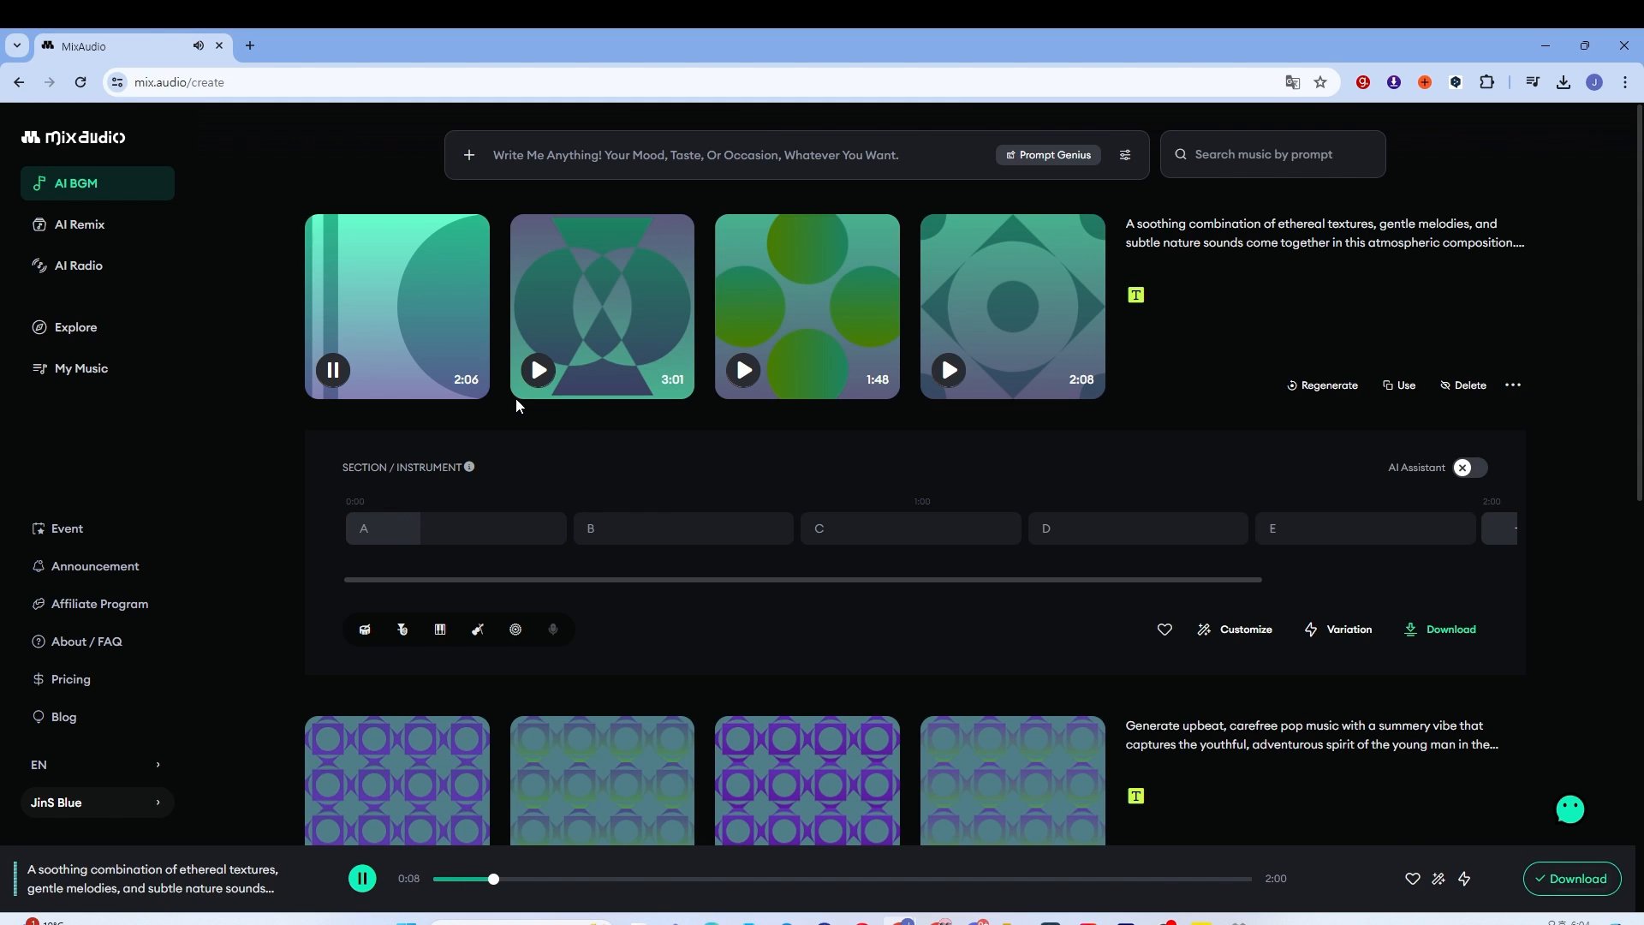
pyautogui.click(333, 370)
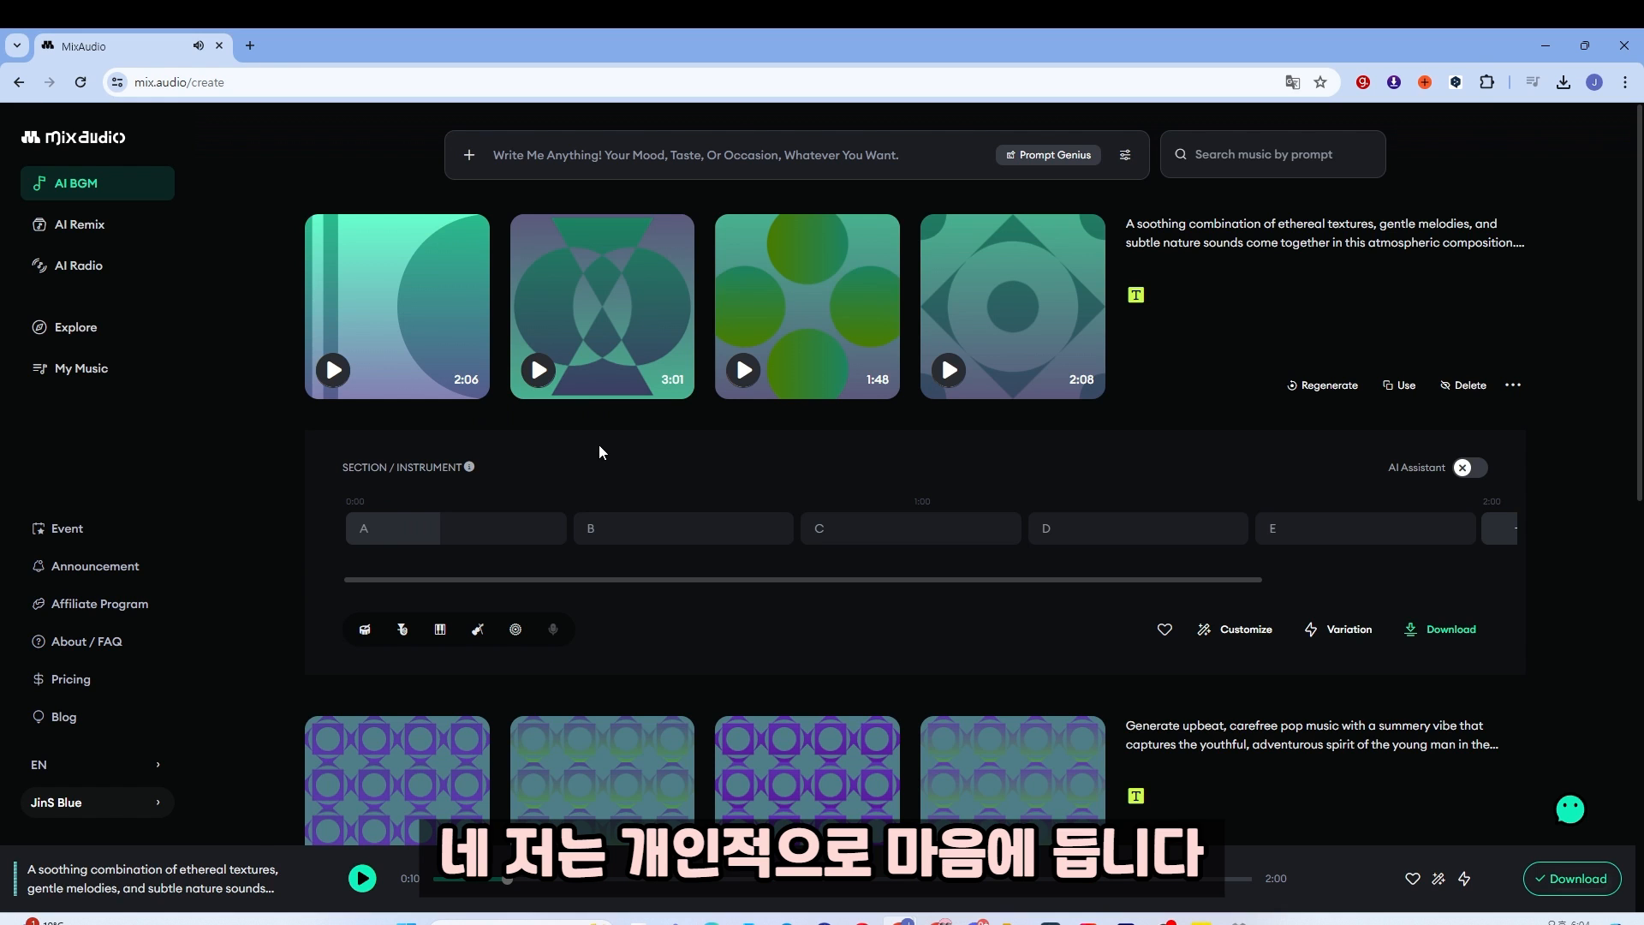
# - Mark the first soothing track as liked and download it as an MP3 audio file
pyautogui.moveTo(996, 358)
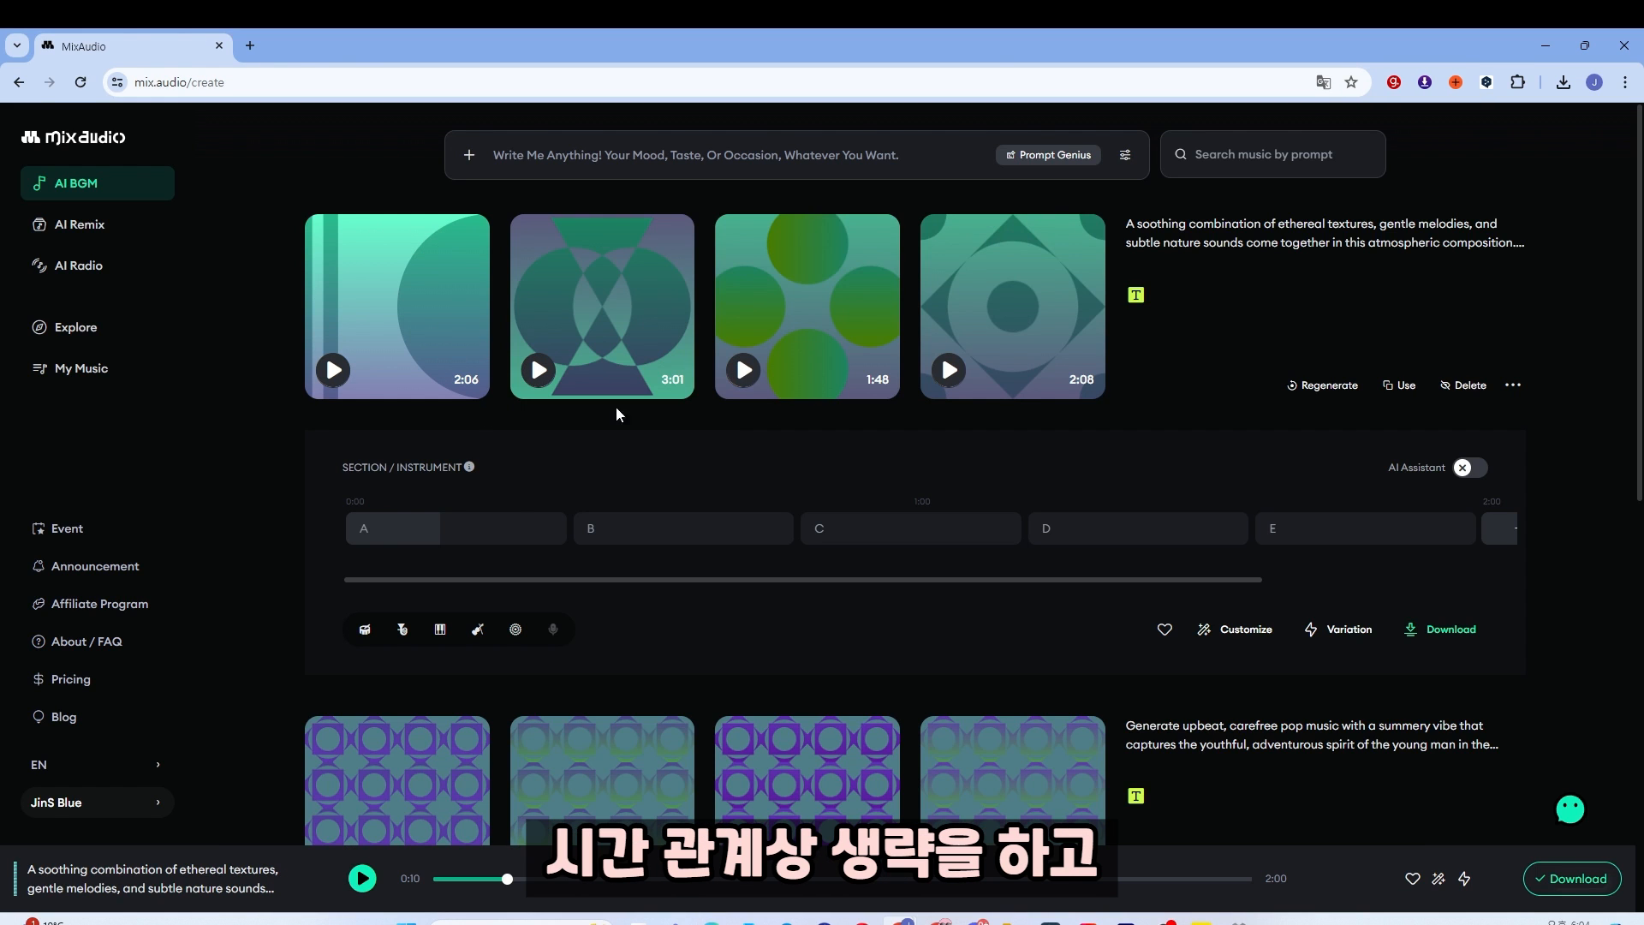
pyautogui.moveTo(414, 337)
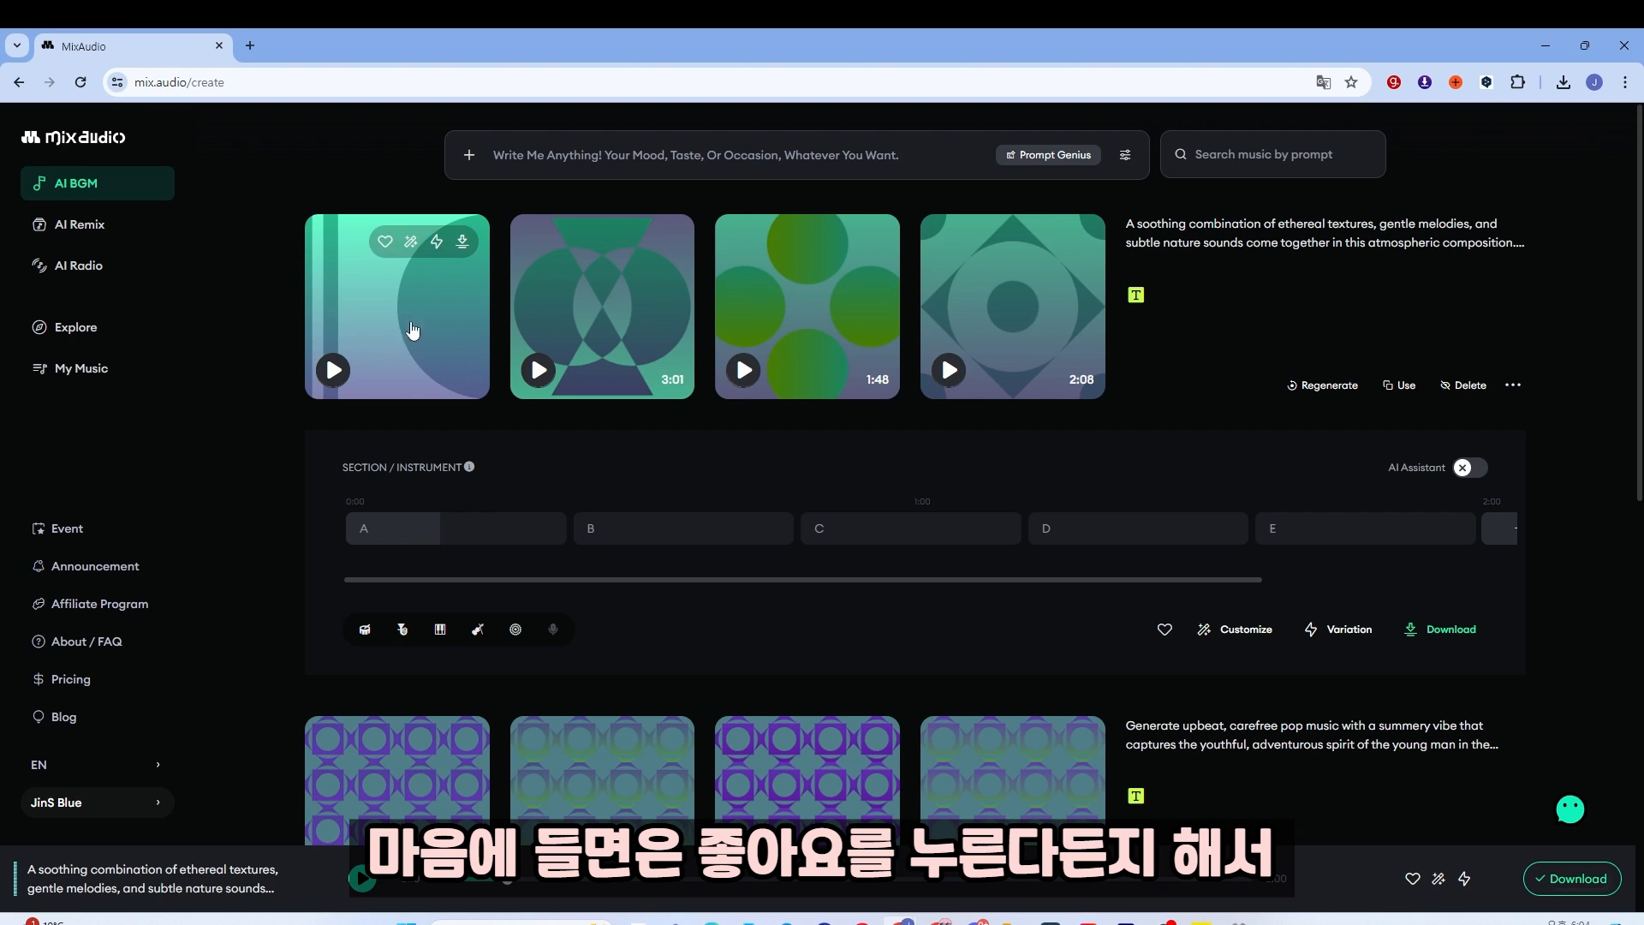
pyautogui.click(383, 243)
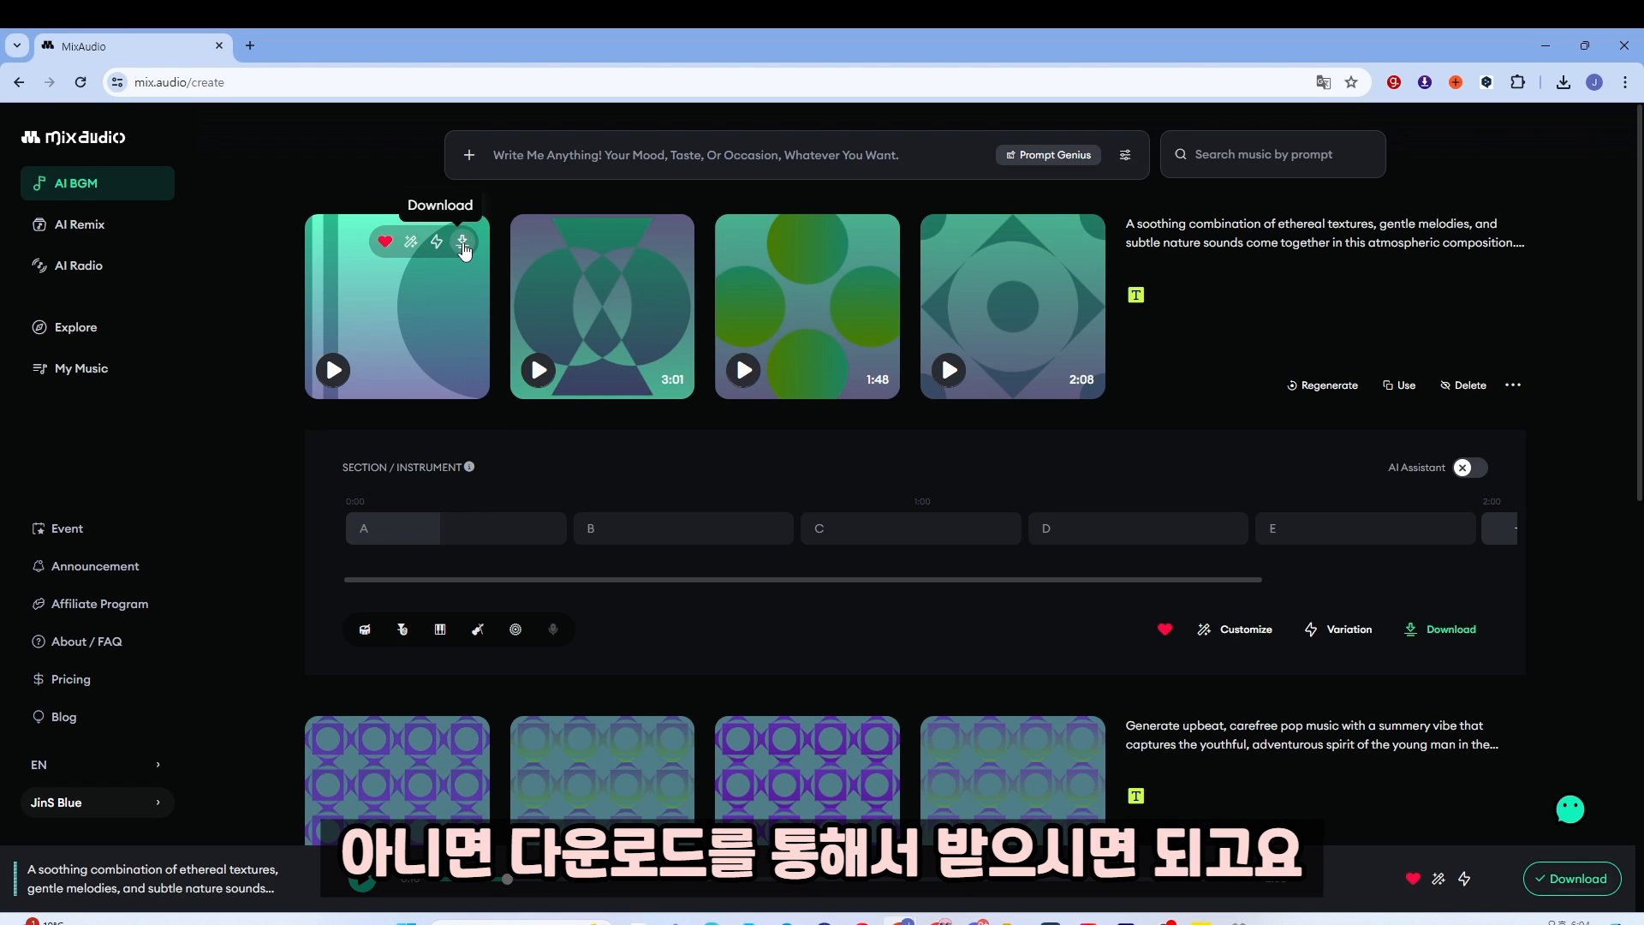
pyautogui.click(463, 244)
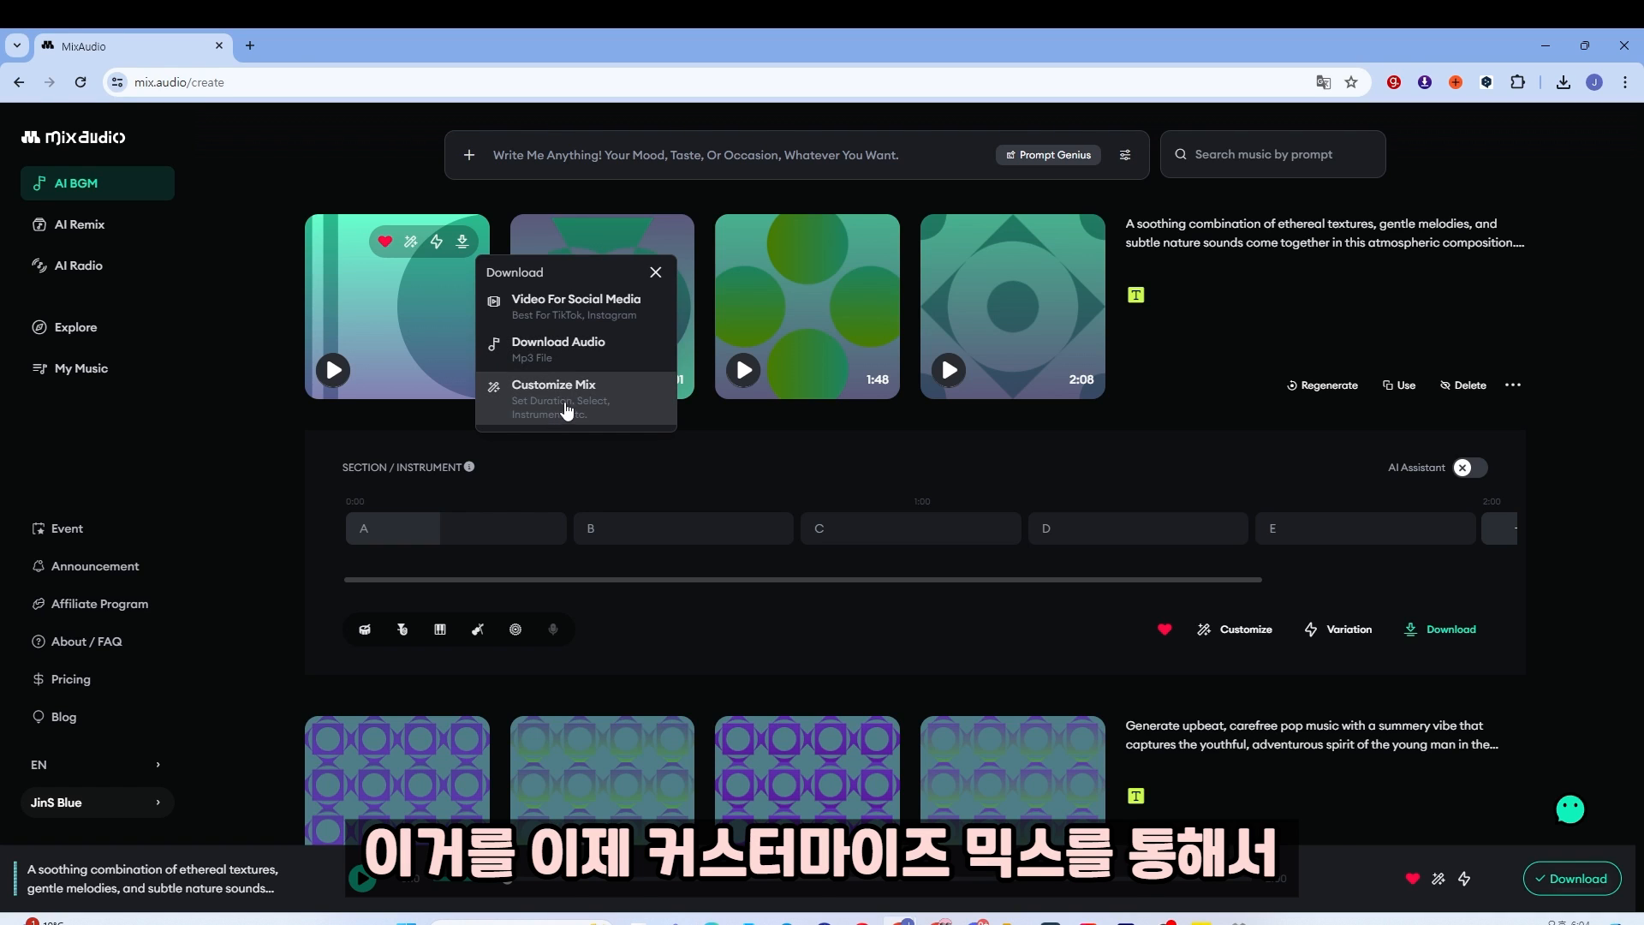
pyautogui.click(589, 361)
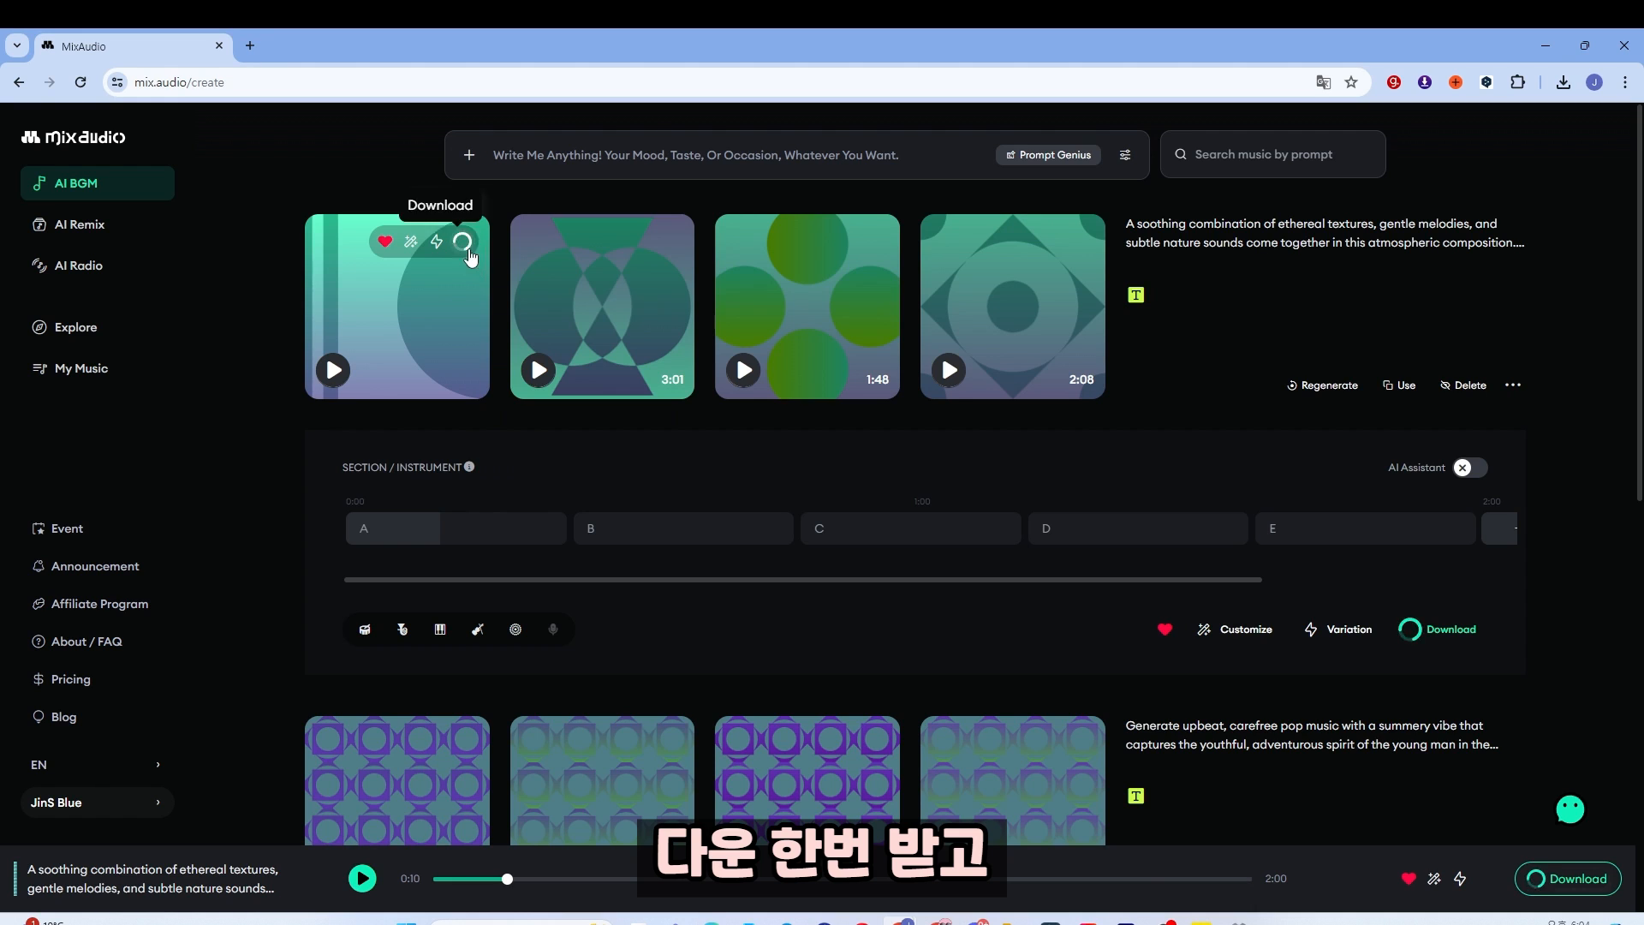
# - Open the first soothing track in Customize Mix and append another A section after section E
pyautogui.click(462, 244)
pyautogui.click(545, 393)
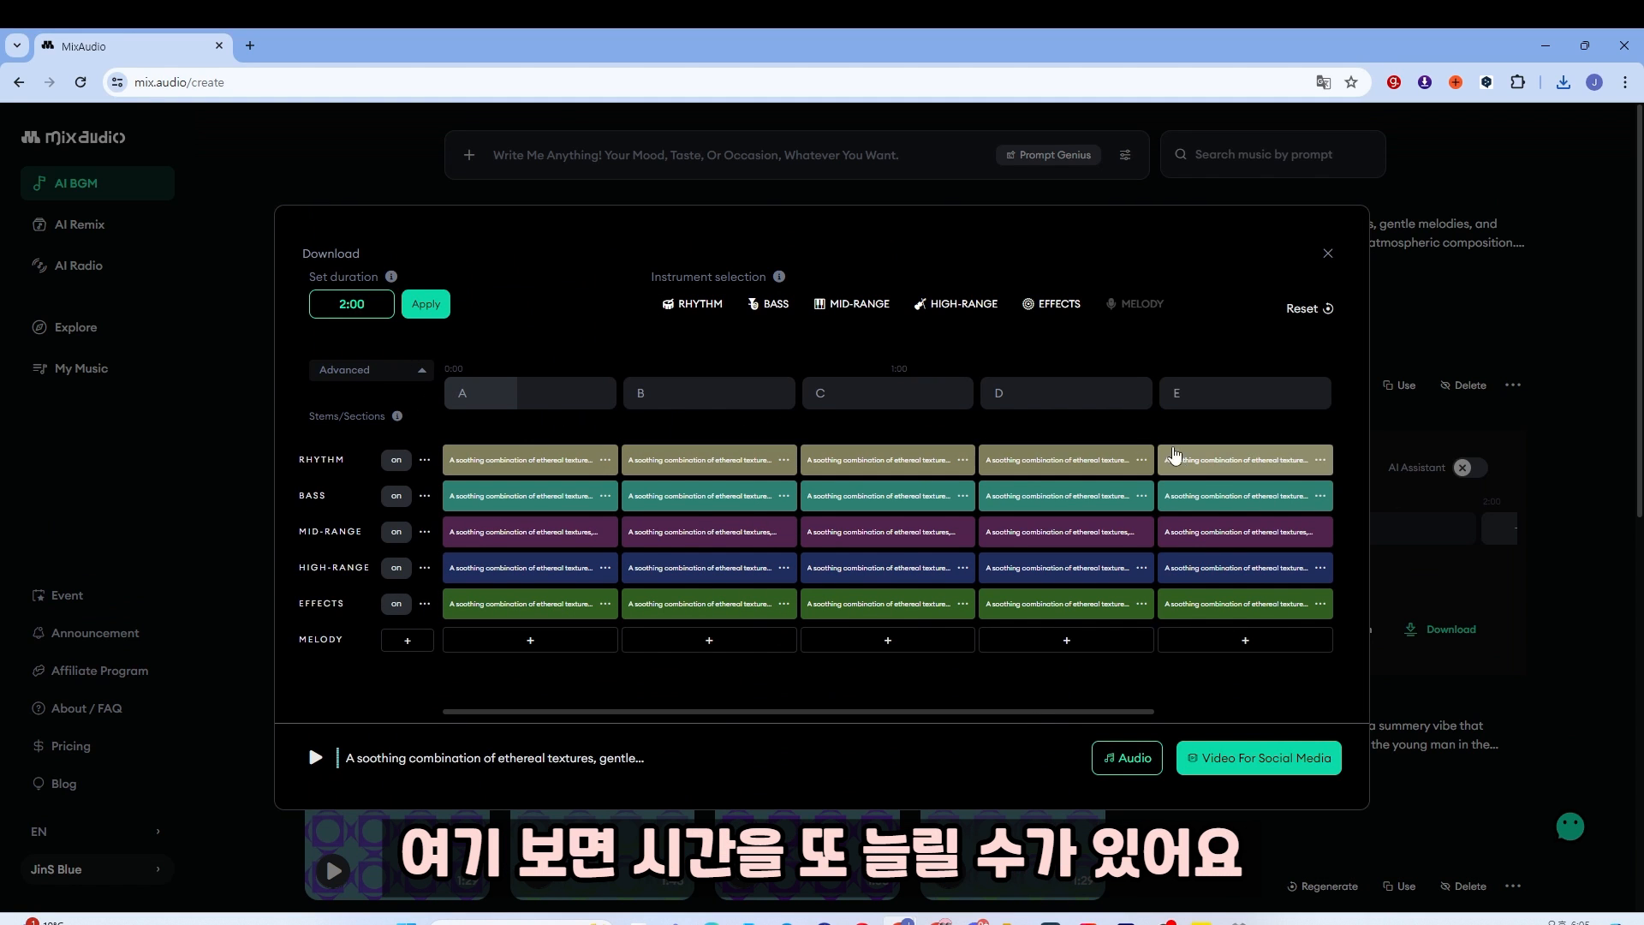
pyautogui.moveTo(1057, 712); pyautogui.dragTo(1223, 716)
pyautogui.click(1180, 401)
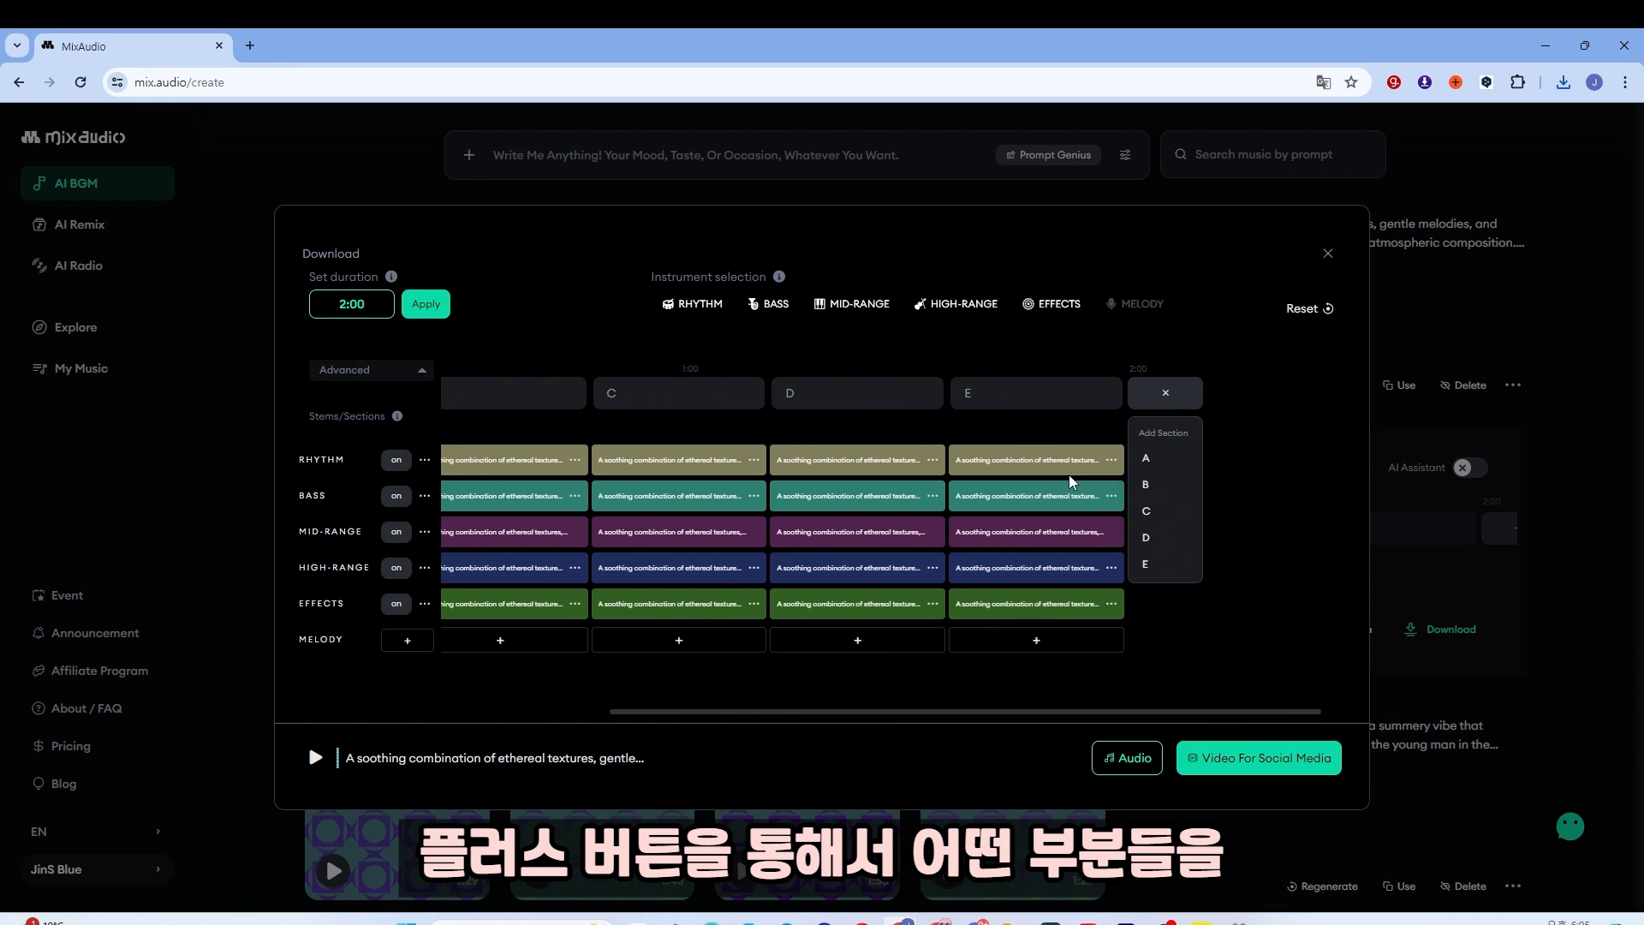
pyautogui.click(1163, 466)
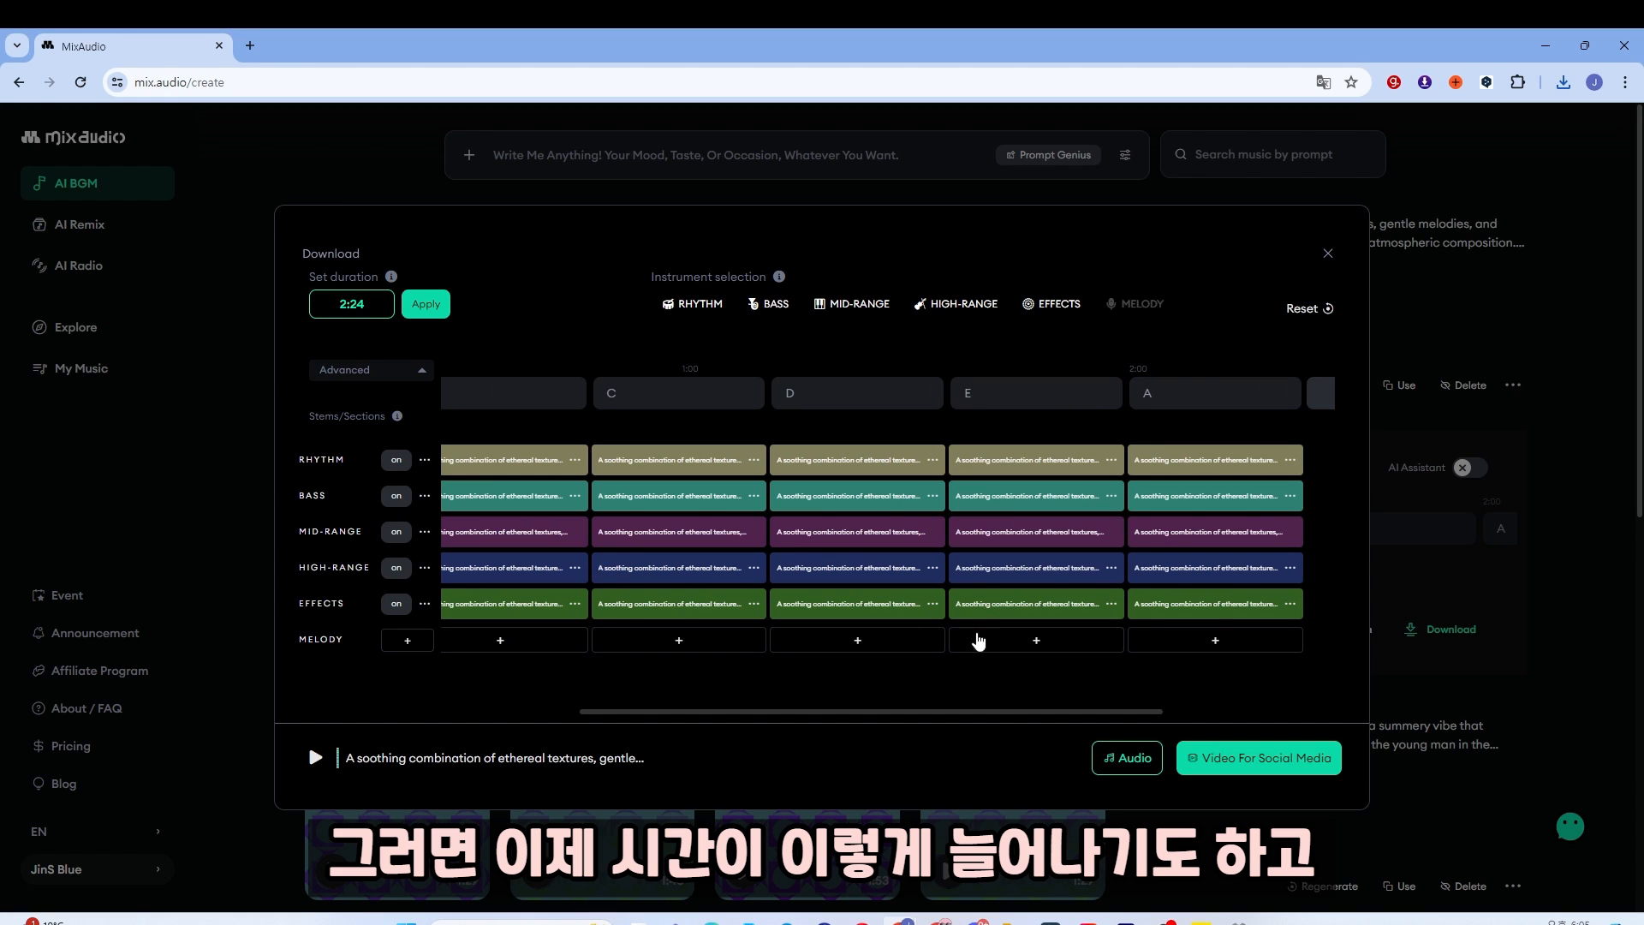
# - Switch the bass stem off and back on for the whole mix
pyautogui.moveTo(969, 712); pyautogui.dragTo(499, 613)
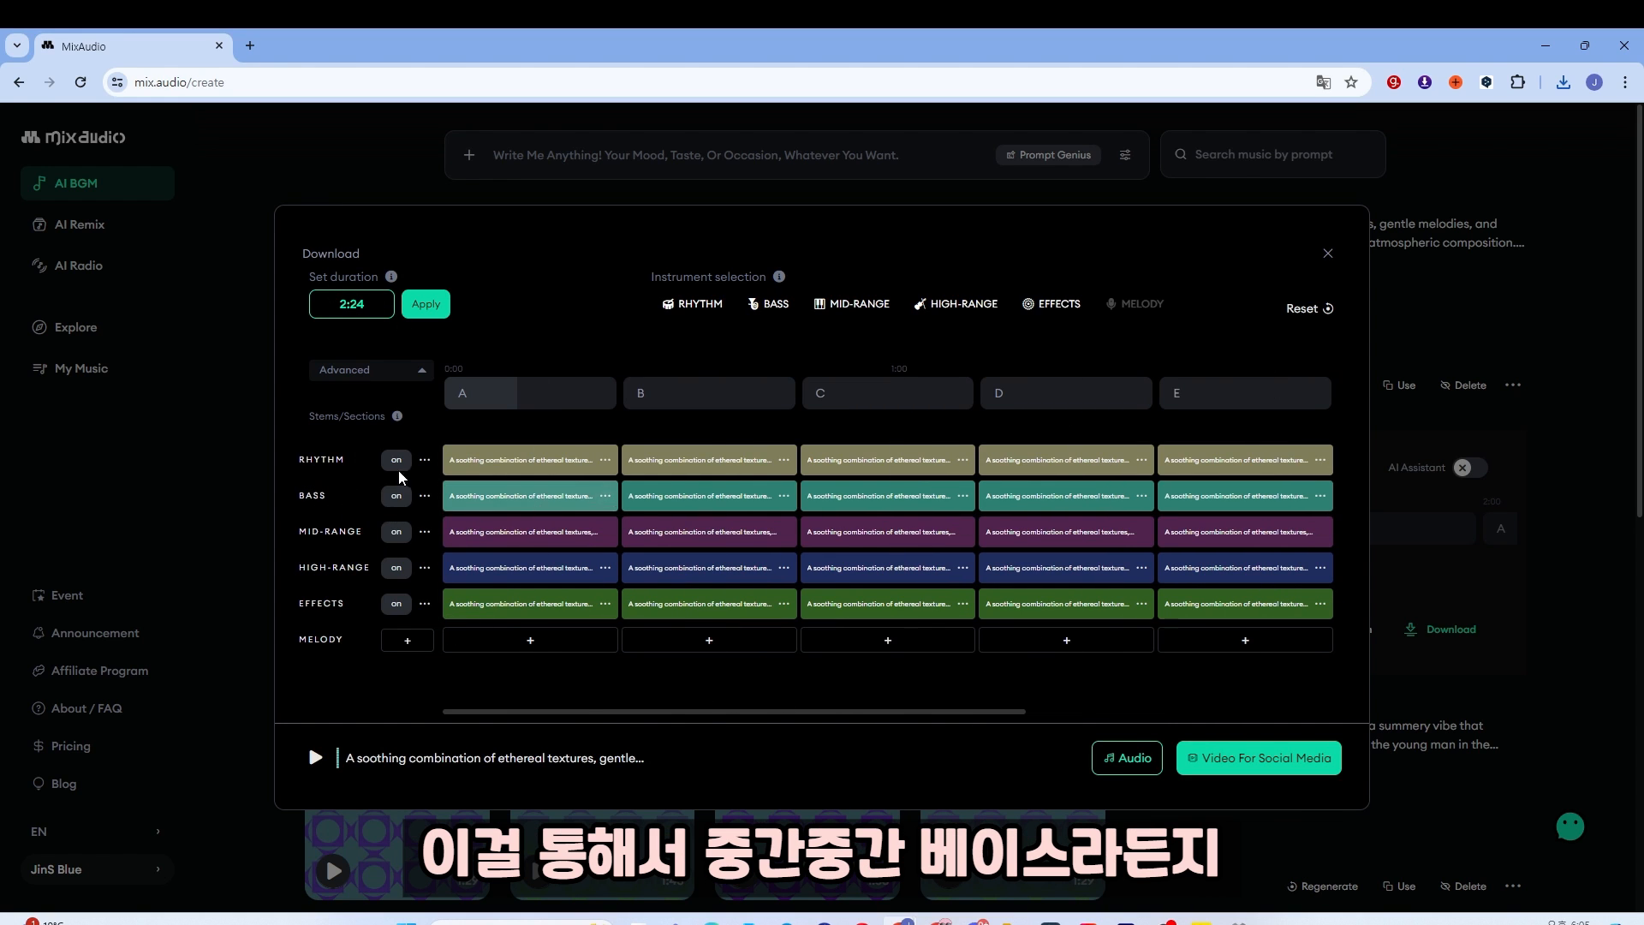
pyautogui.click(396, 497)
pyautogui.click(395, 497)
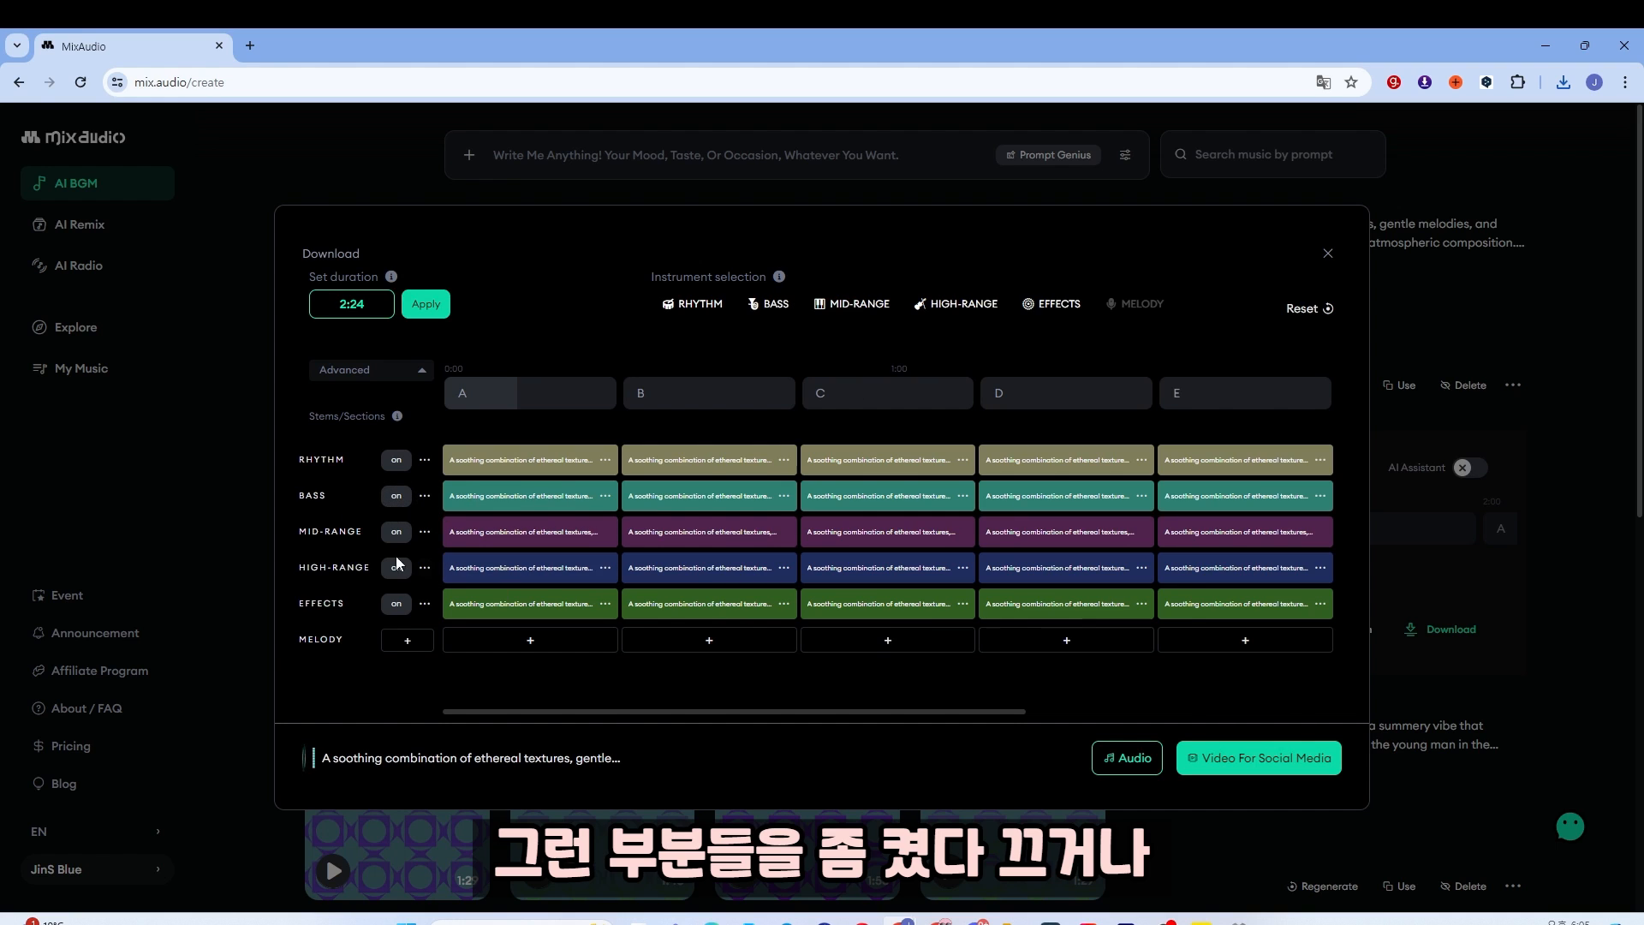
# - Add a melody stem across the sections, stop the playback and switch the melody off
pyautogui.click(403, 643)
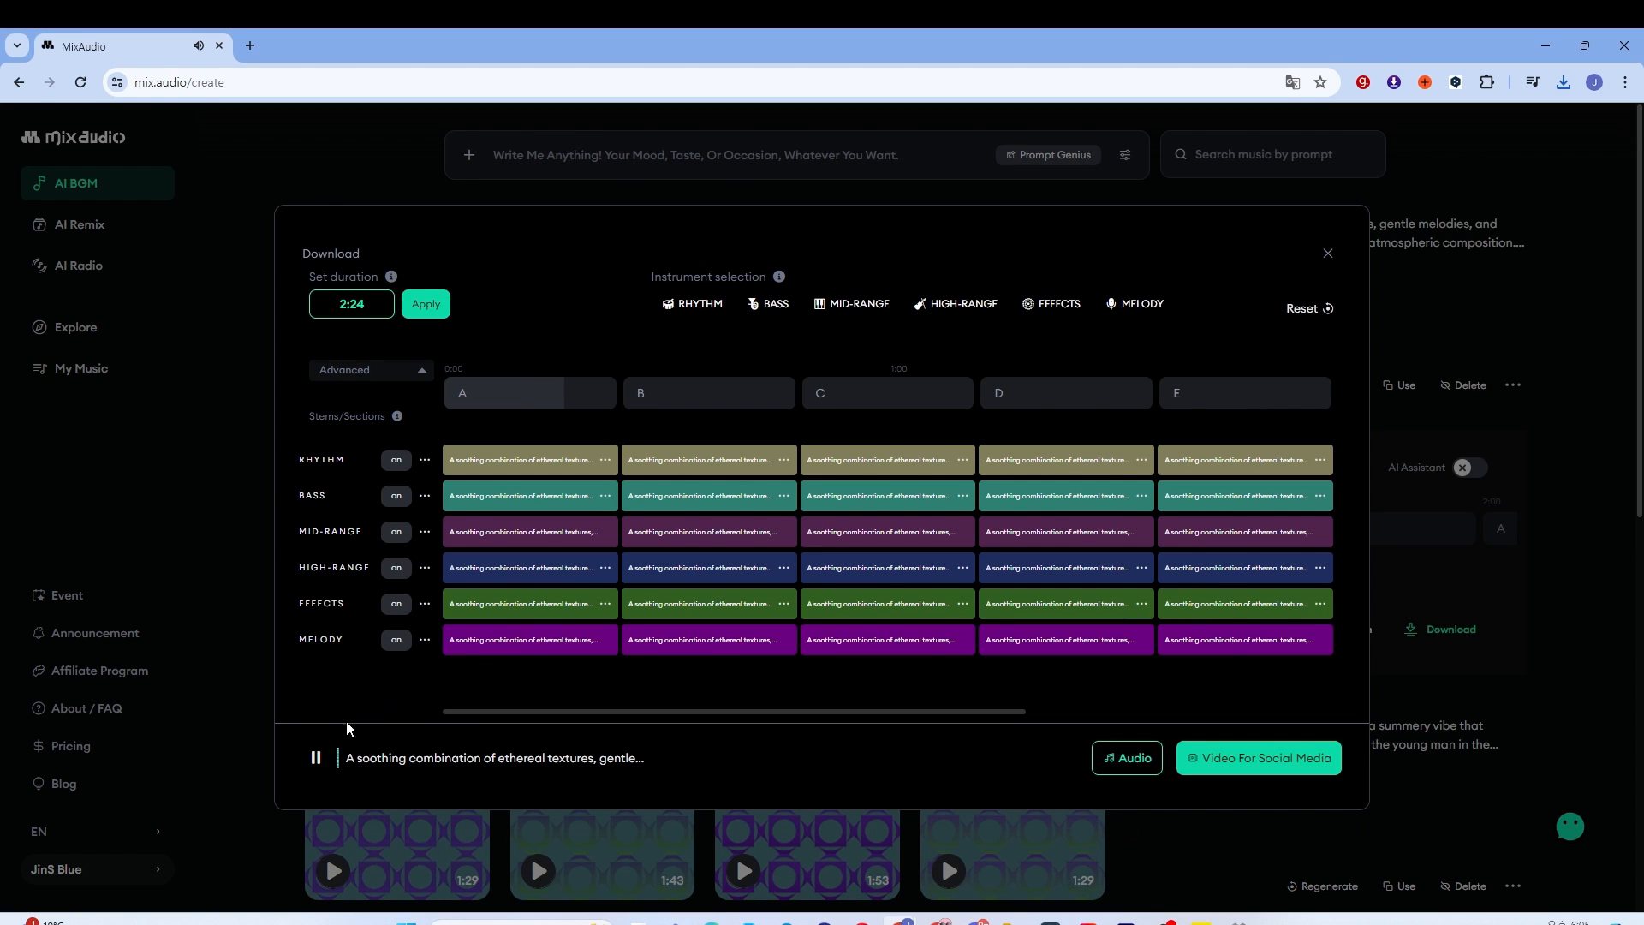
pyautogui.click(317, 758)
pyautogui.click(395, 640)
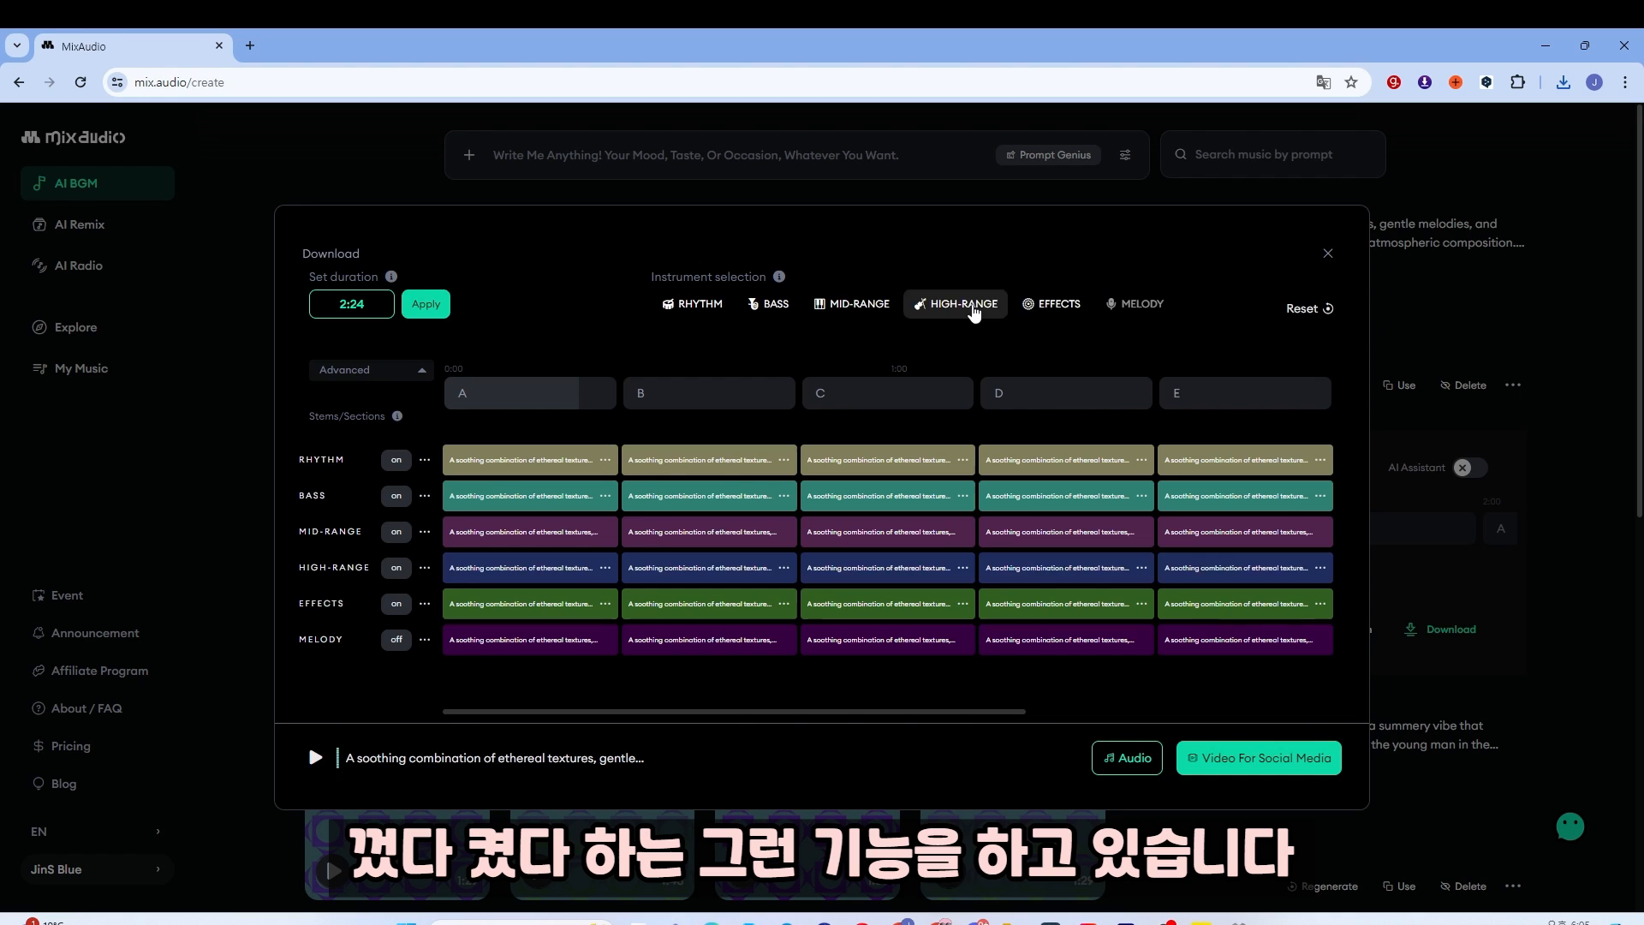
# - Toggle the high-range instrument off and back on in the mix
pyautogui.click(973, 312)
pyautogui.click(972, 314)
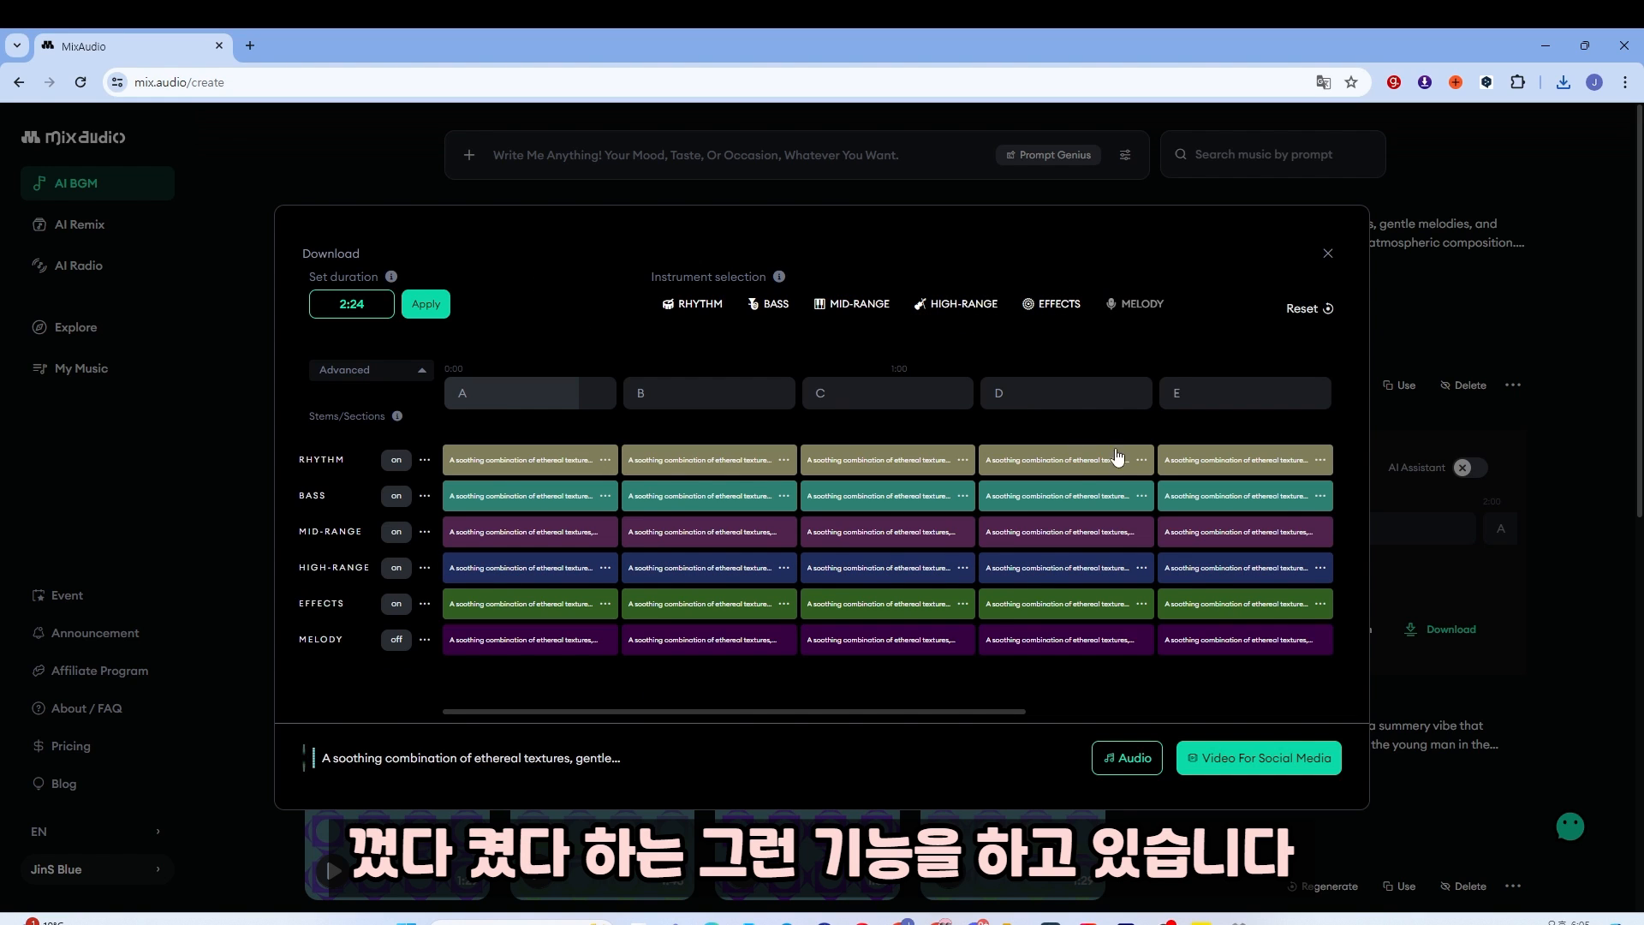
# - Try to move section B within the track's arrangement and close the download dialog
pyautogui.moveTo(598, 395)
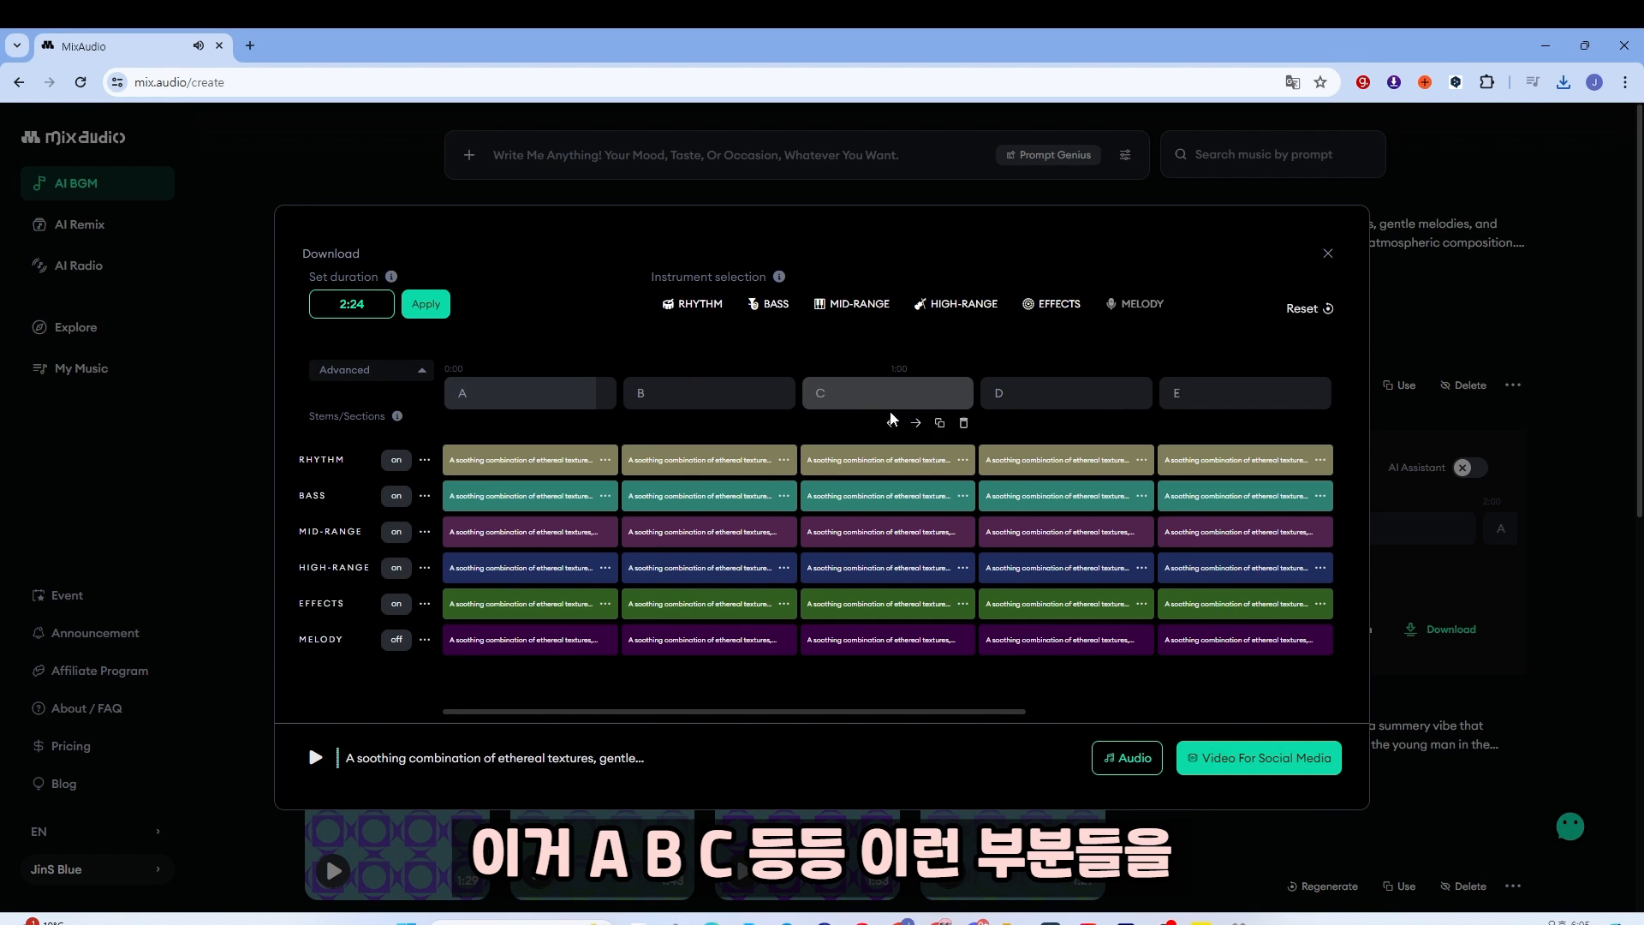
pyautogui.moveTo(869, 391)
pyautogui.moveTo(723, 403)
pyautogui.mouseDown()
pyautogui.moveTo(428, 389)
pyautogui.moveTo(656, 378)
pyautogui.moveTo(696, 398)
pyautogui.mouseUp()
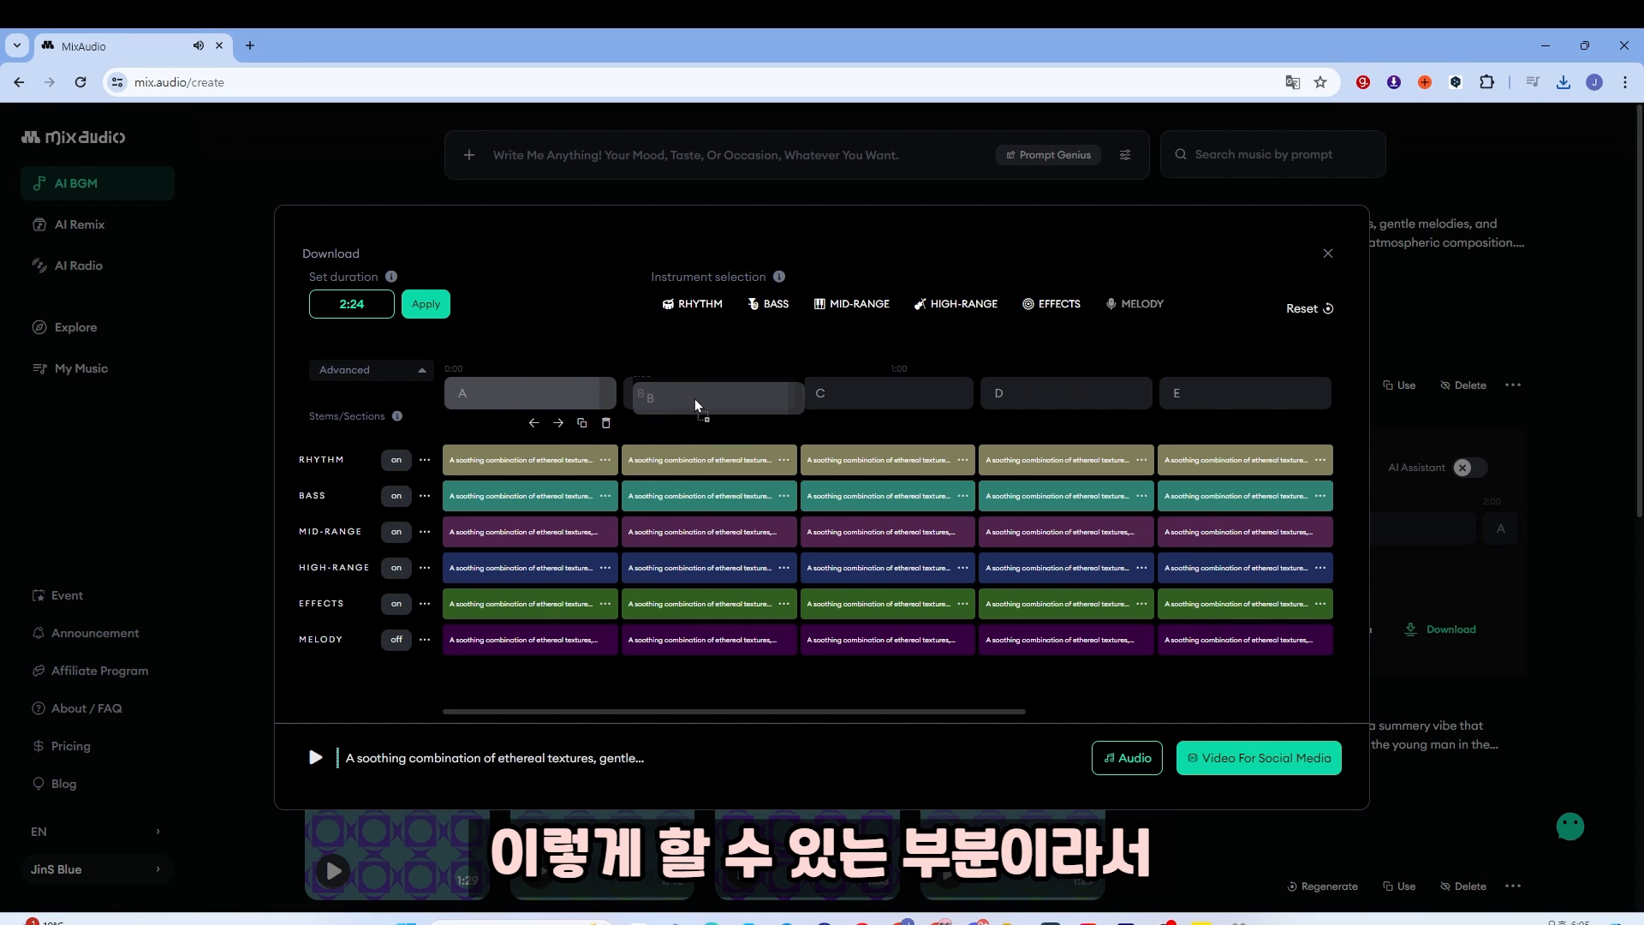
pyautogui.click(315, 756)
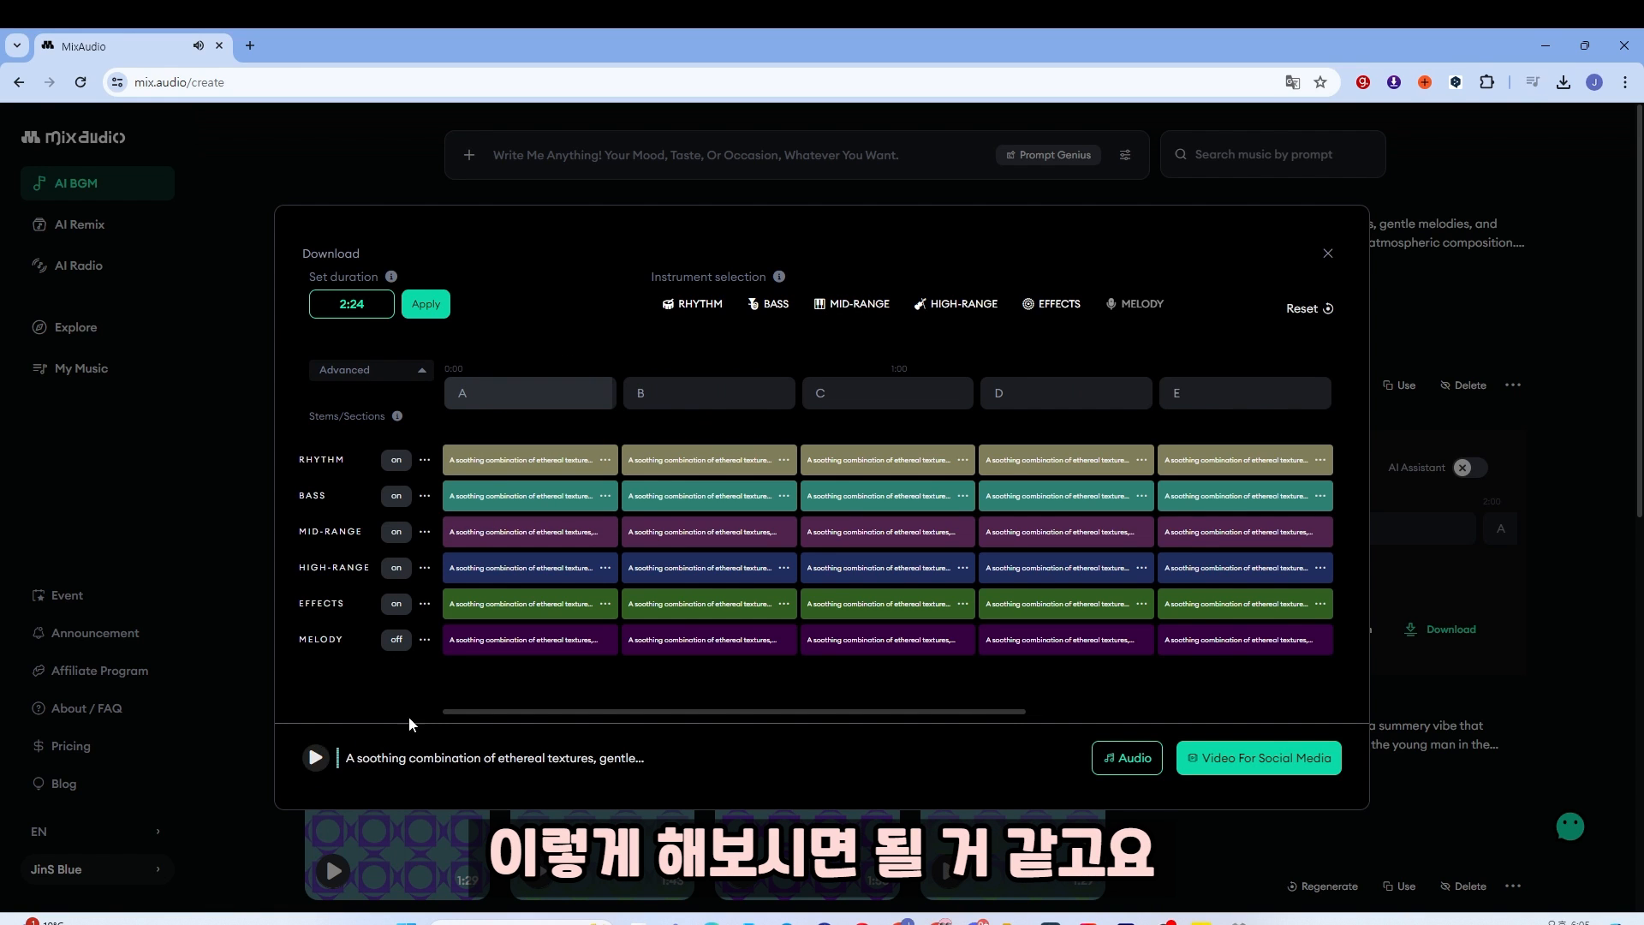
pyautogui.moveTo(815, 712); pyautogui.dragTo(726, 701)
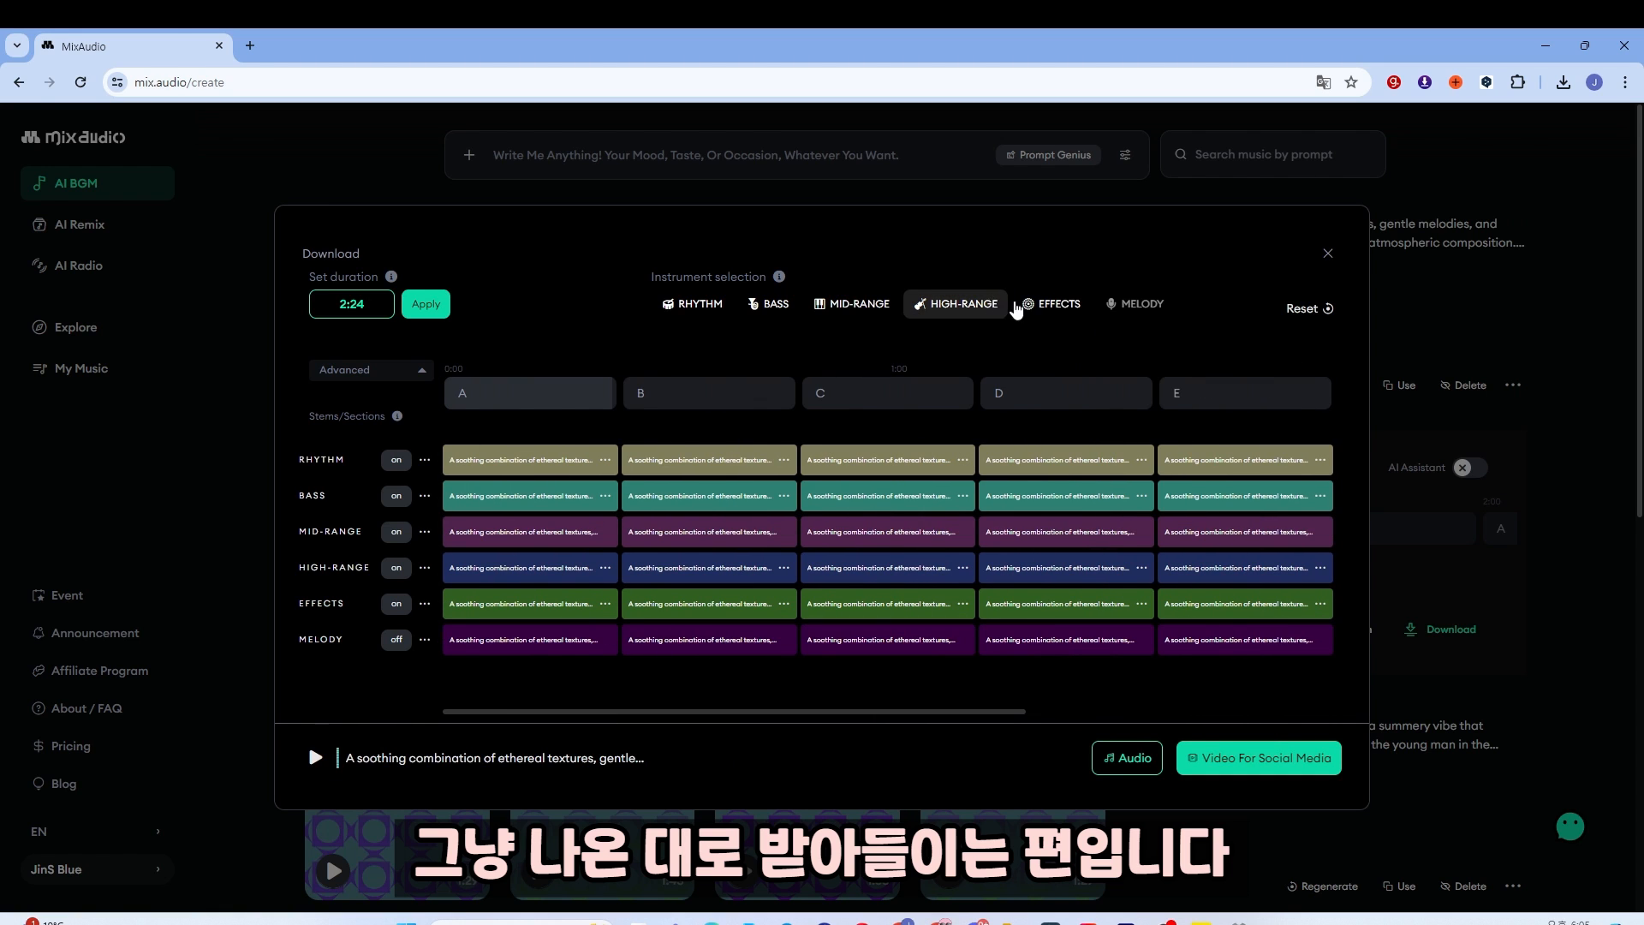
pyautogui.click(1327, 253)
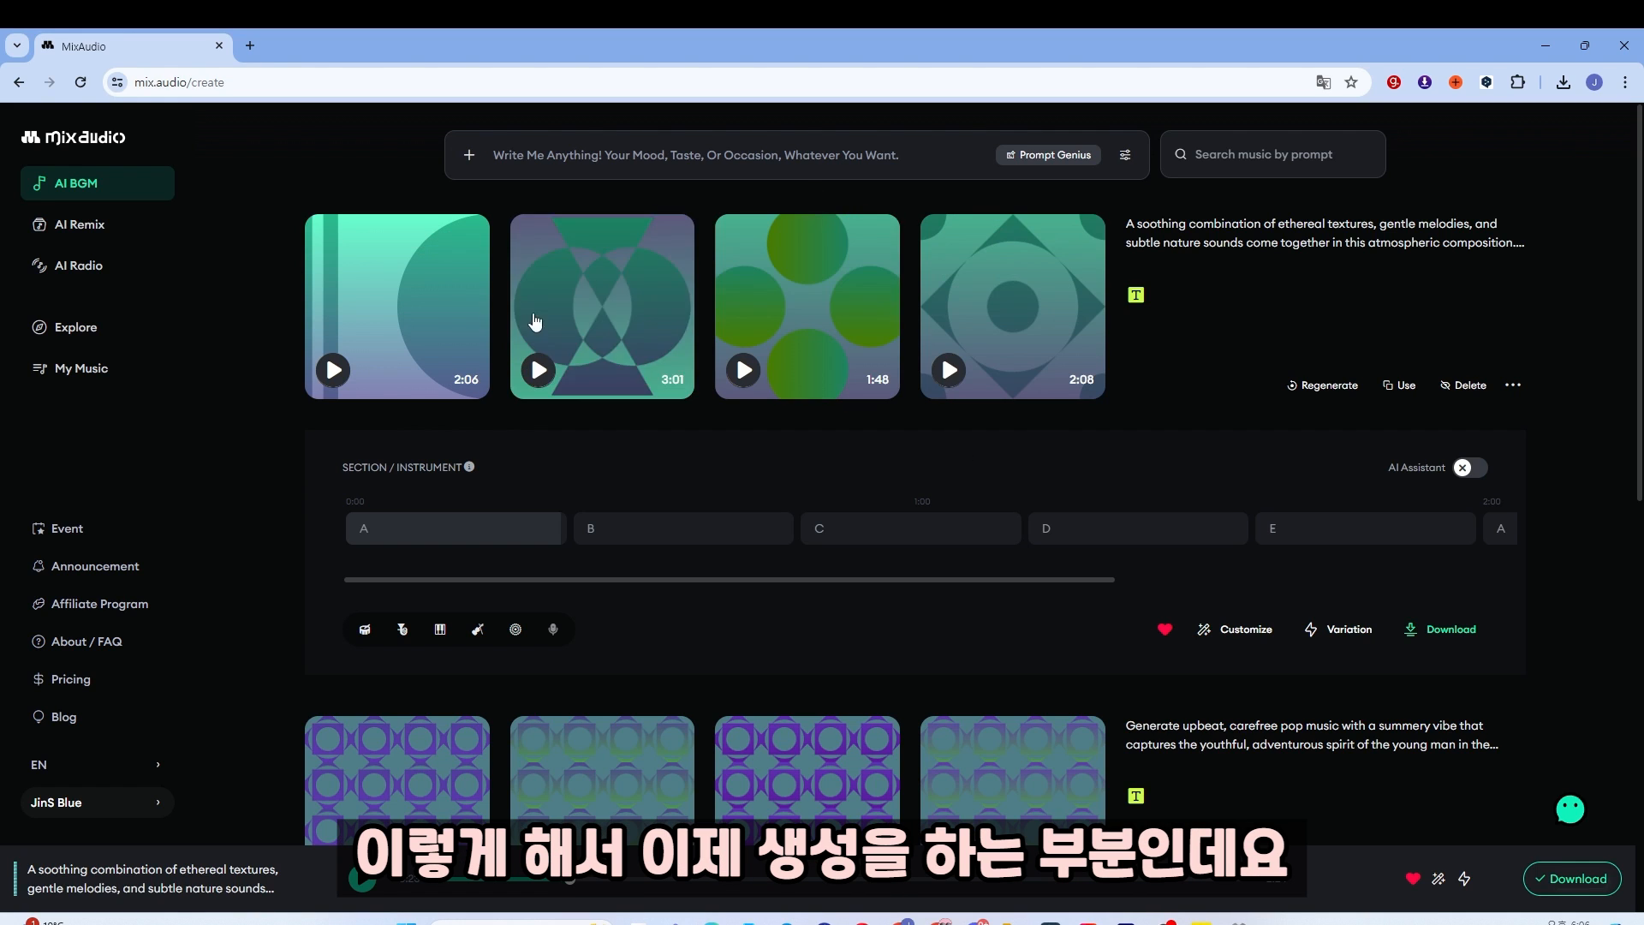
# - Generate background music from the saved poolside chairs image as the only reference, leaving the text prompt empty
pyautogui.click(469, 155)
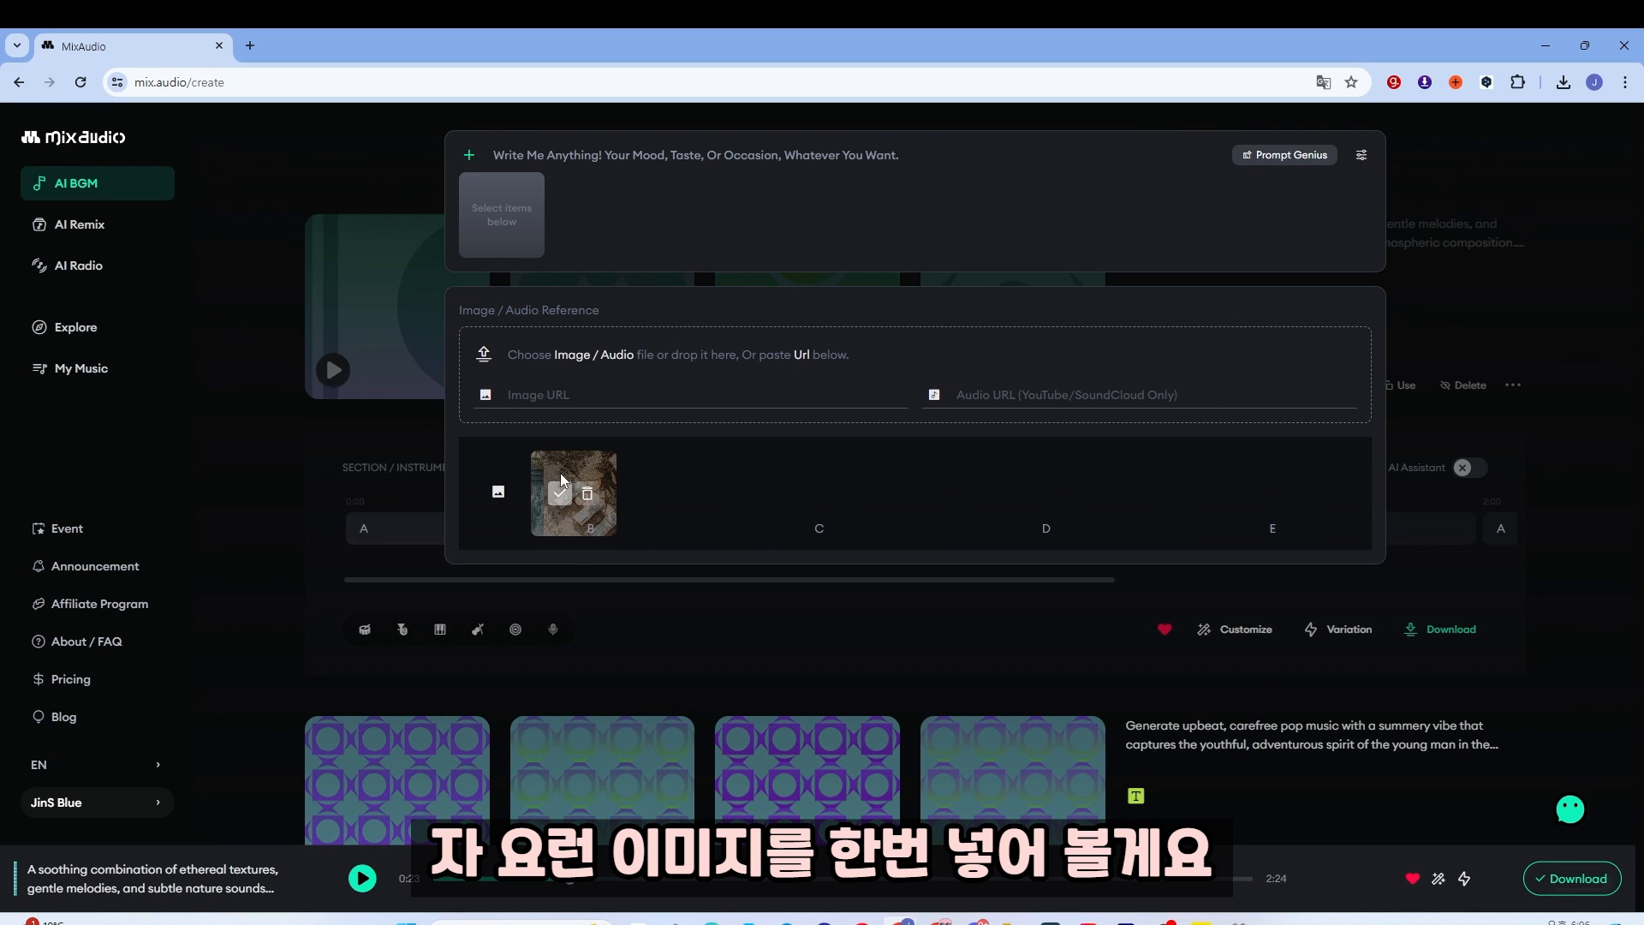
pyautogui.click(561, 496)
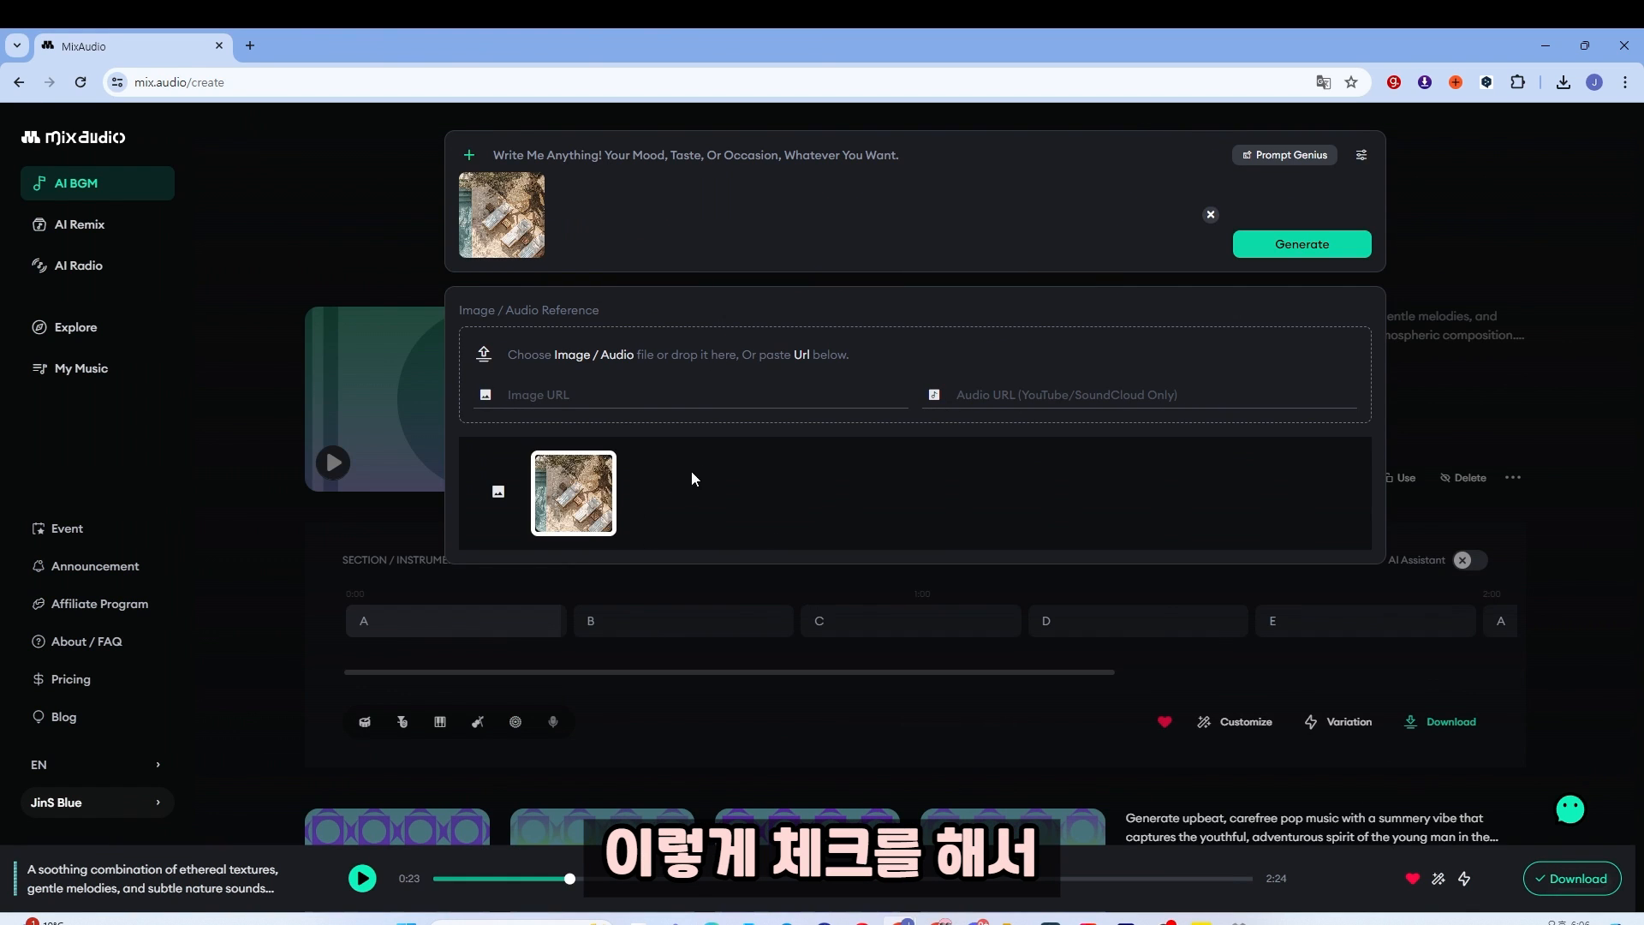
pyautogui.click(608, 152)
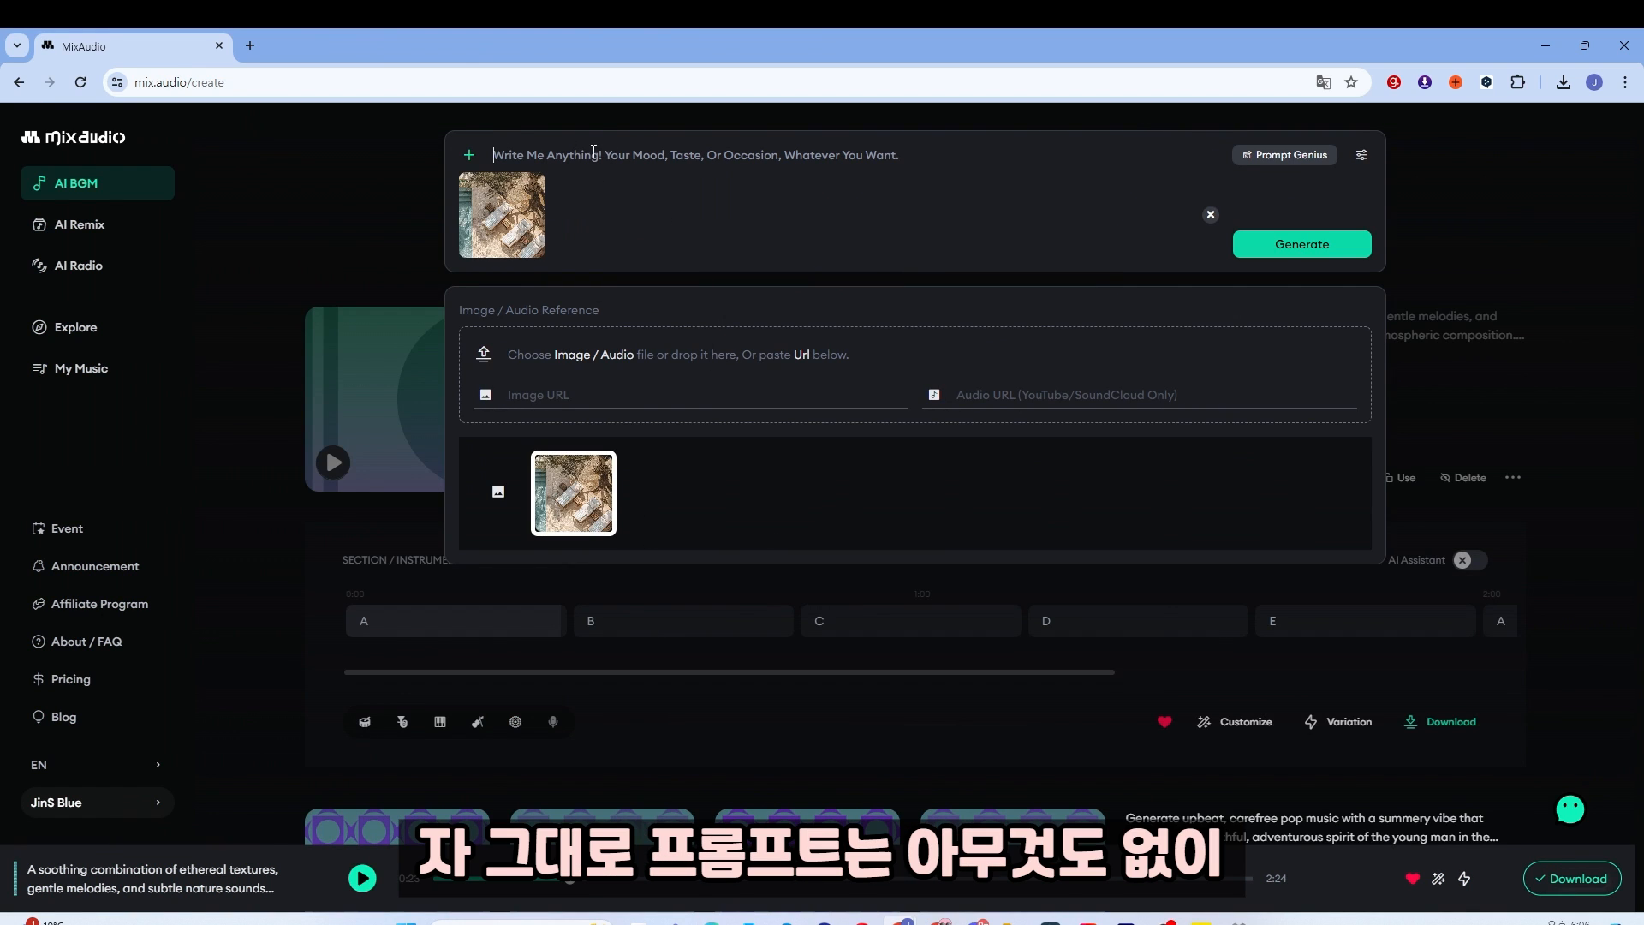
pyautogui.click(1259, 247)
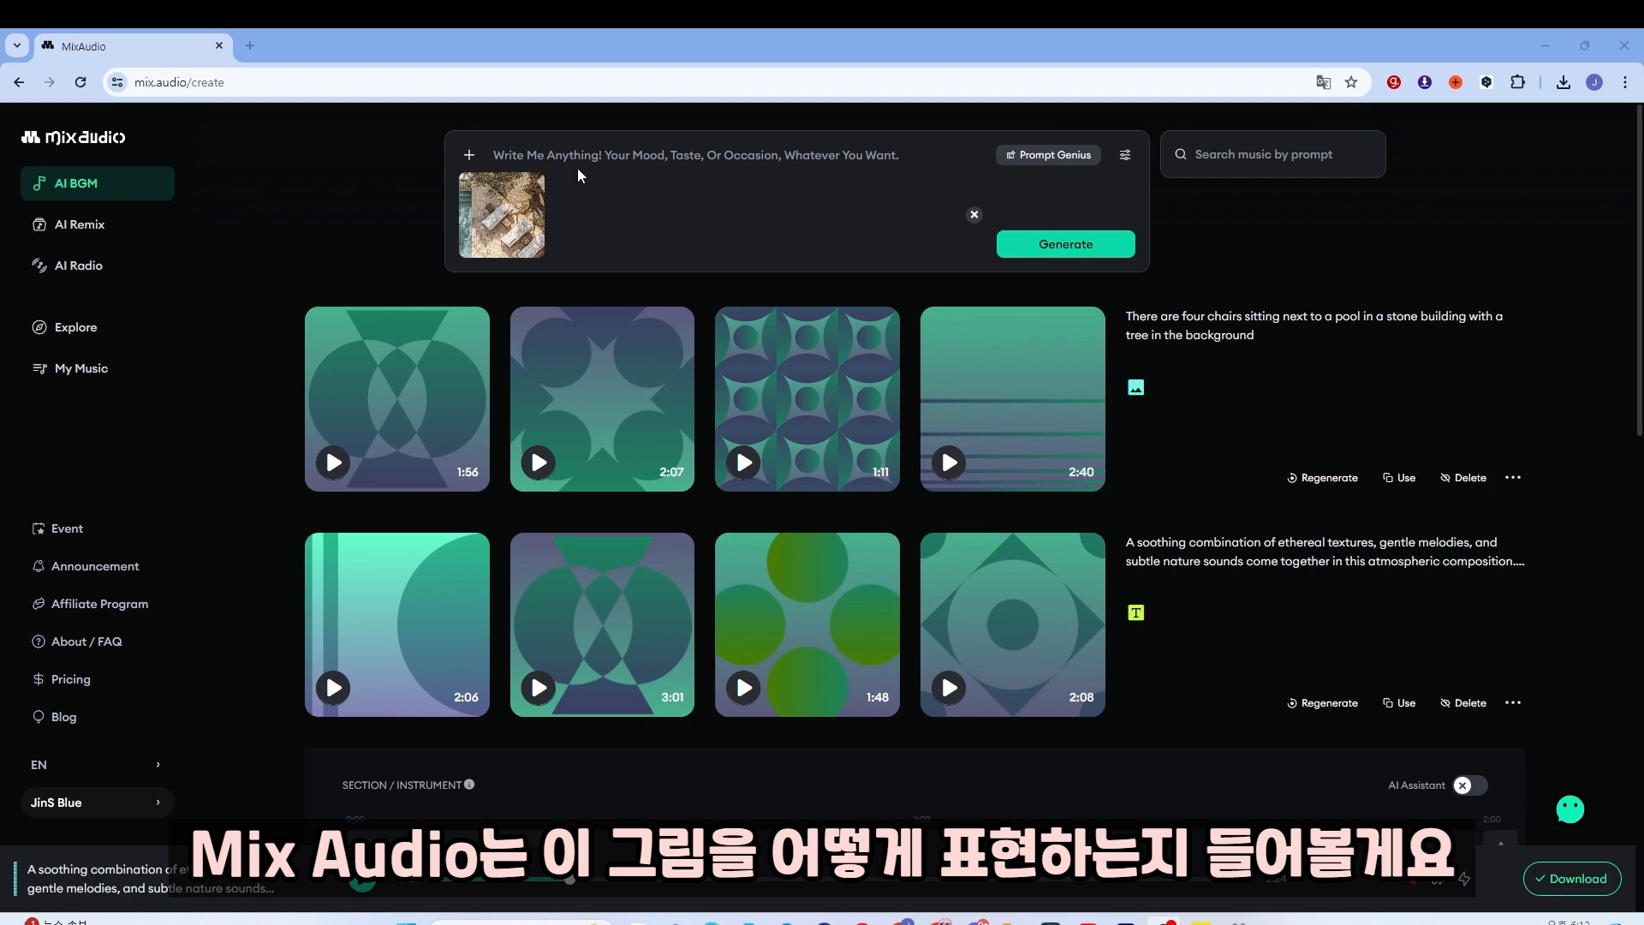
# - Listen to the first and second tracks generated from the poolside image and pause playback
pyautogui.click(406, 383)
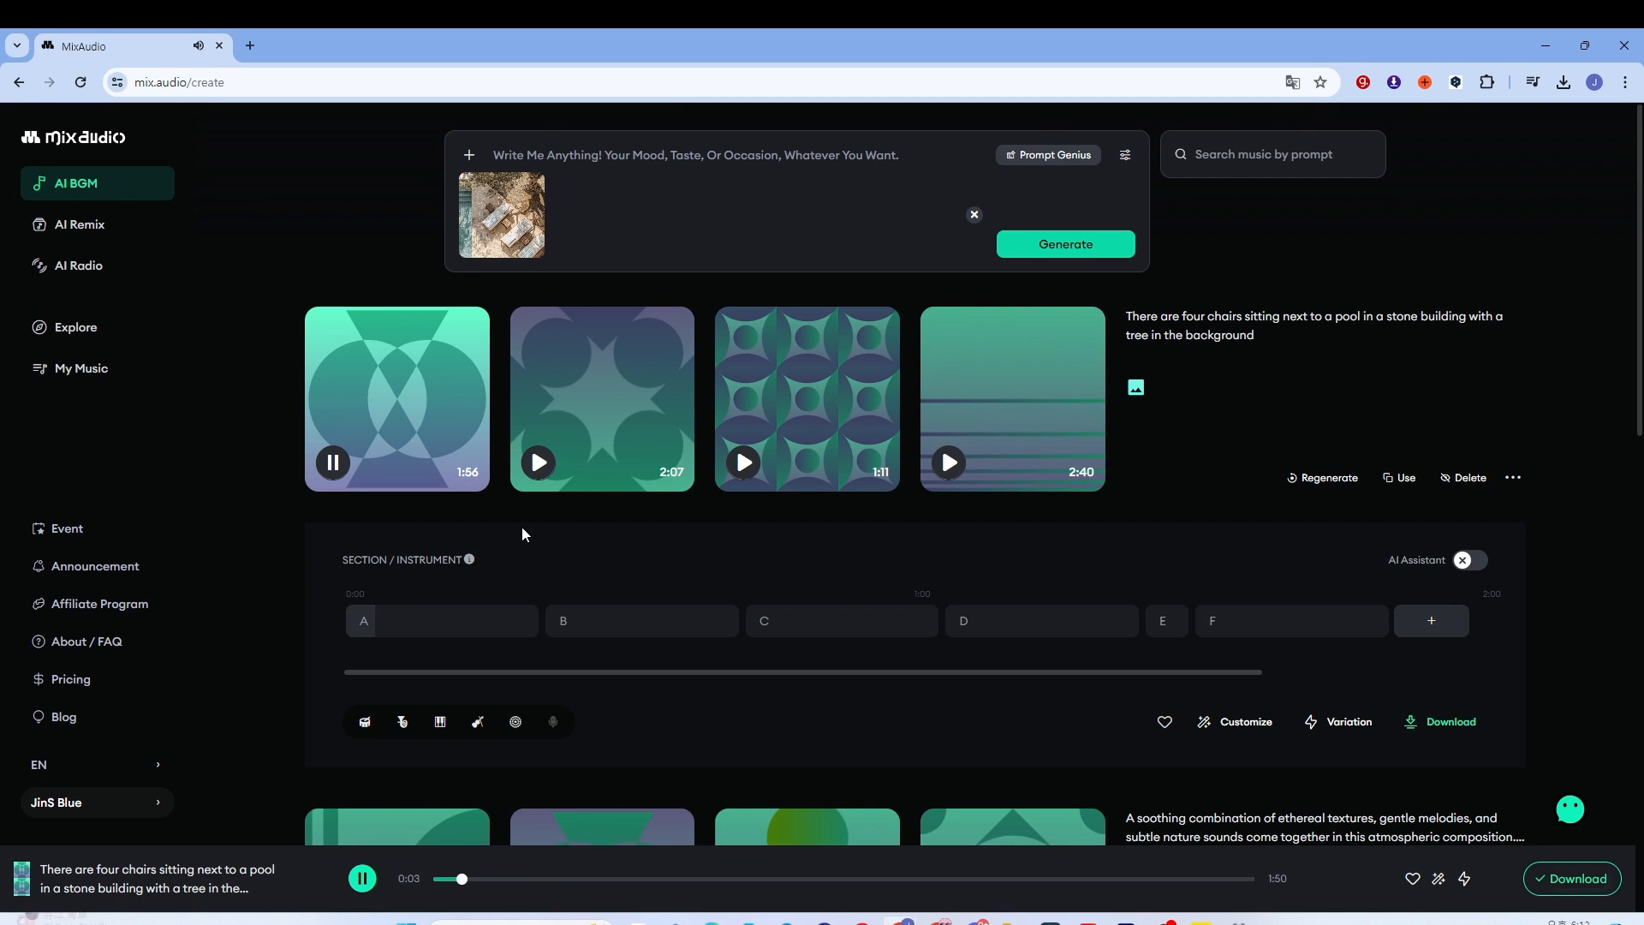
pyautogui.click(601, 487)
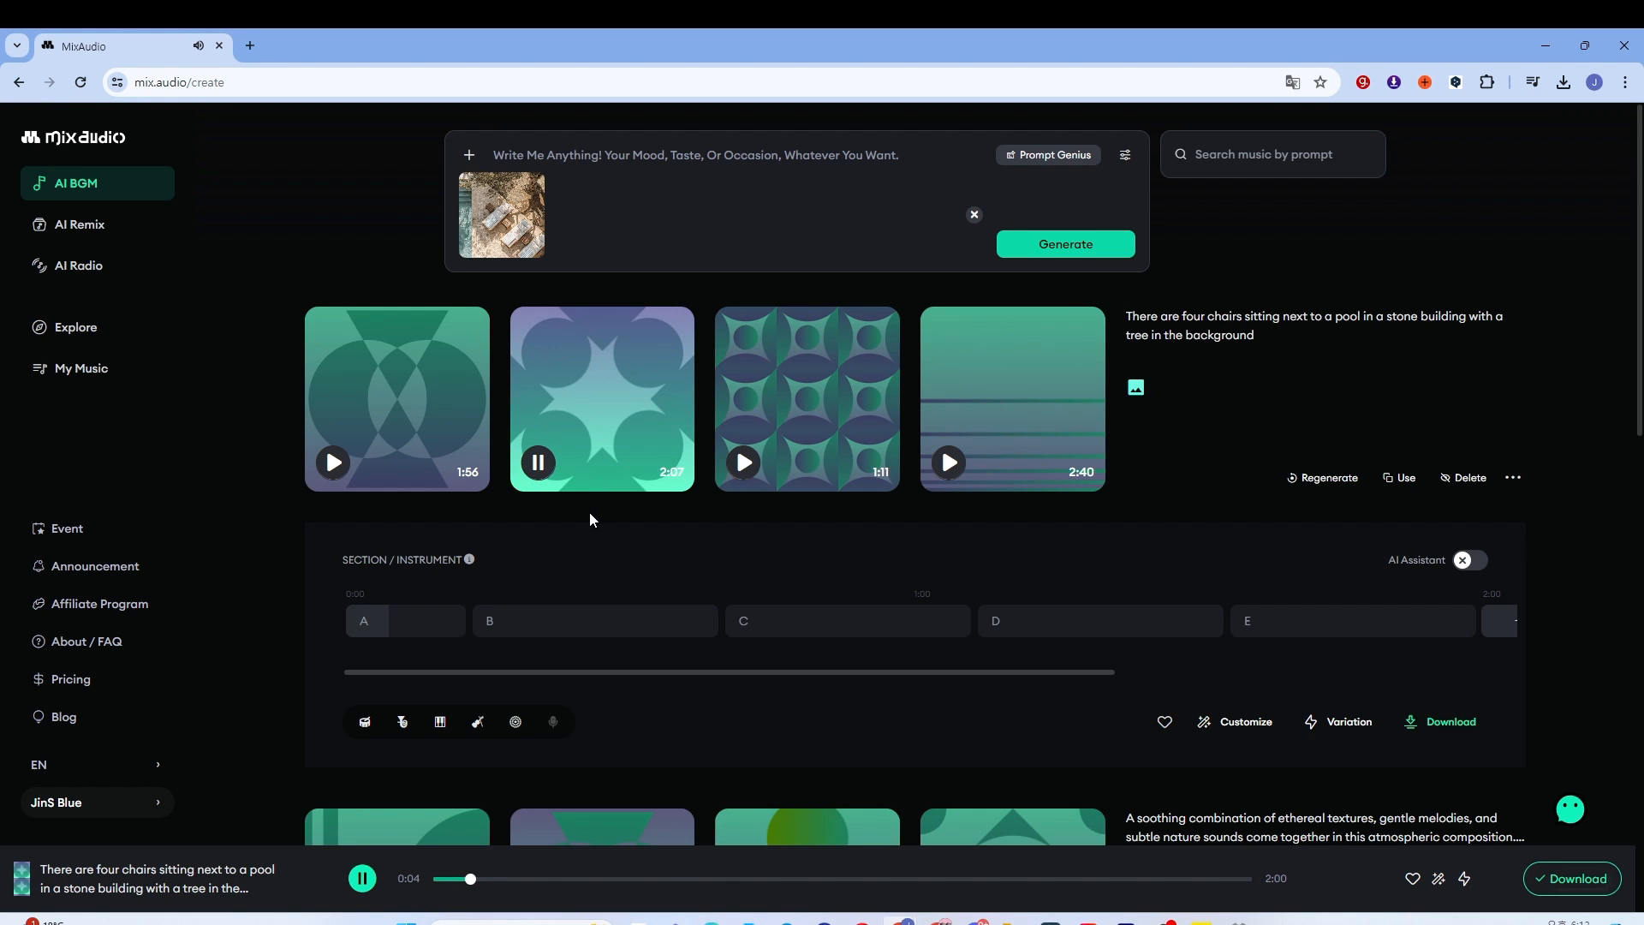
pyautogui.click(537, 462)
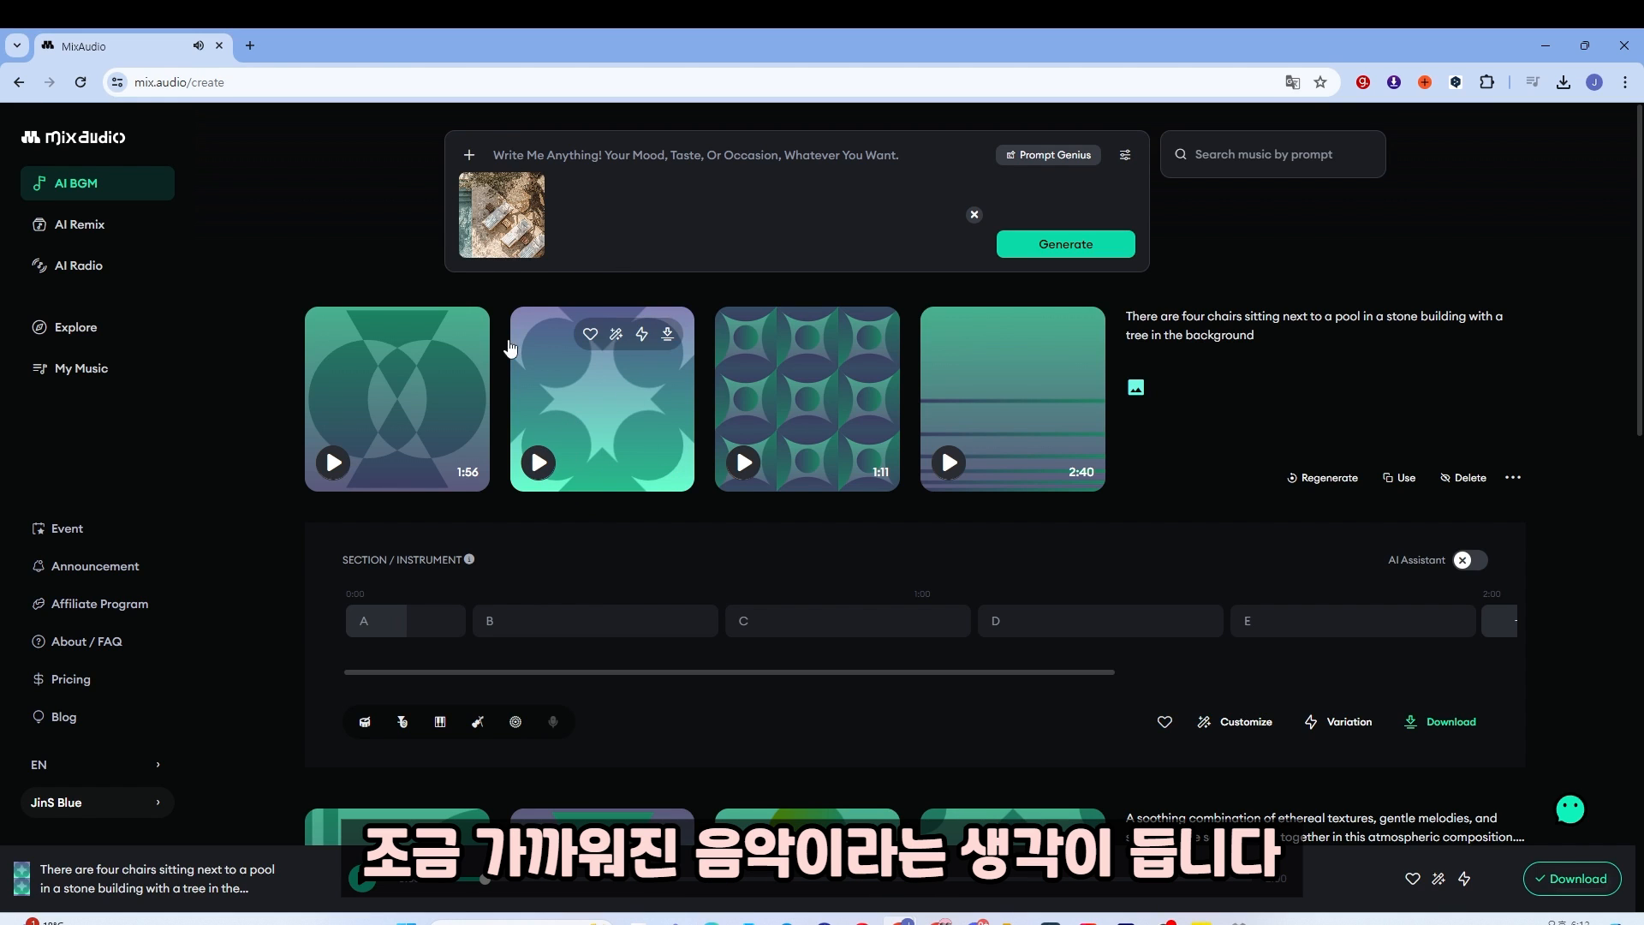
# - Preview the third image-based track, switch its high-range instrument off and listen to it again before pausing
pyautogui.click(743, 463)
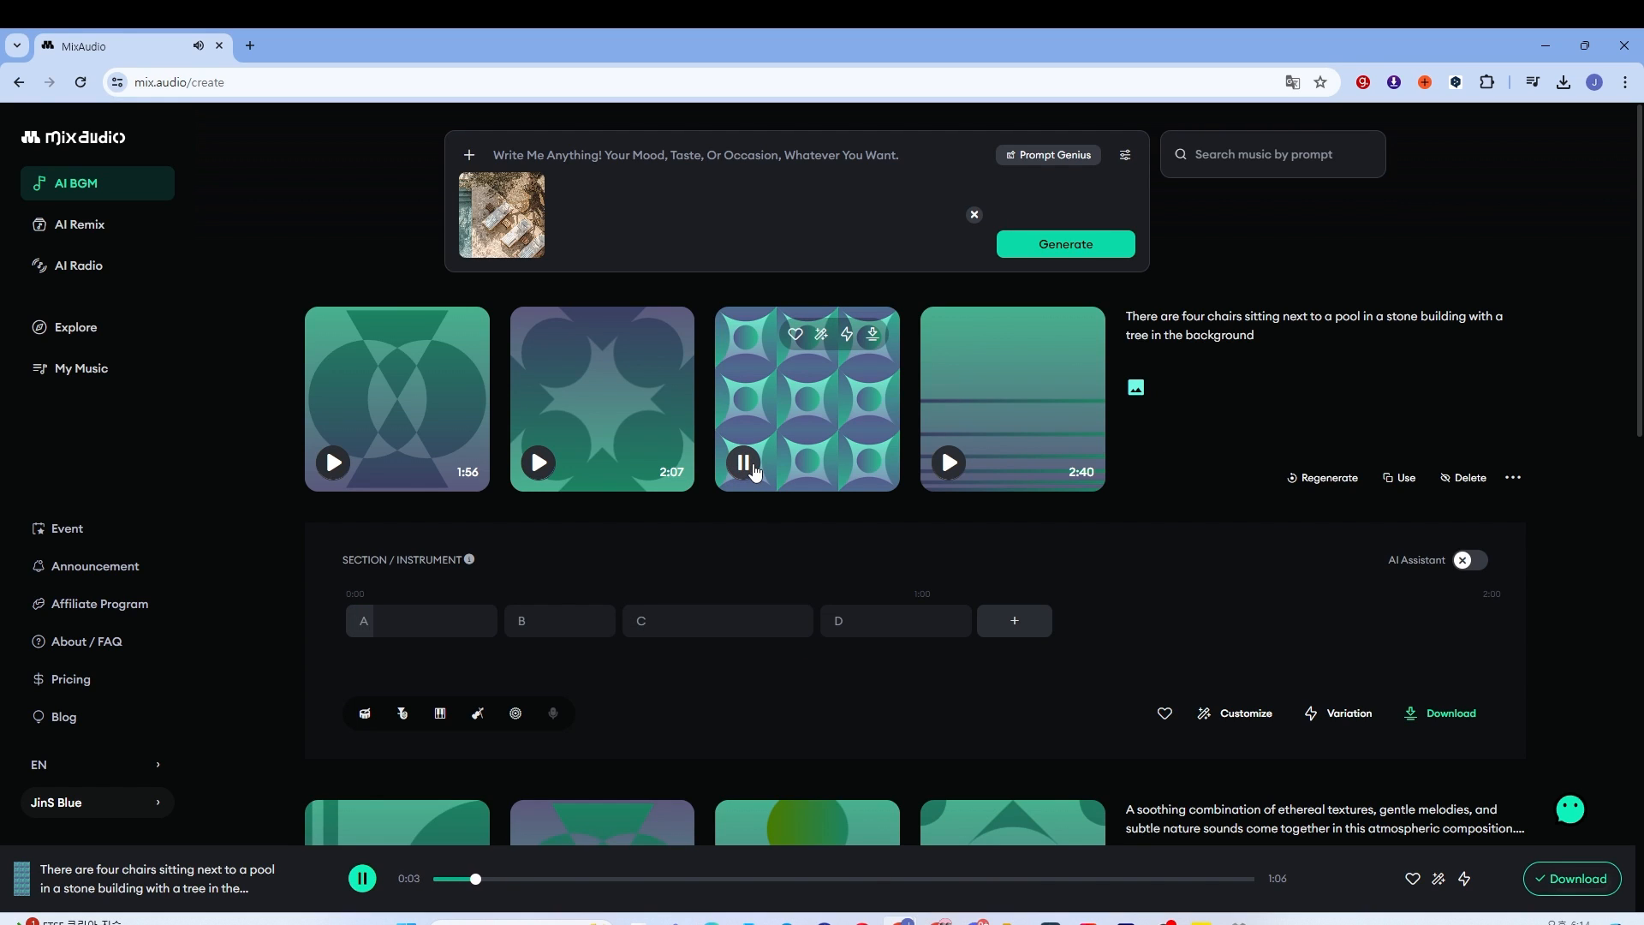
pyautogui.click(362, 877)
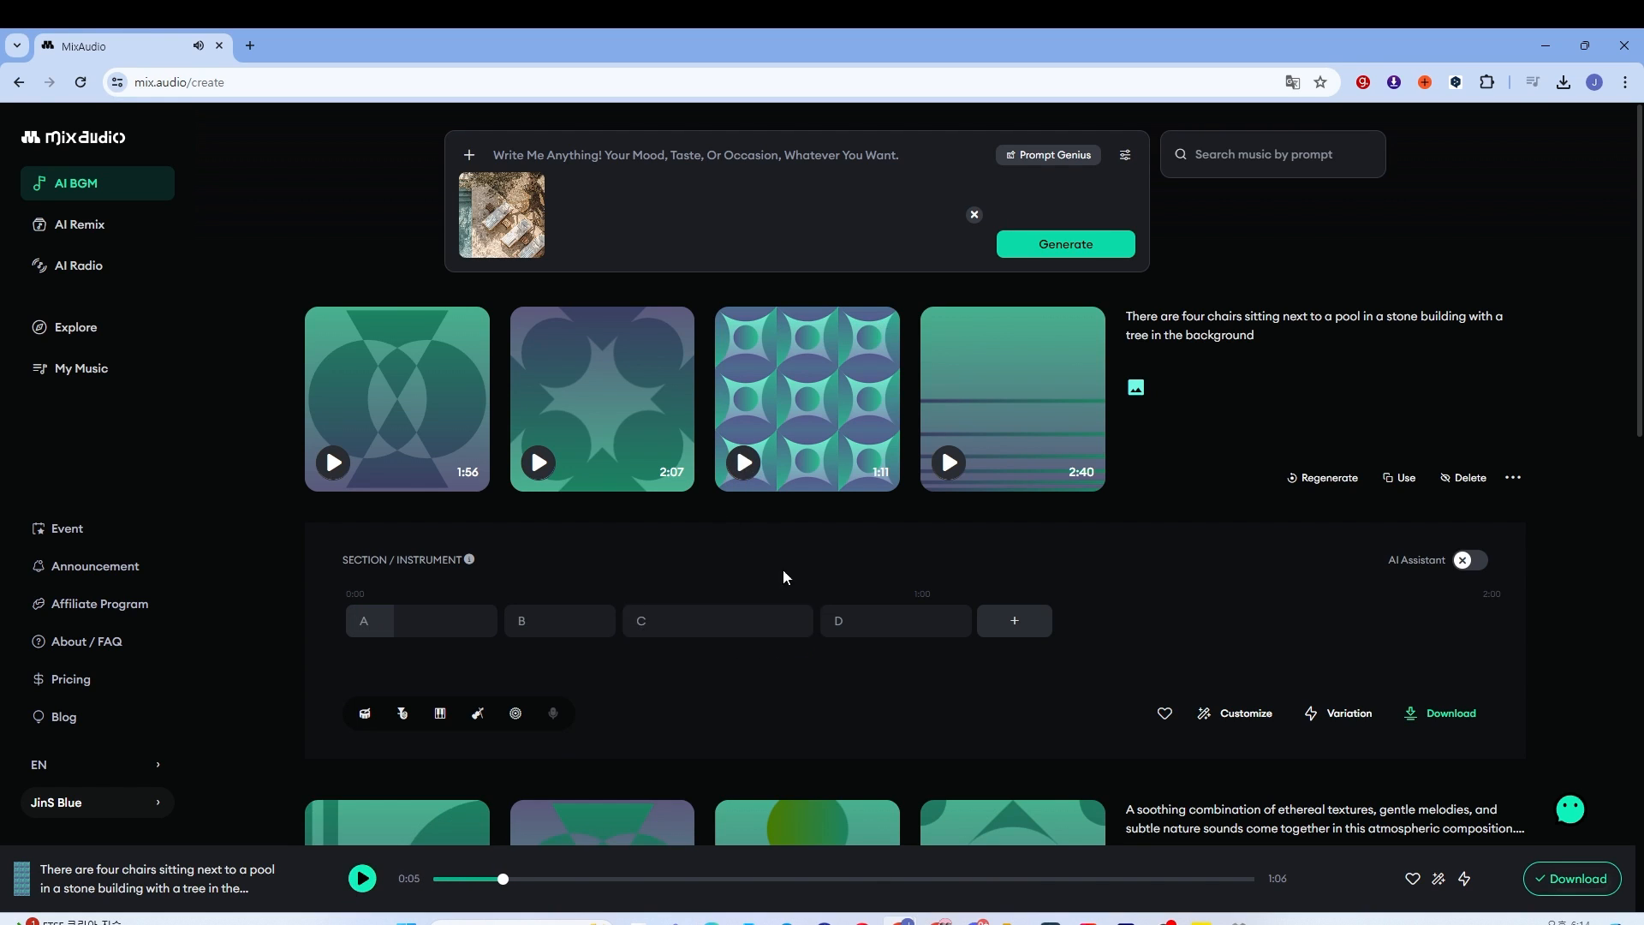
pyautogui.click(477, 714)
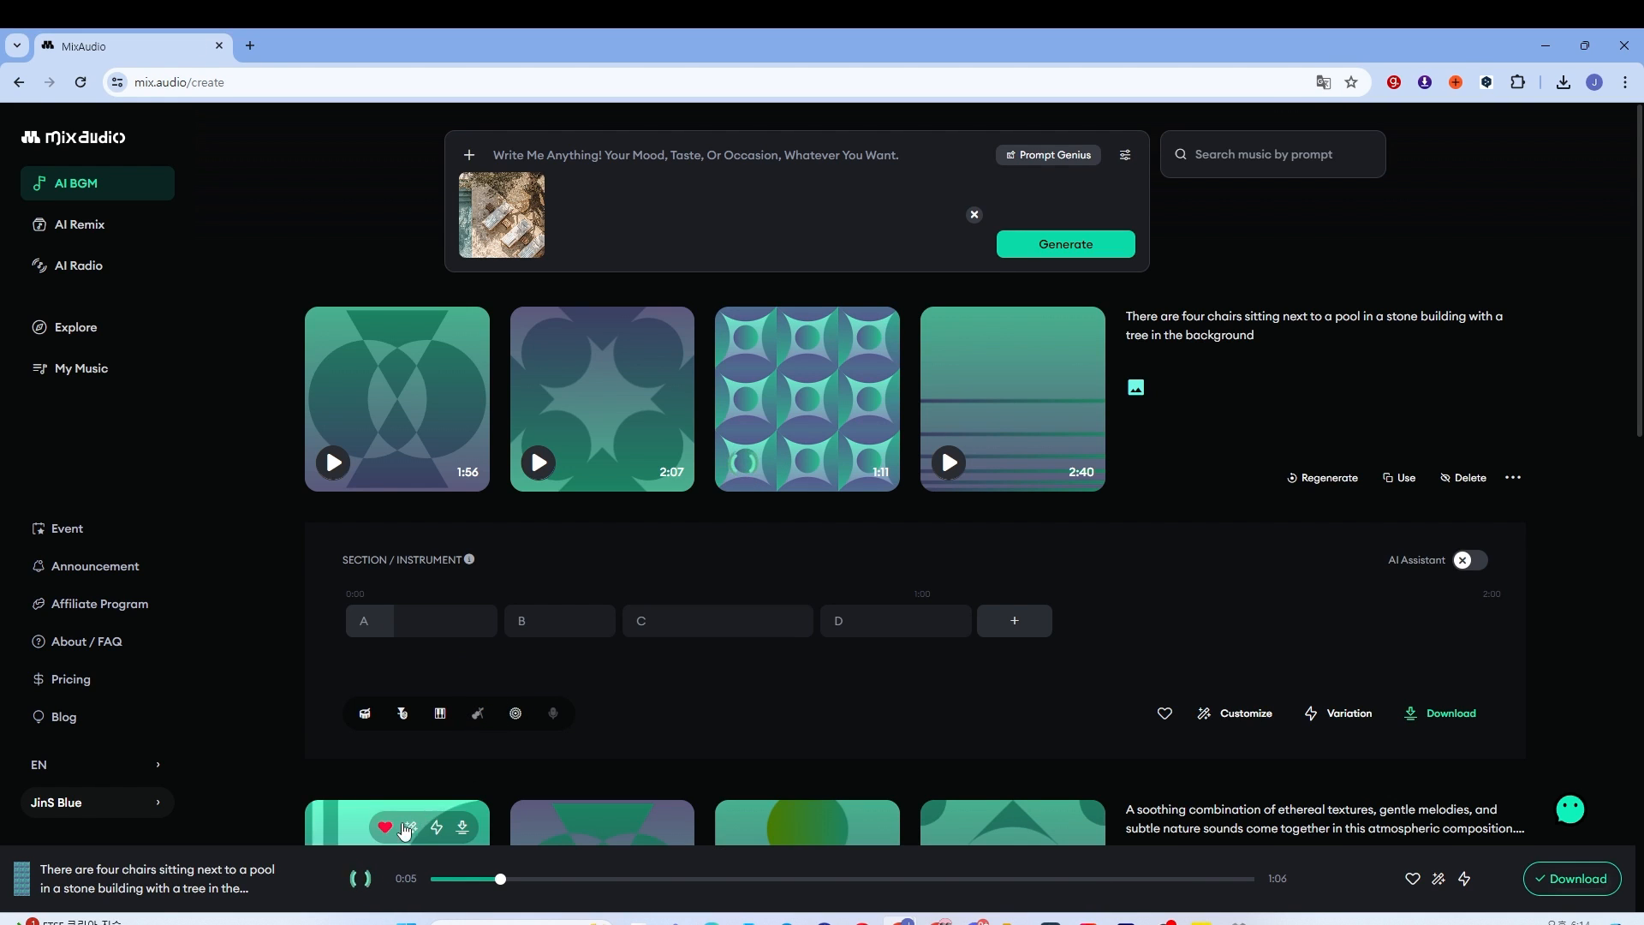
pyautogui.click(751, 489)
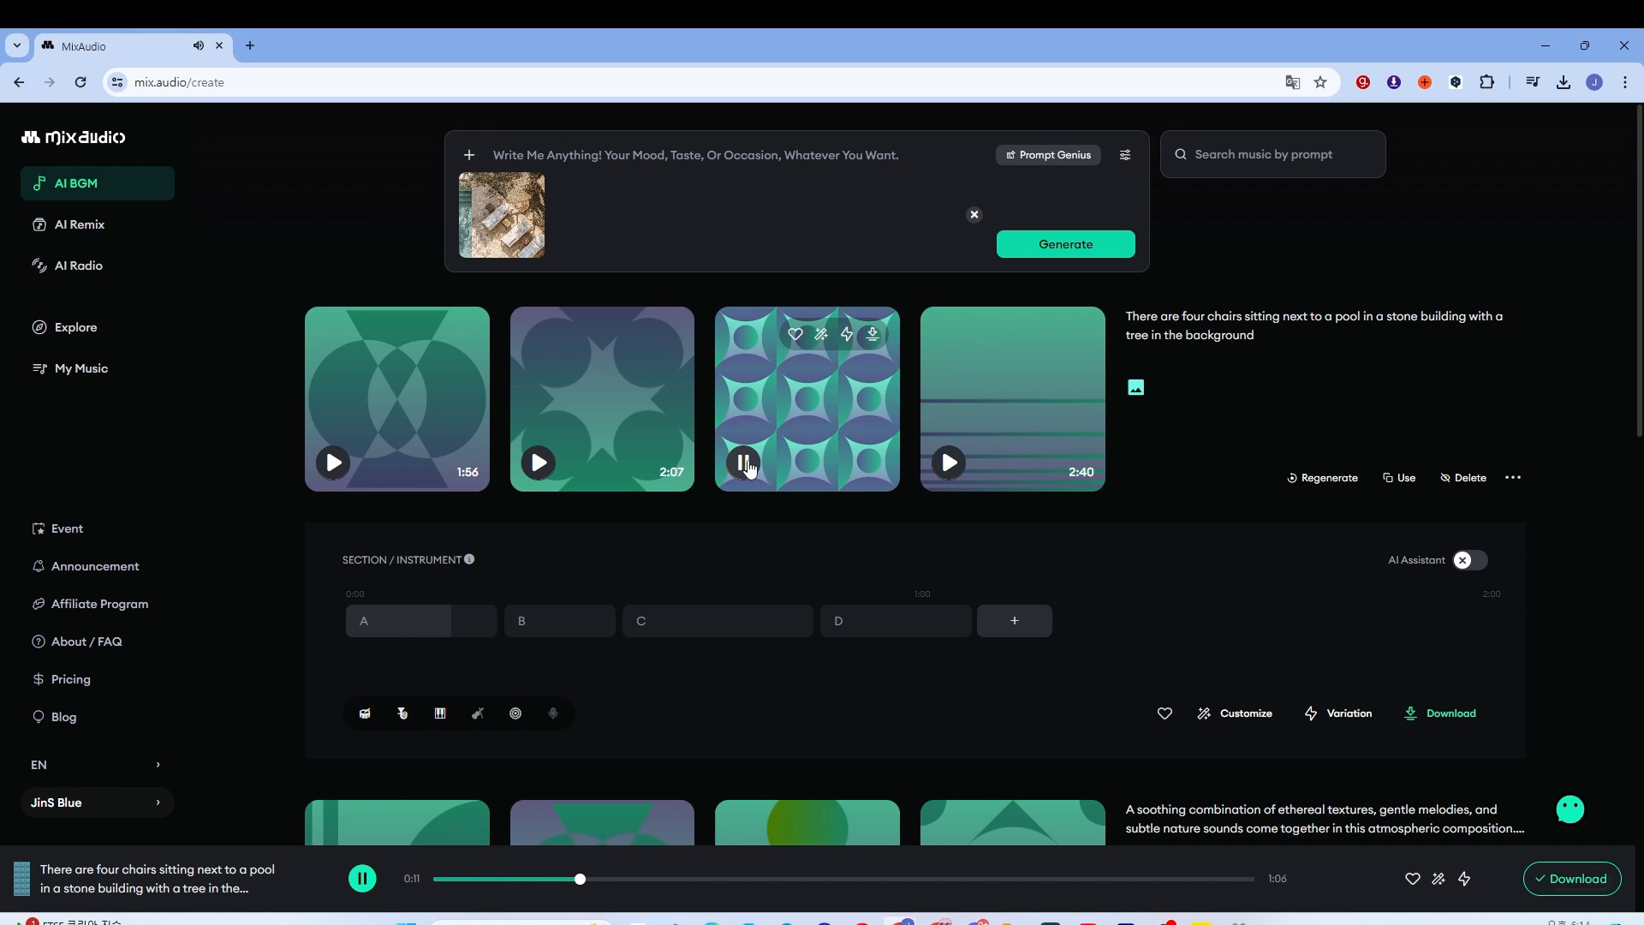
pyautogui.click(747, 465)
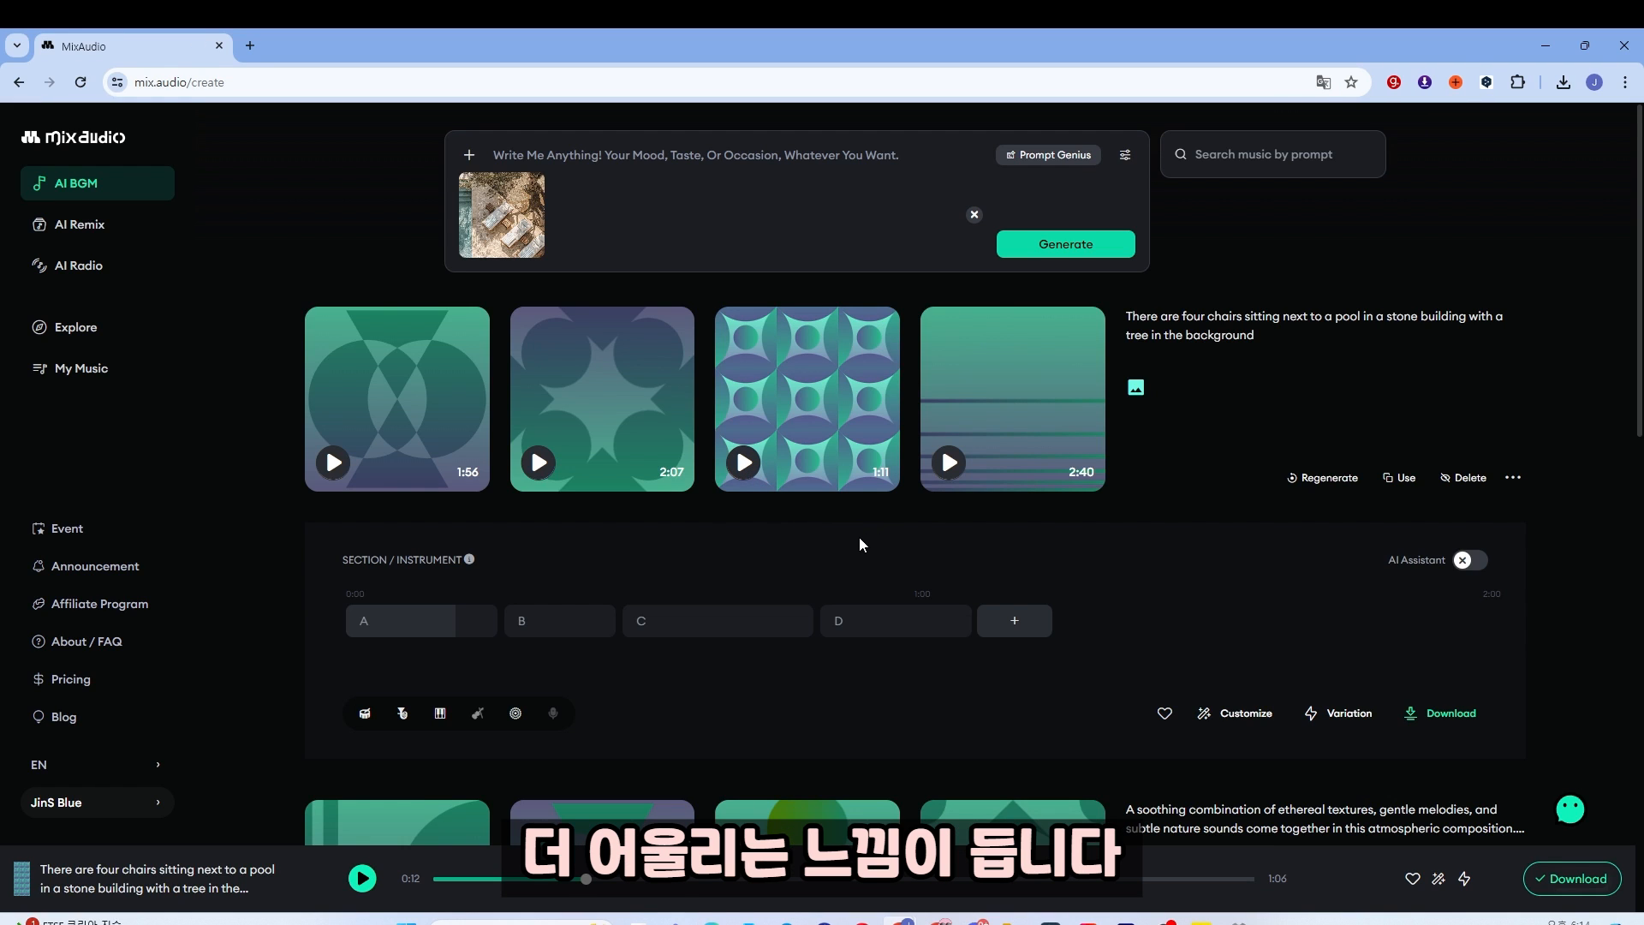
# - Examine the text description generated from the image and the prompt box with its reference options
pyautogui.tripleClick(1313, 339)
pyautogui.click(1317, 347)
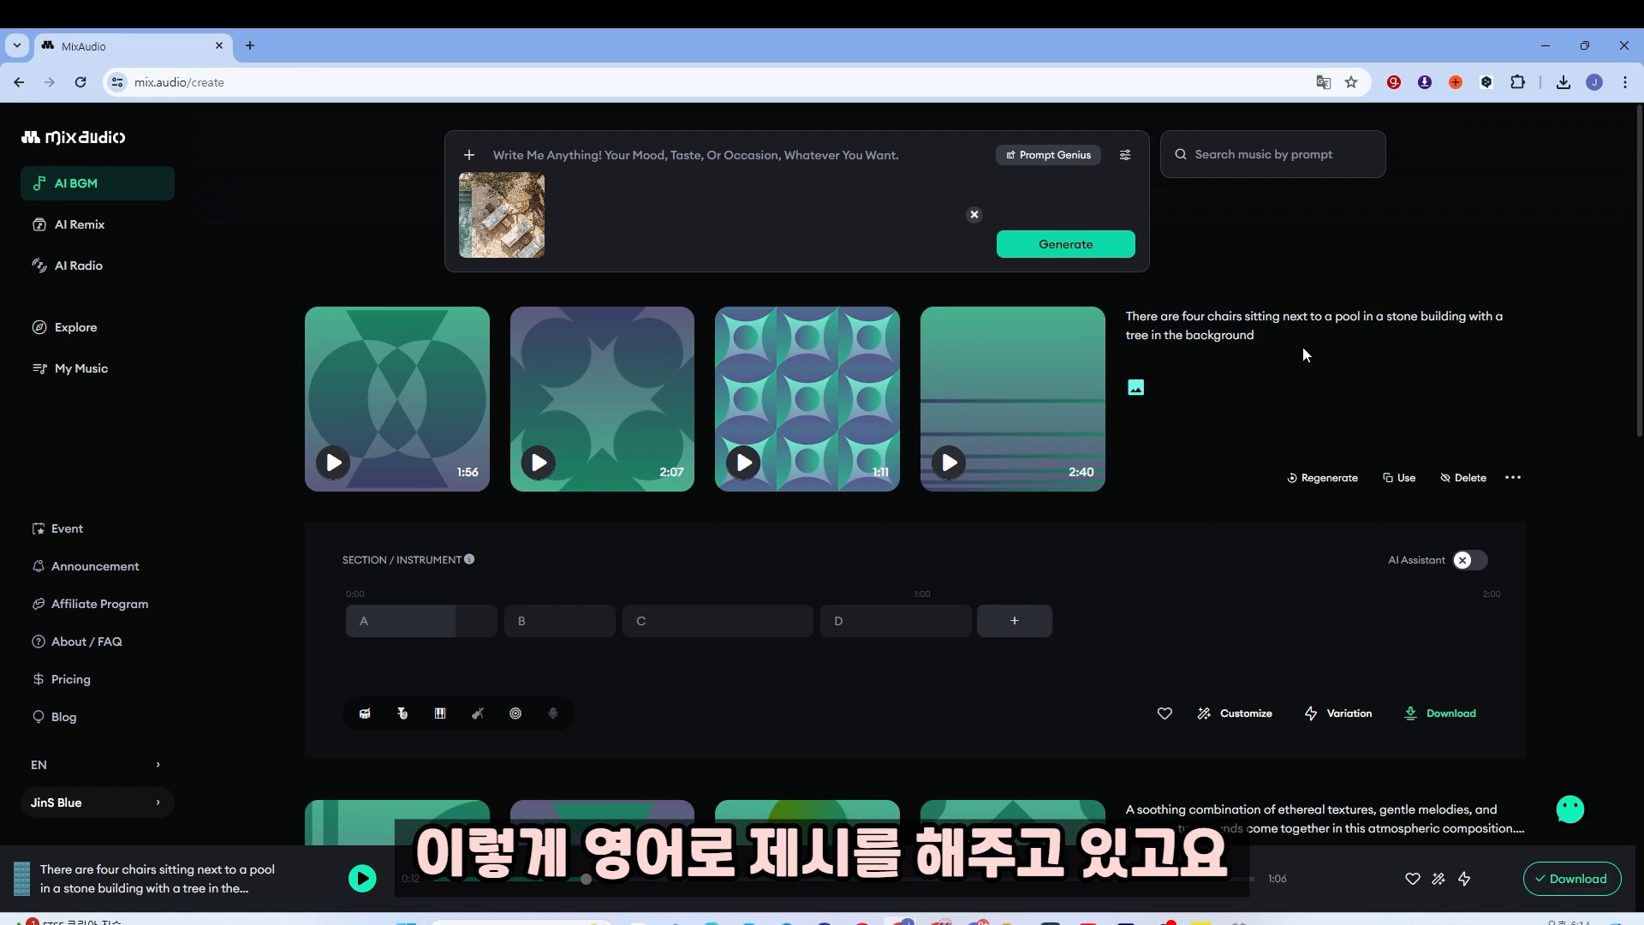
pyautogui.click(721, 159)
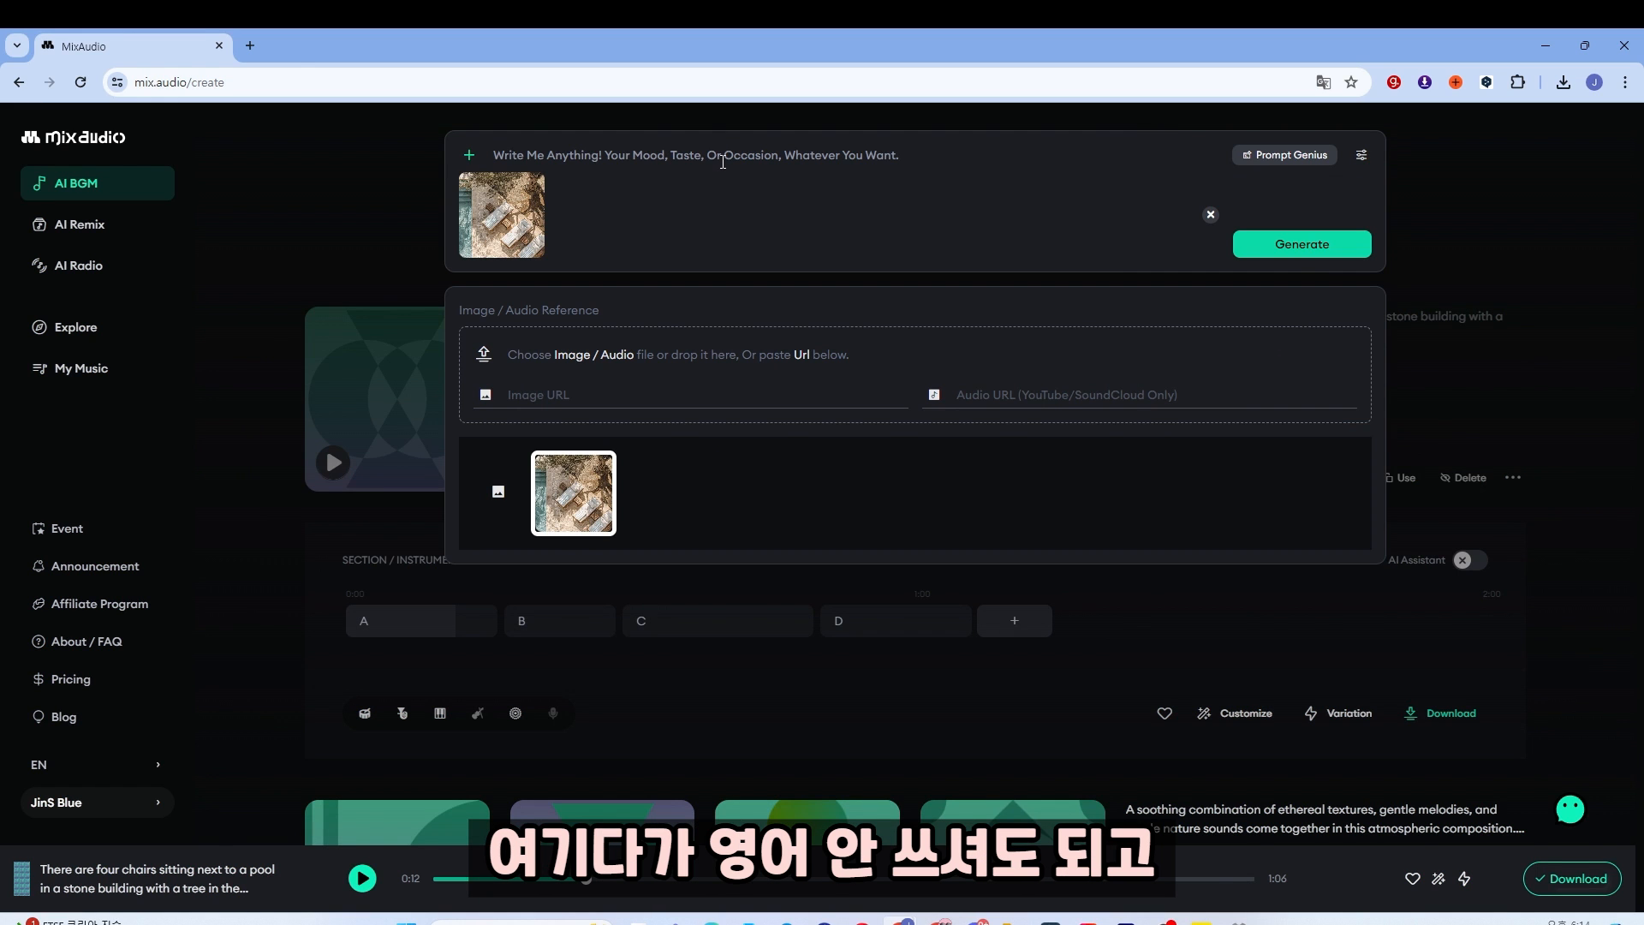
pyautogui.click(1394, 344)
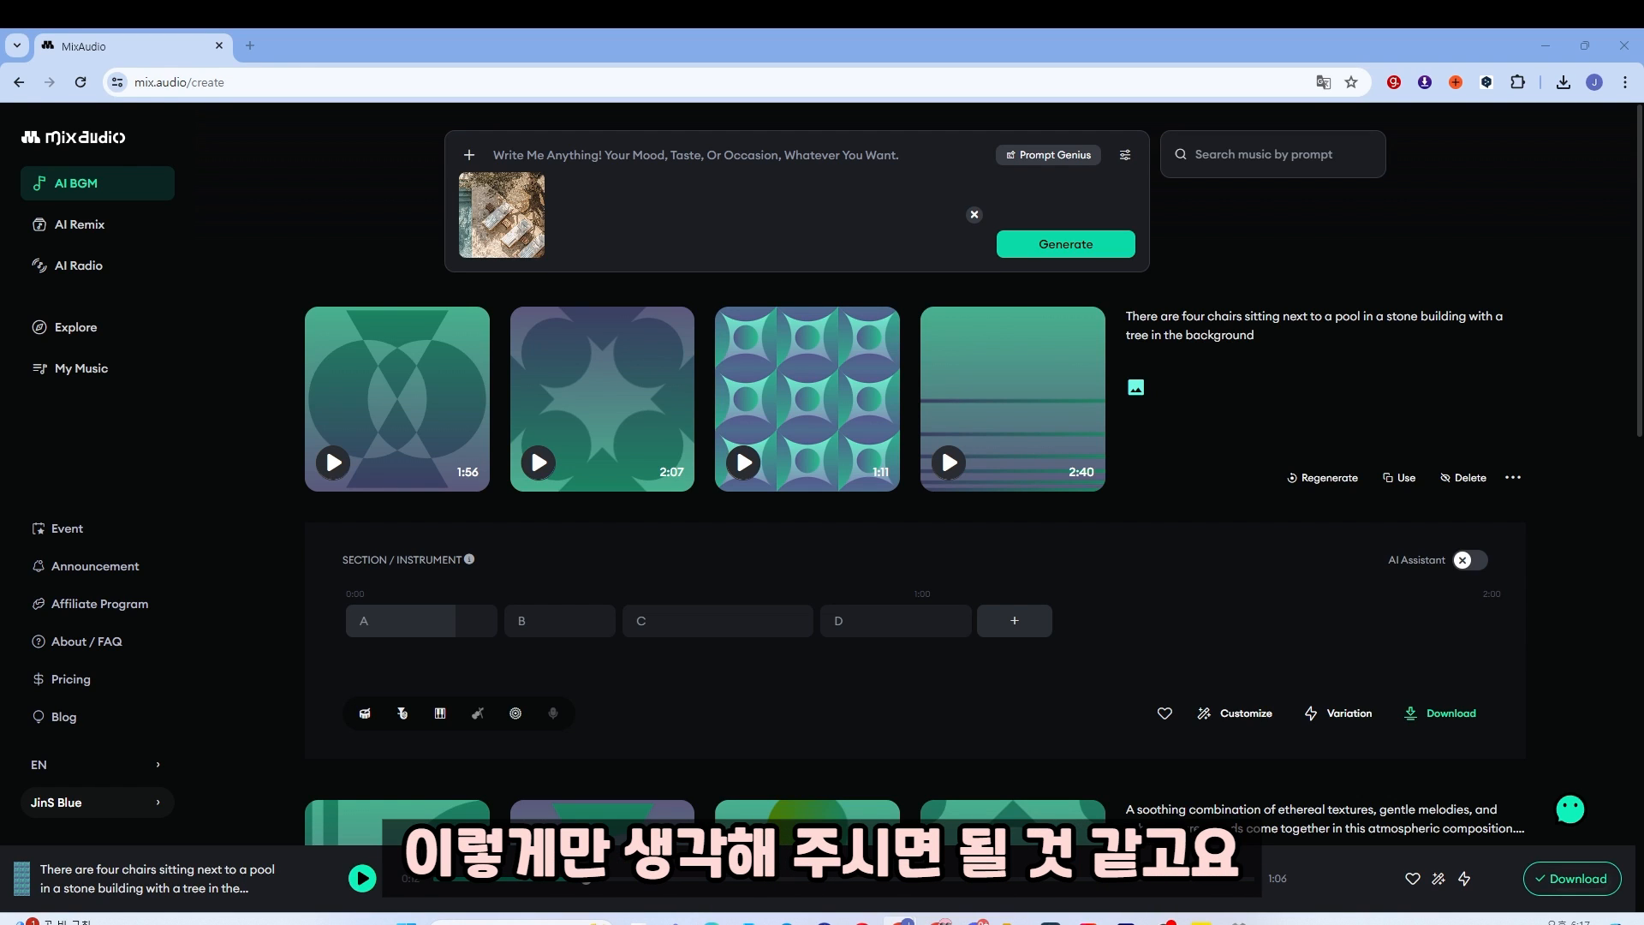
# - Open AI Remix and look through the artists available for collaboration and the page's "ARTIST + Your Imagination" tagline
pyautogui.click(104, 238)
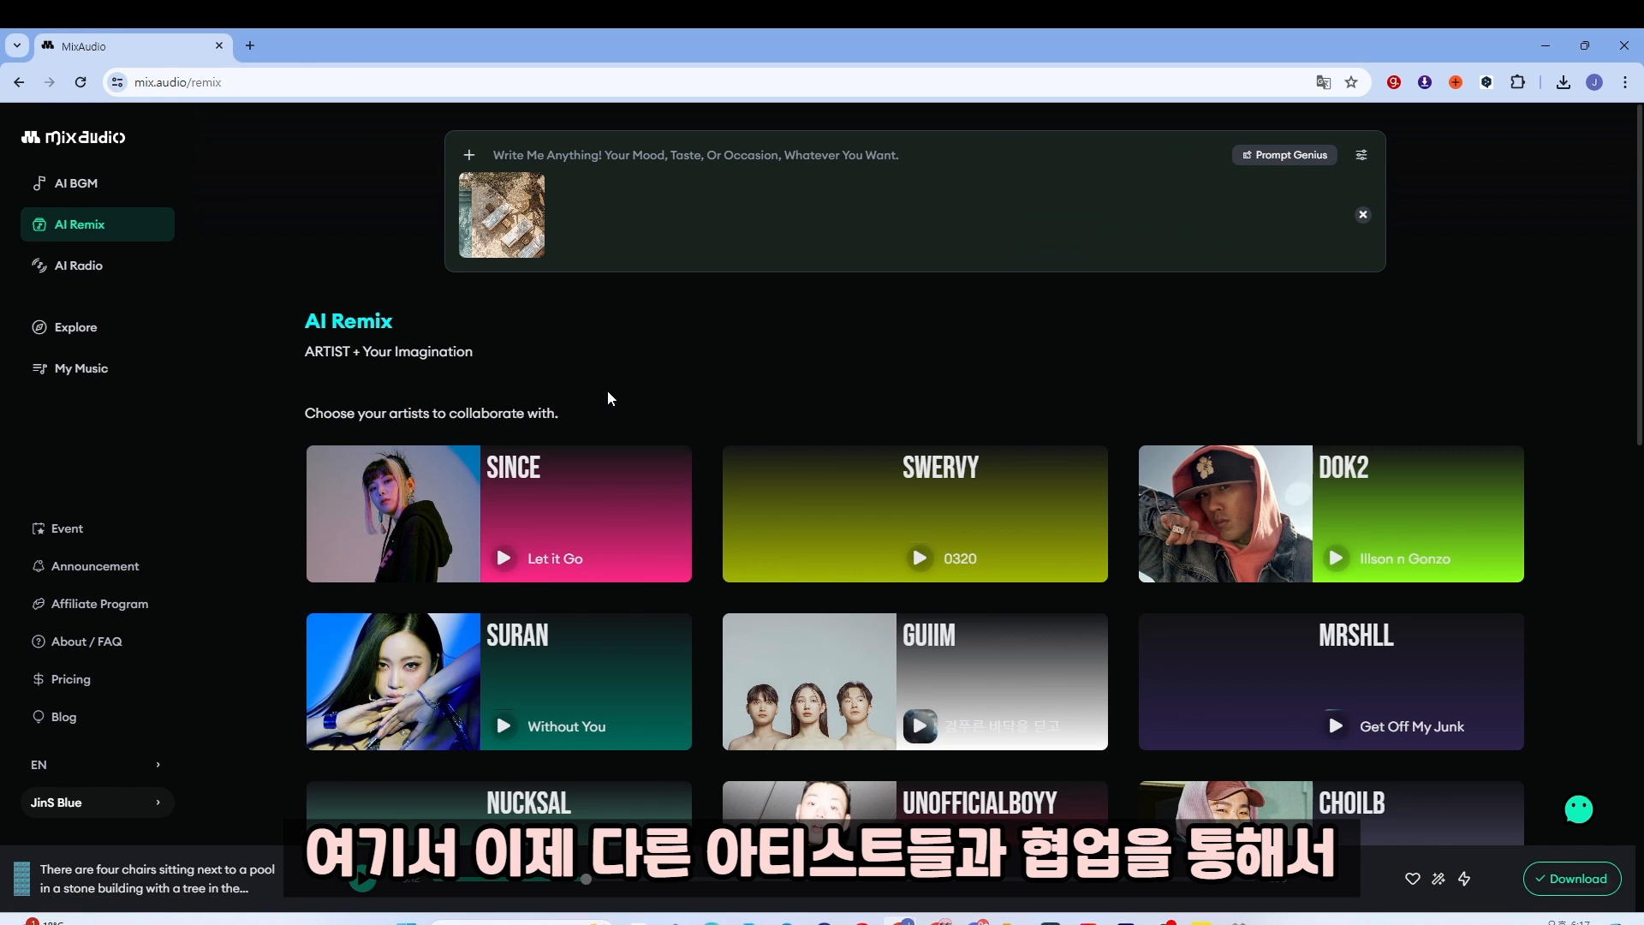
pyautogui.scroll(-9, 647, 510)
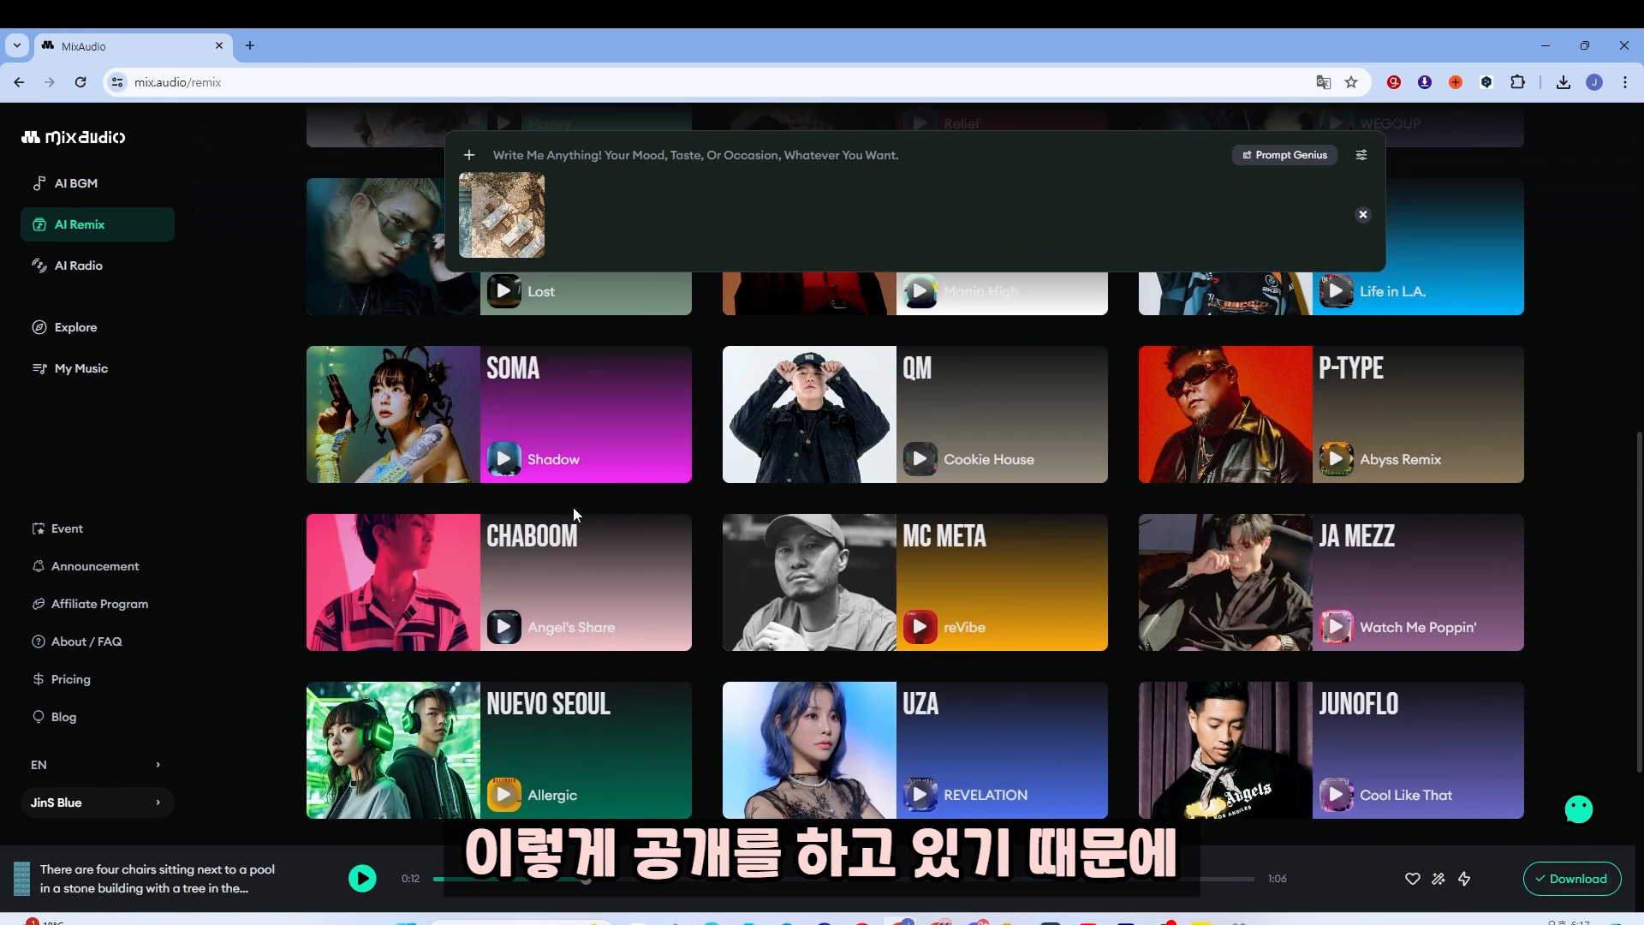
pyautogui.scroll(-4, 646, 501)
pyautogui.scroll(13, 685, 429)
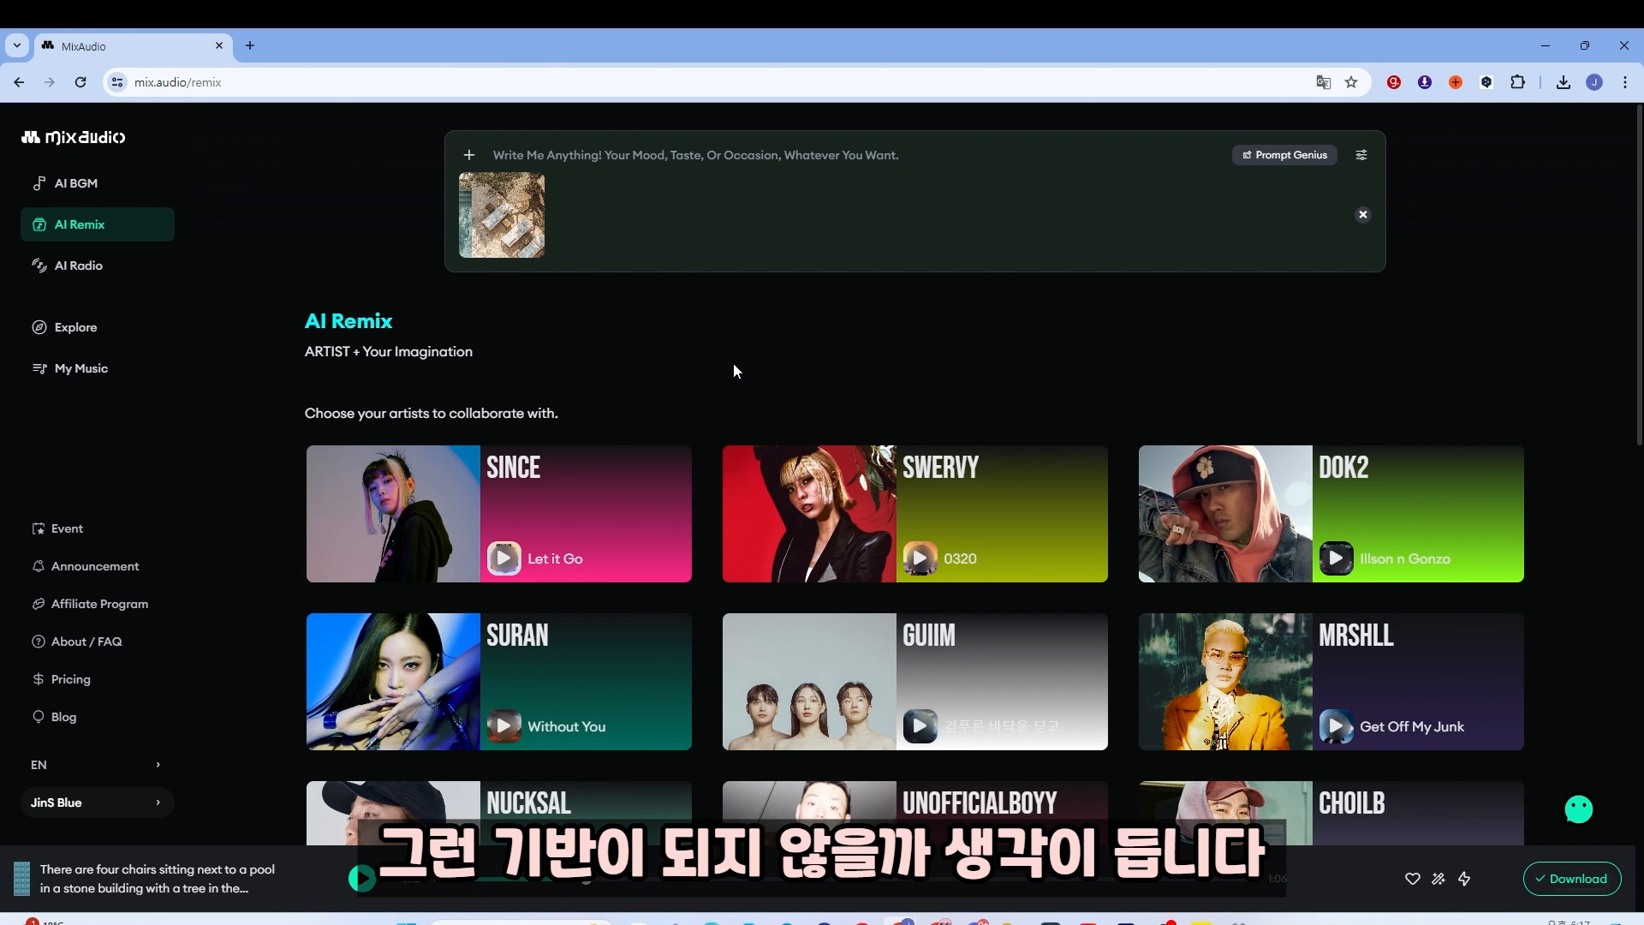
pyautogui.scroll(-2, 742, 392)
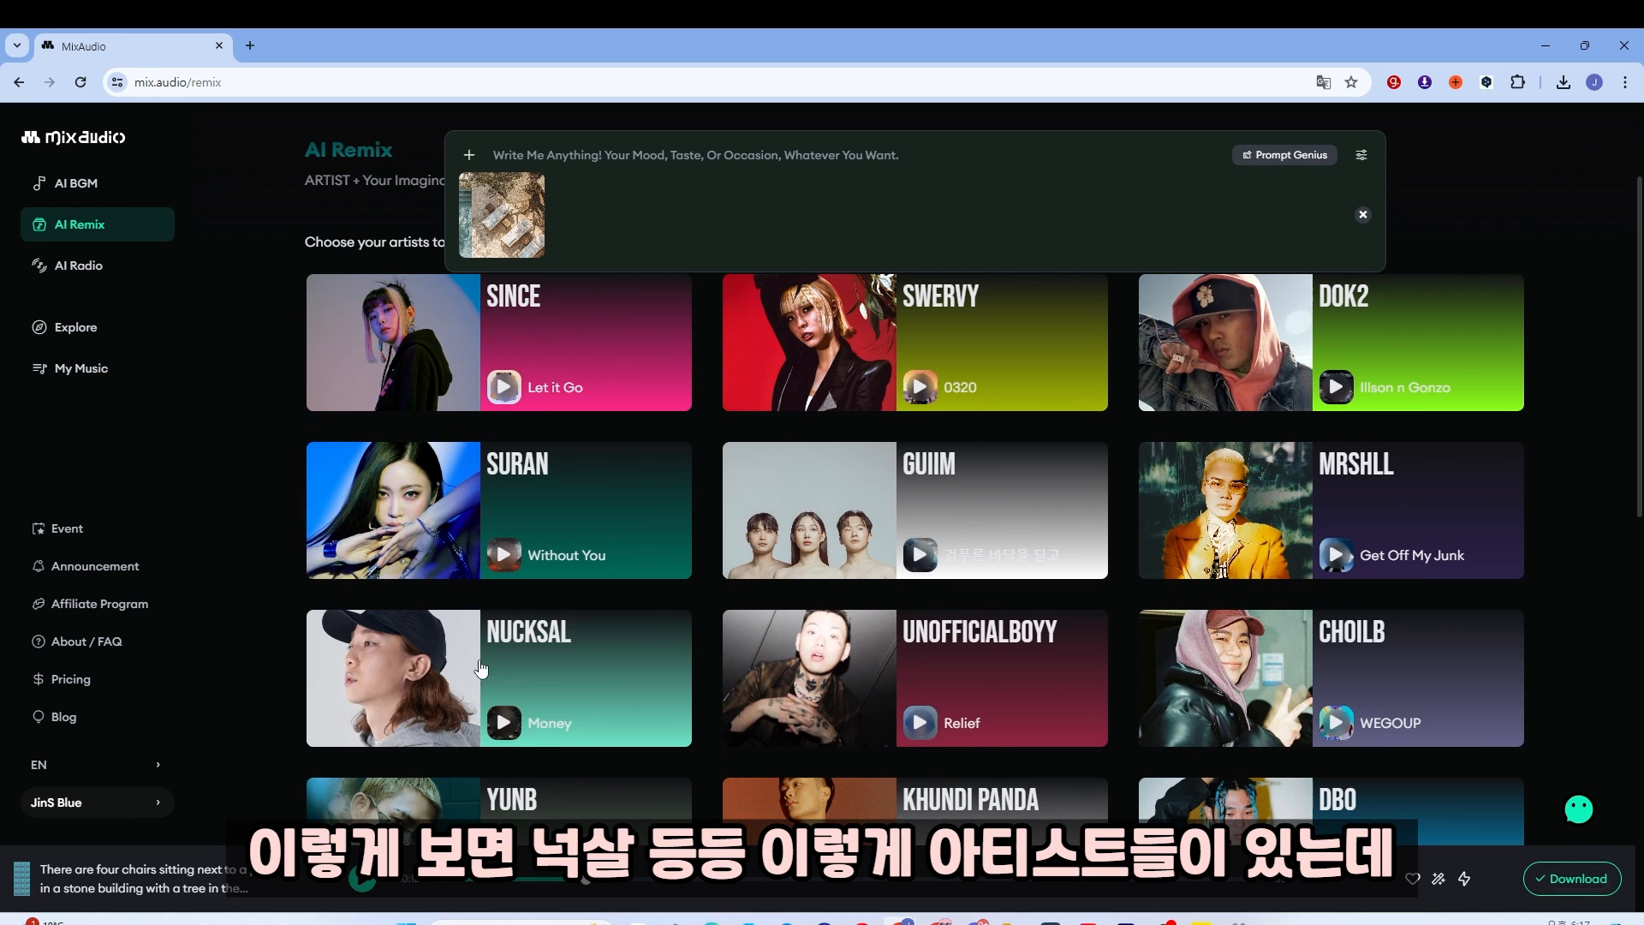
pyautogui.scroll(-2, 717, 617)
pyautogui.scroll(4, 716, 616)
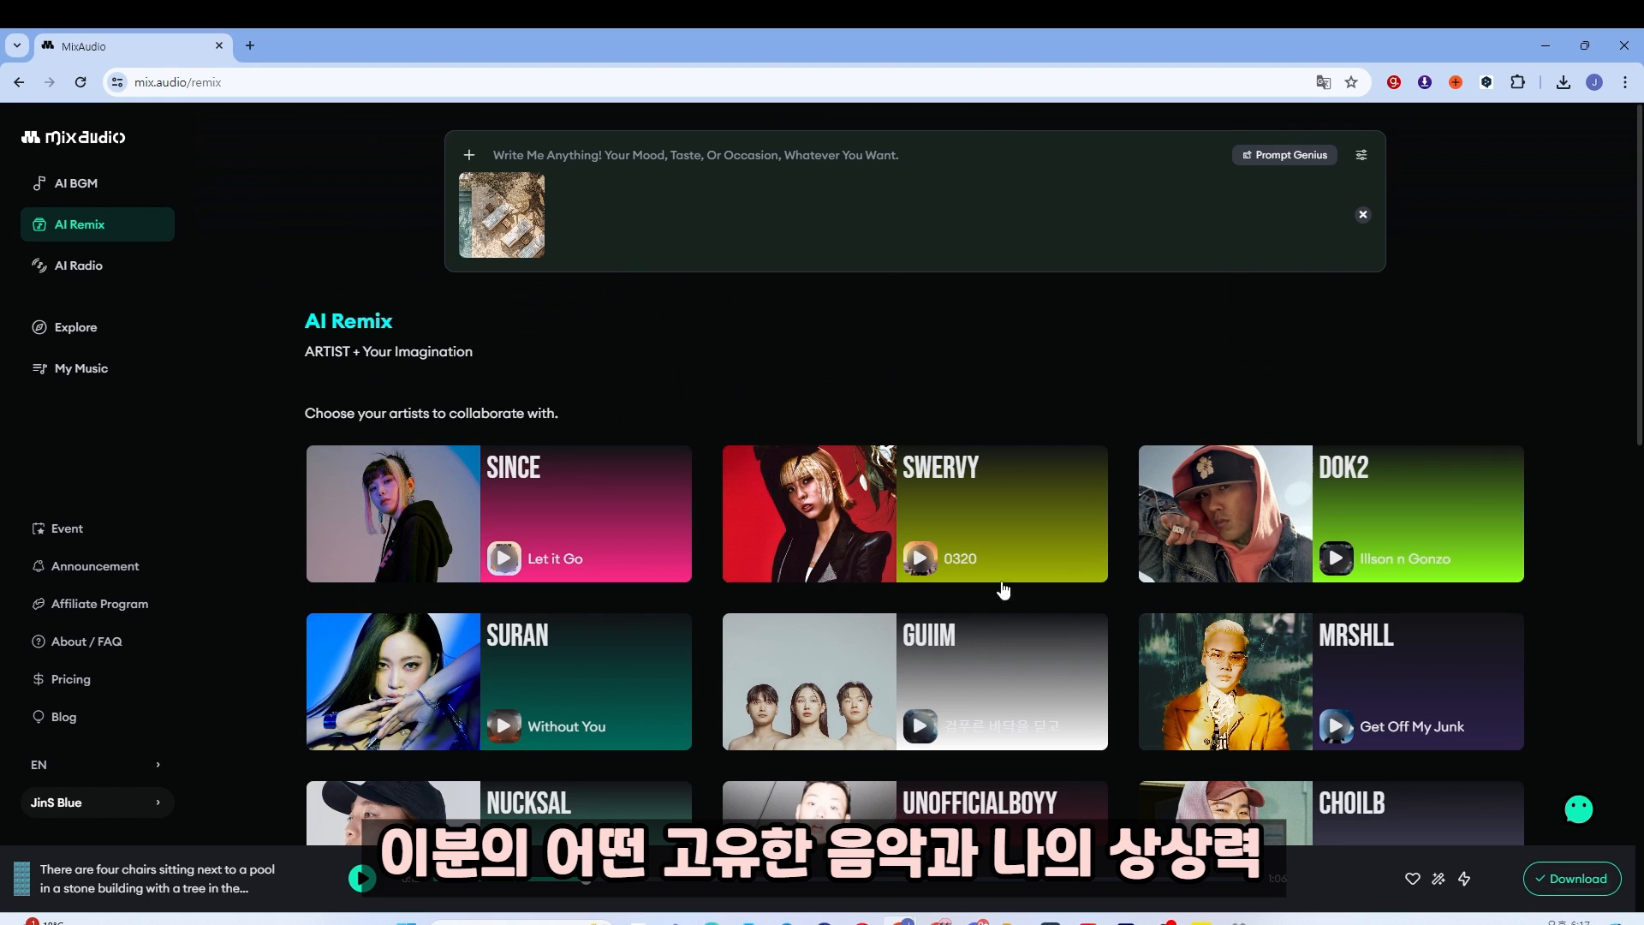
pyautogui.moveTo(364, 353); pyautogui.dragTo(477, 354)
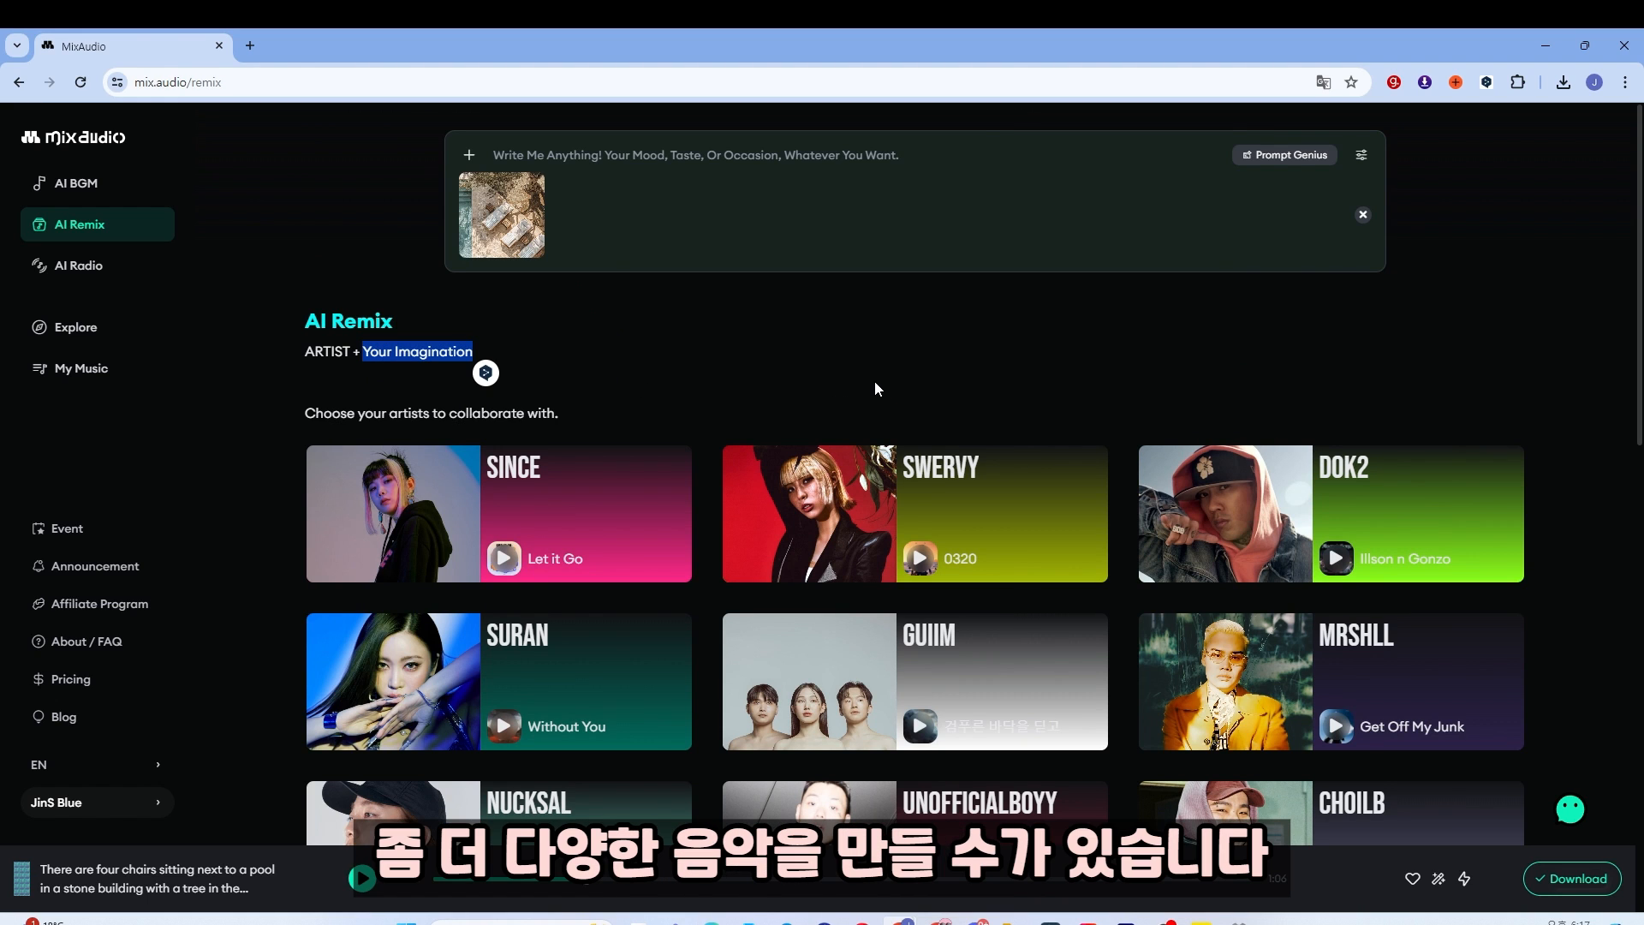
# - Generate a remix of UZA's REVELATION using the prompt "lounge", with the poolside image reference removed
pyautogui.scroll(-10, 875, 387)
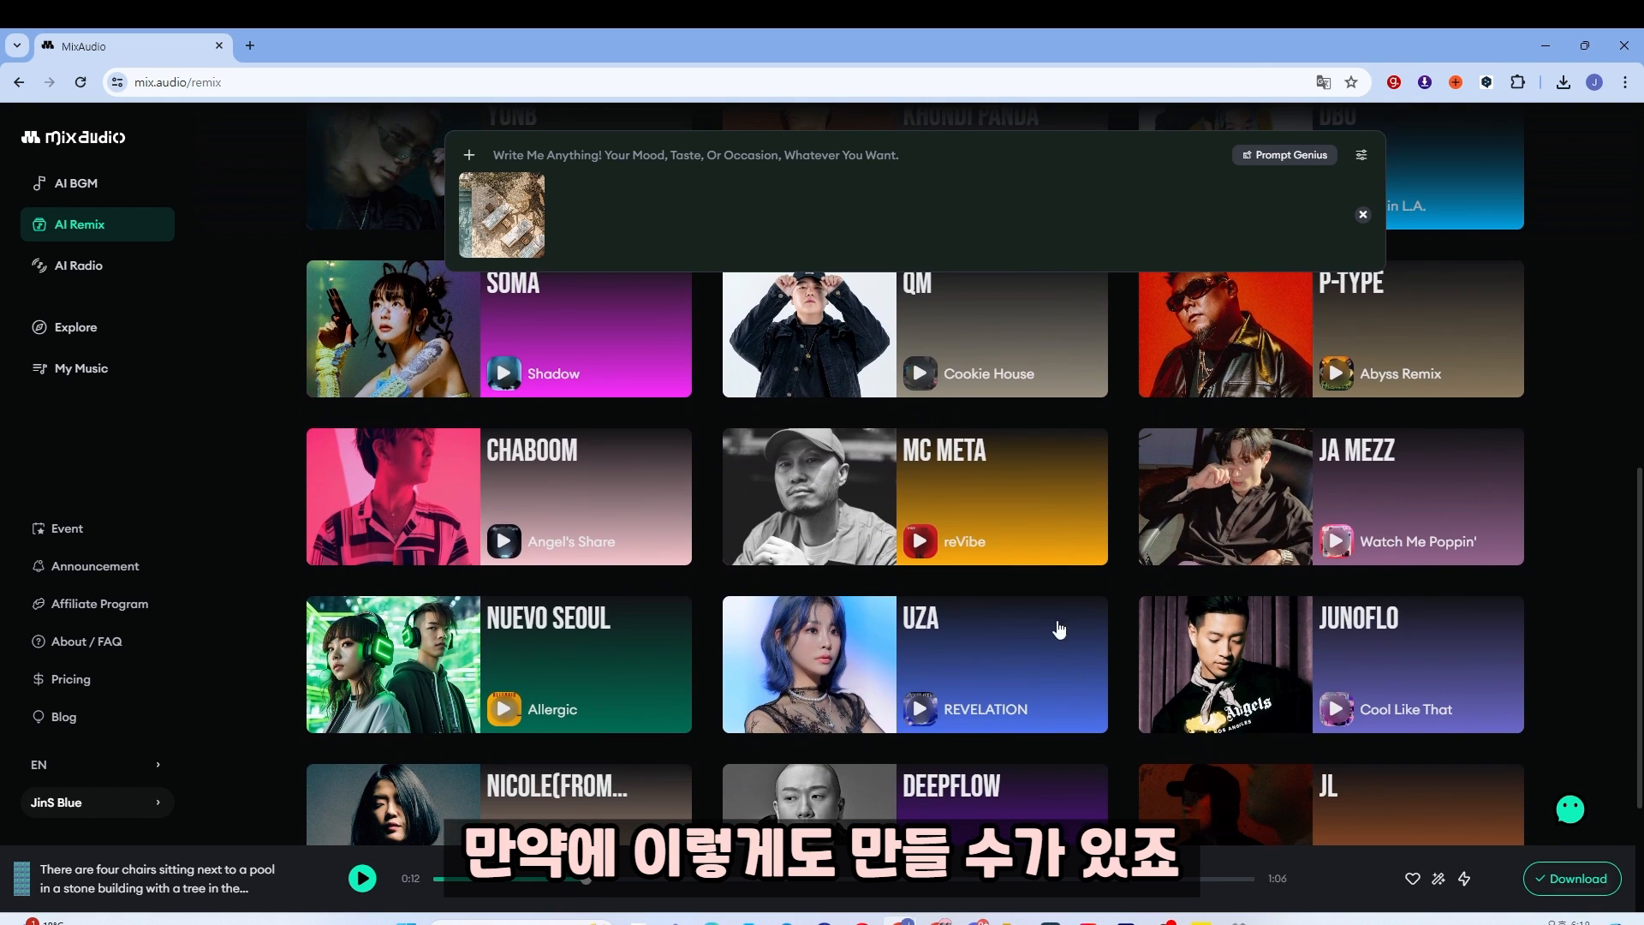
pyautogui.click(949, 672)
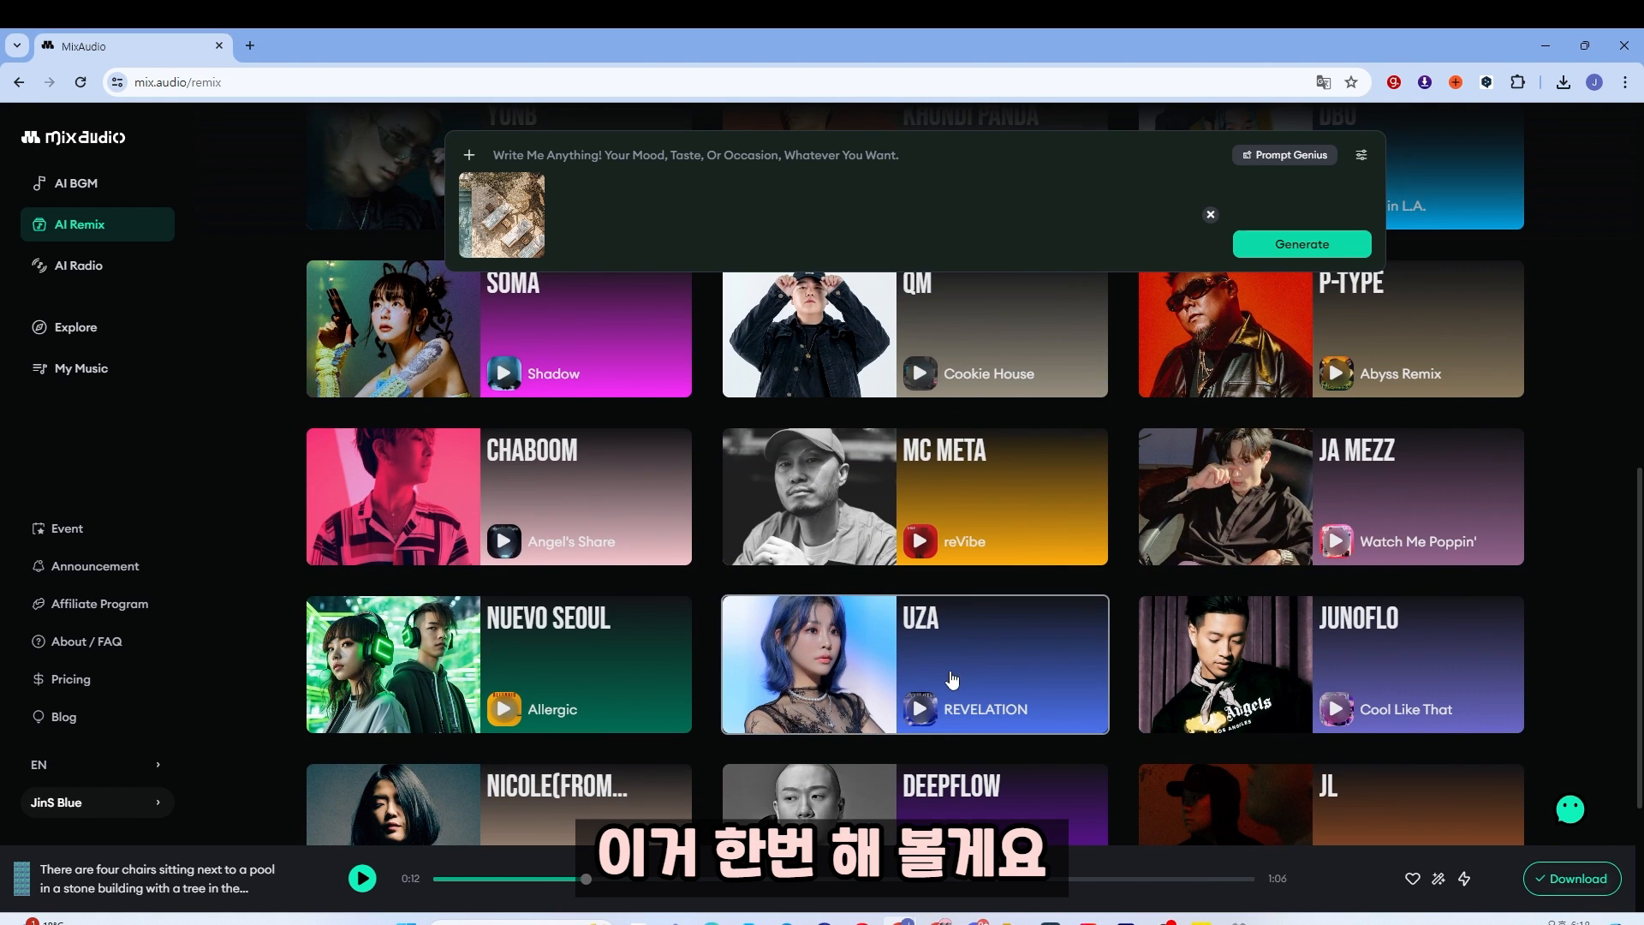
pyautogui.click(526, 196)
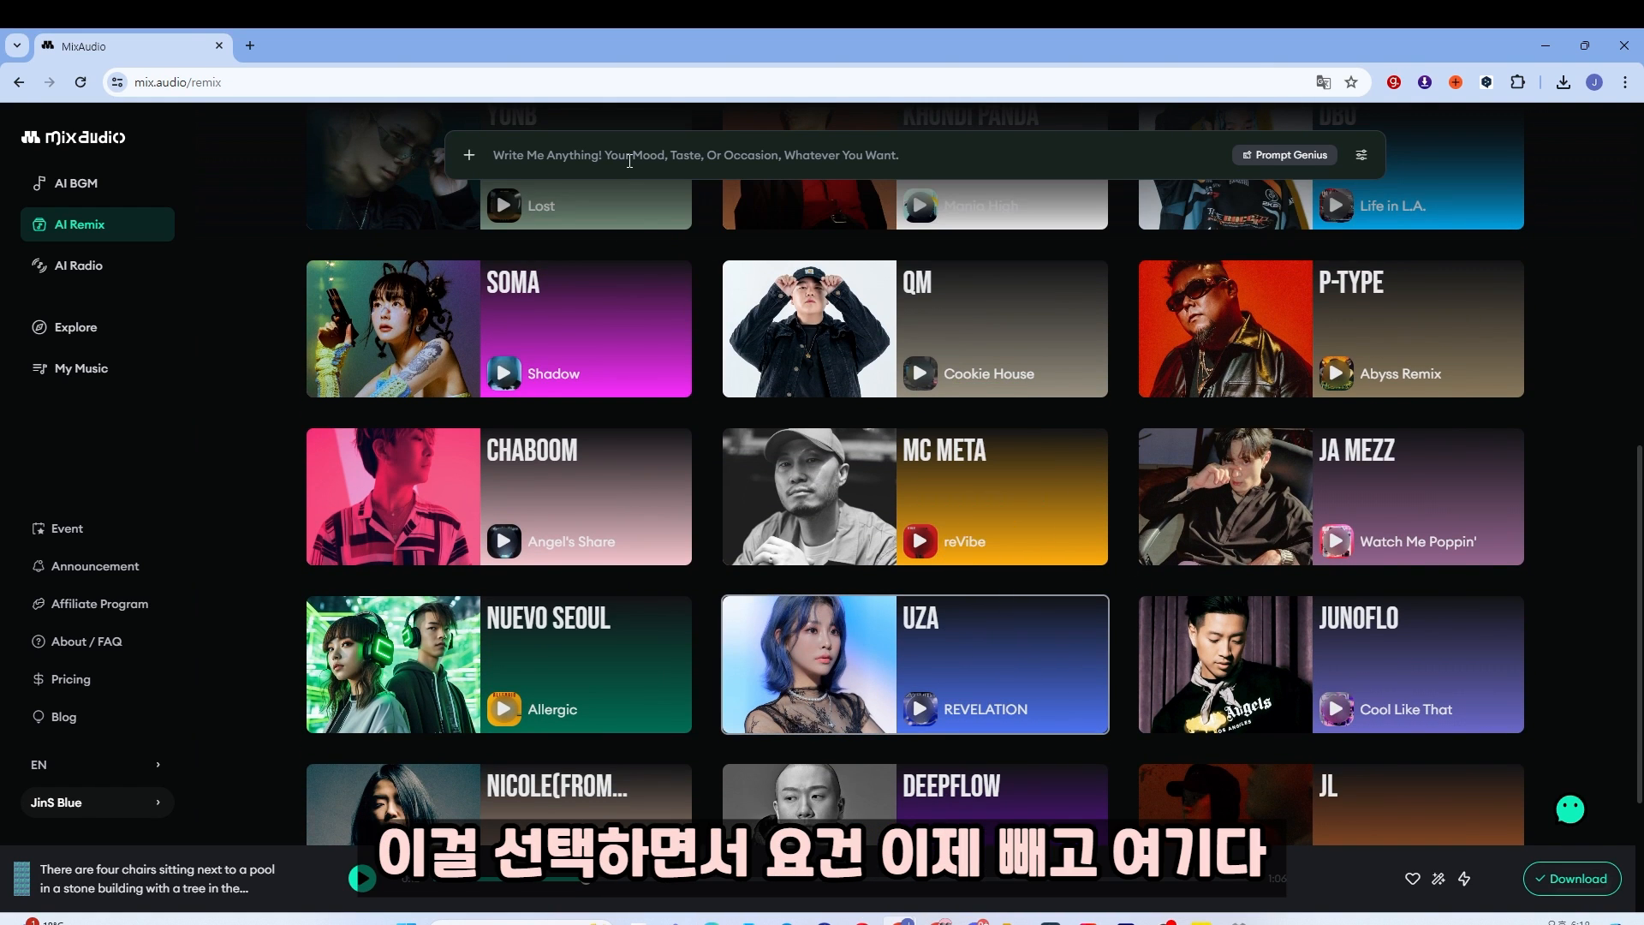
pyautogui.click(633, 159)
pyautogui.write('lounge')
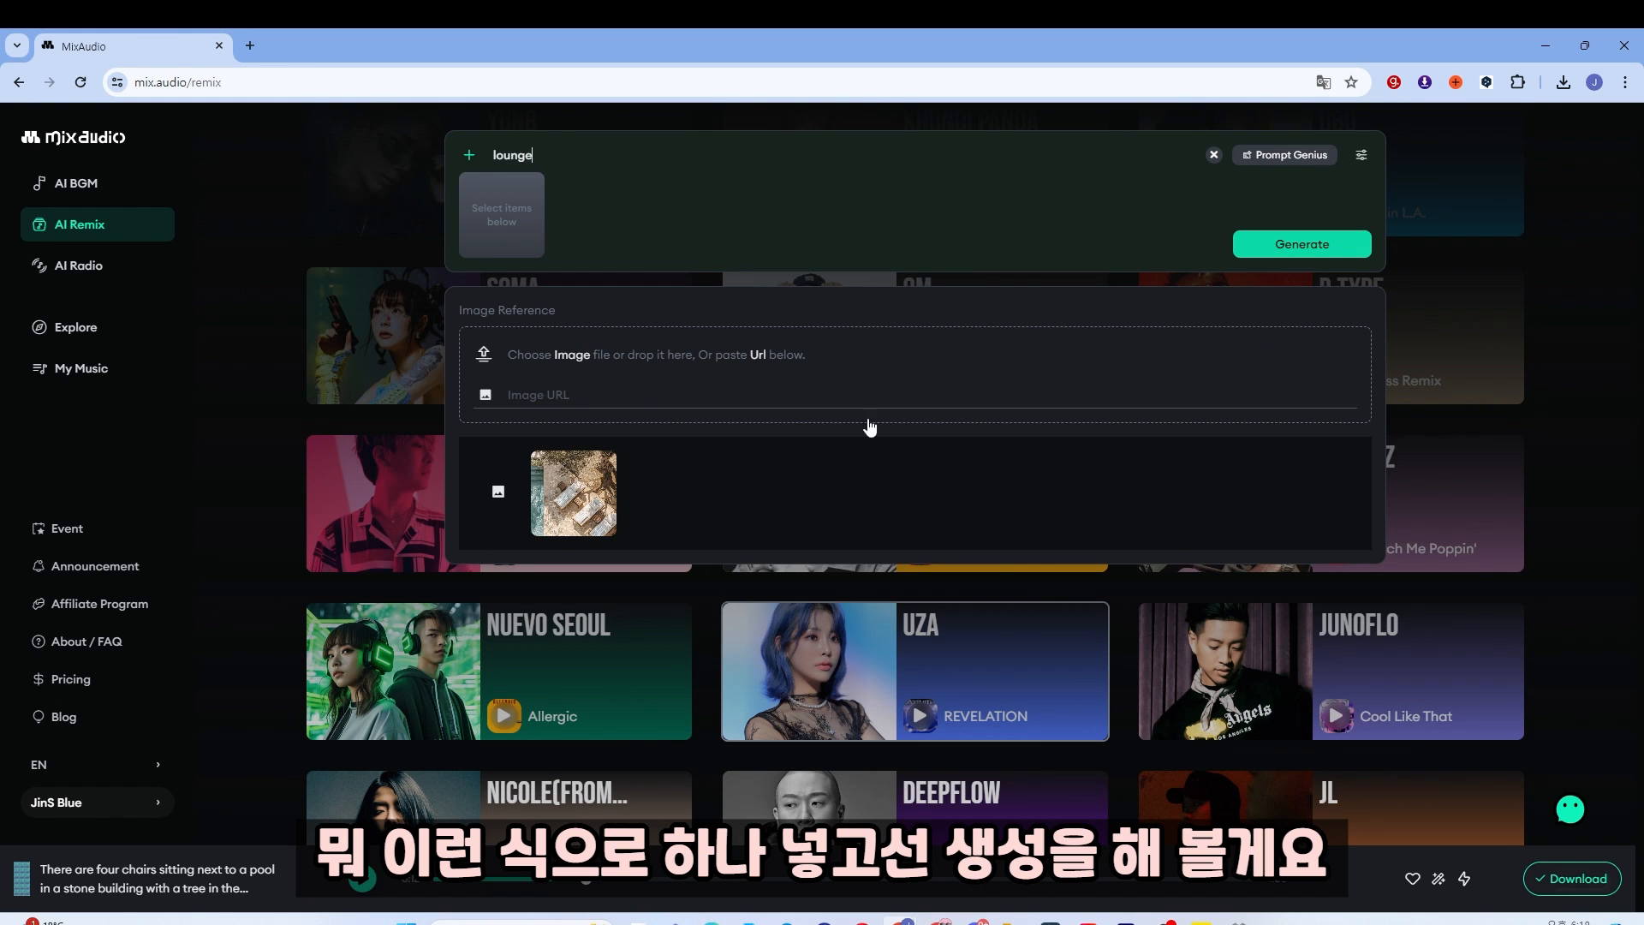
pyautogui.click(1295, 246)
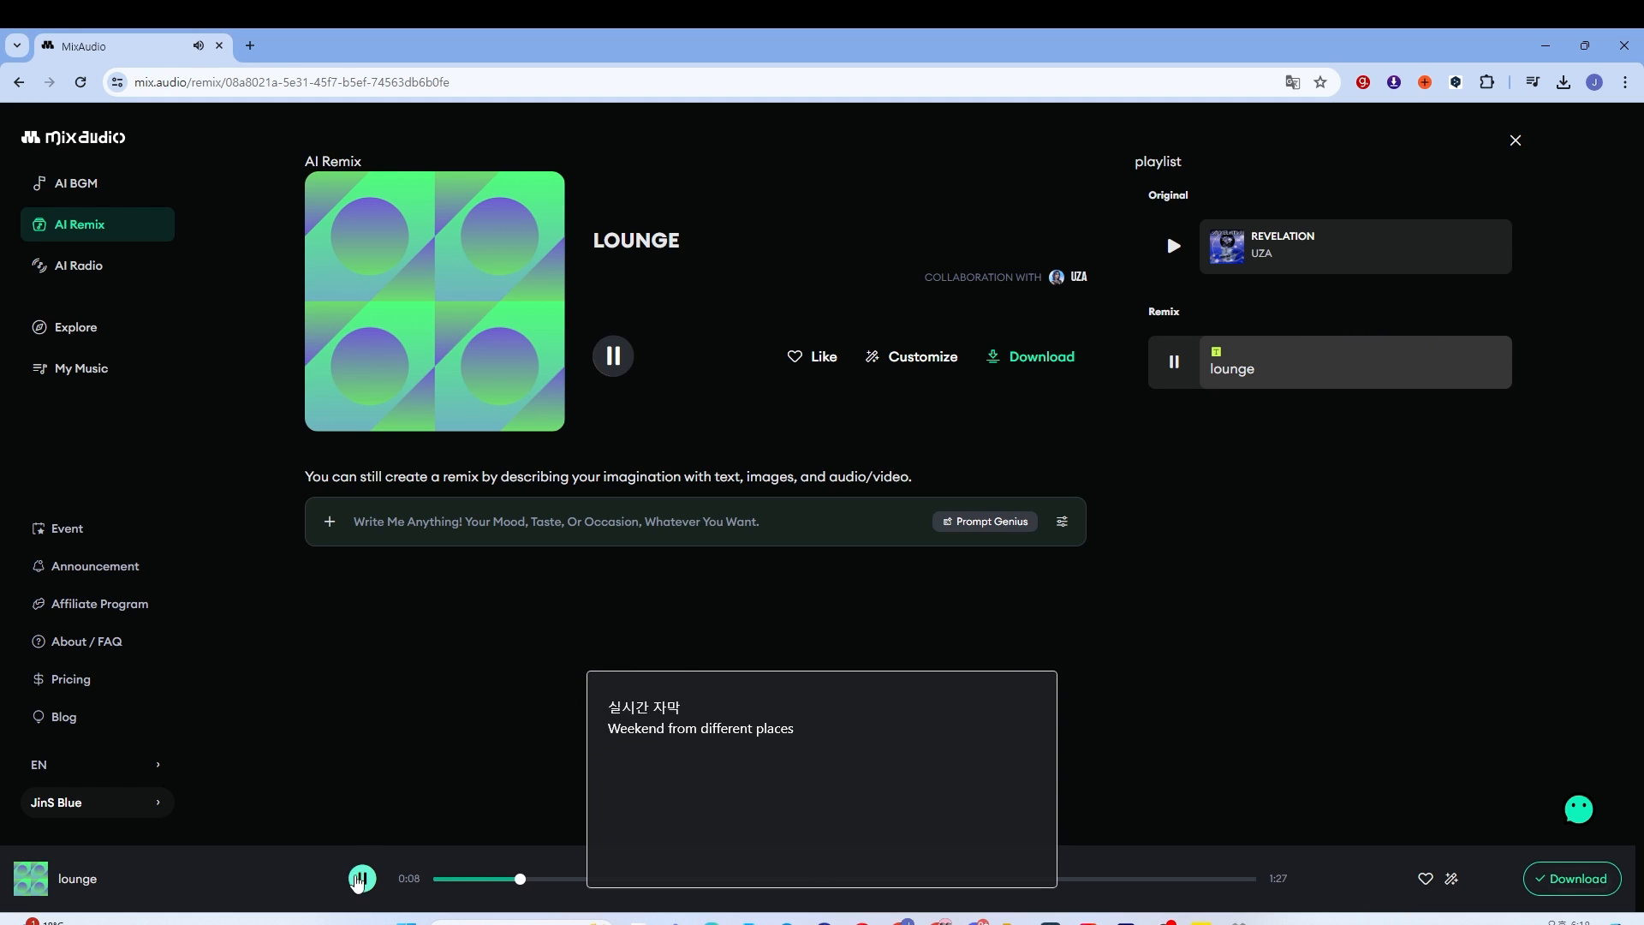
# - Pause the lounge remix and play UZA's original REVELATION for comparison, pausing it after a few seconds
pyautogui.click(358, 871)
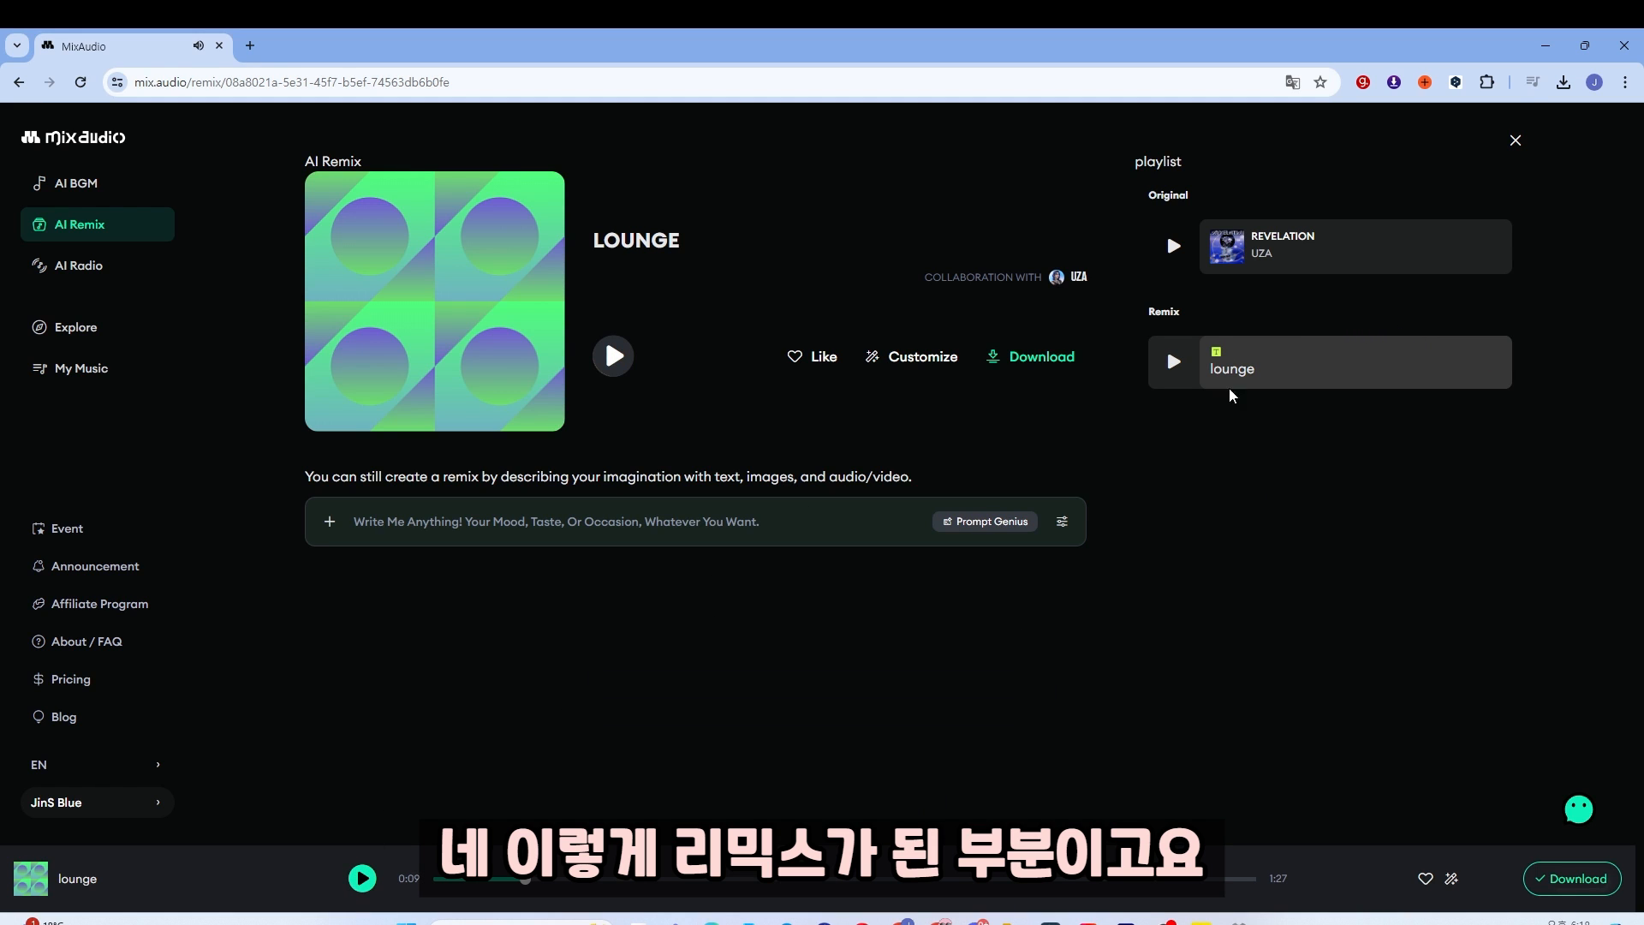
pyautogui.click(1174, 248)
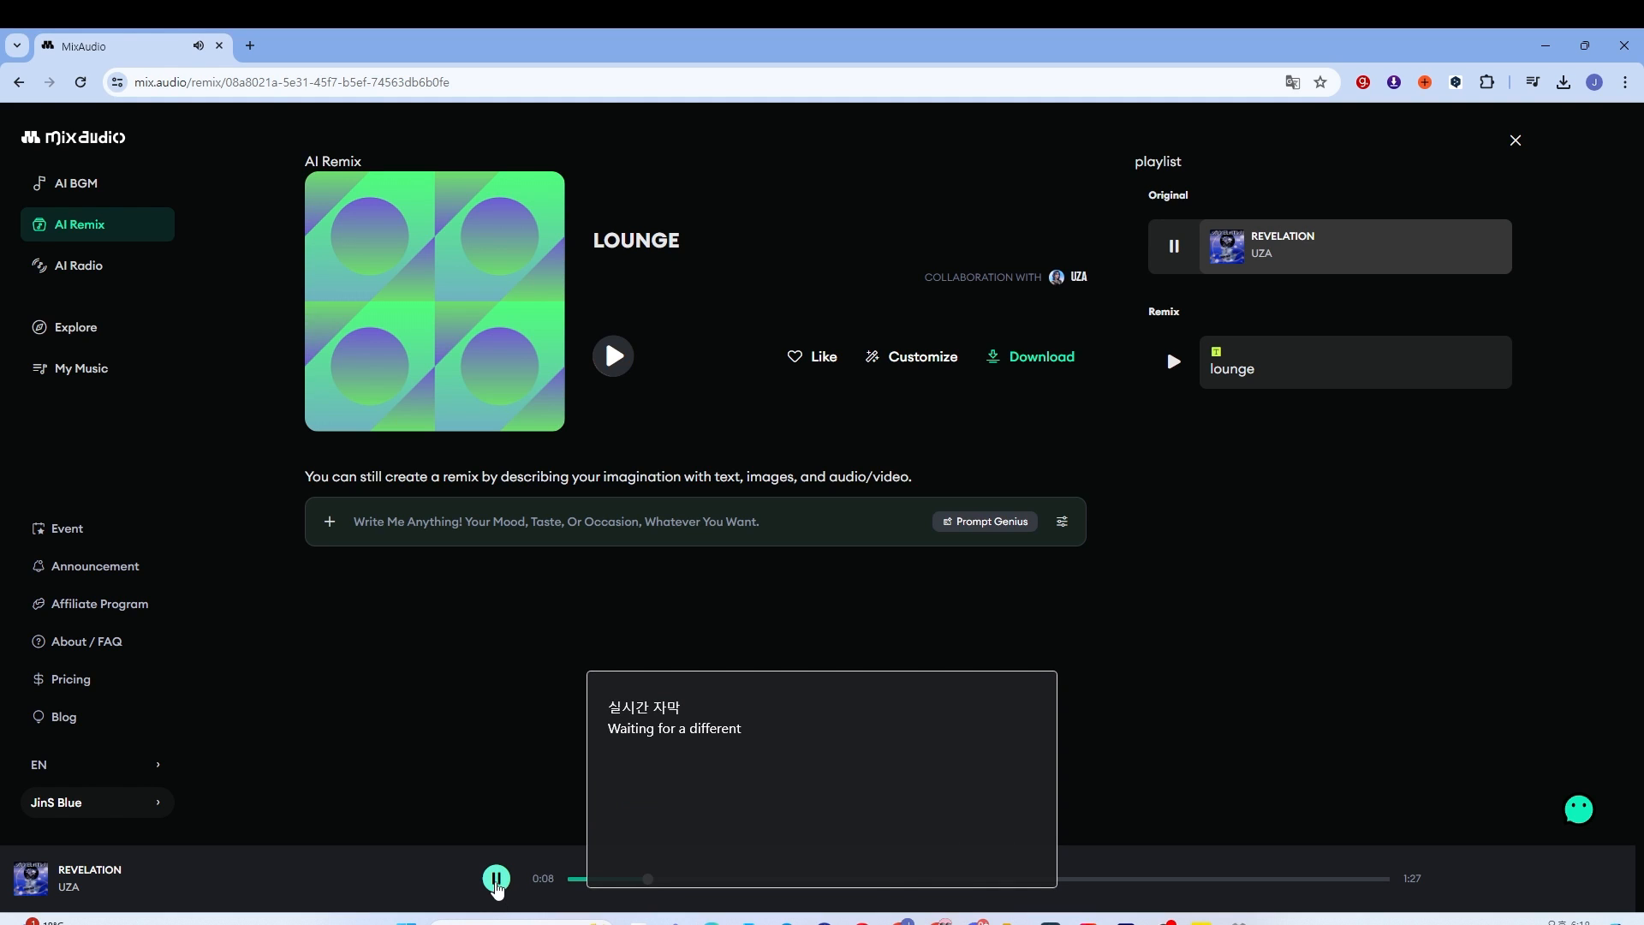
pyautogui.click(496, 878)
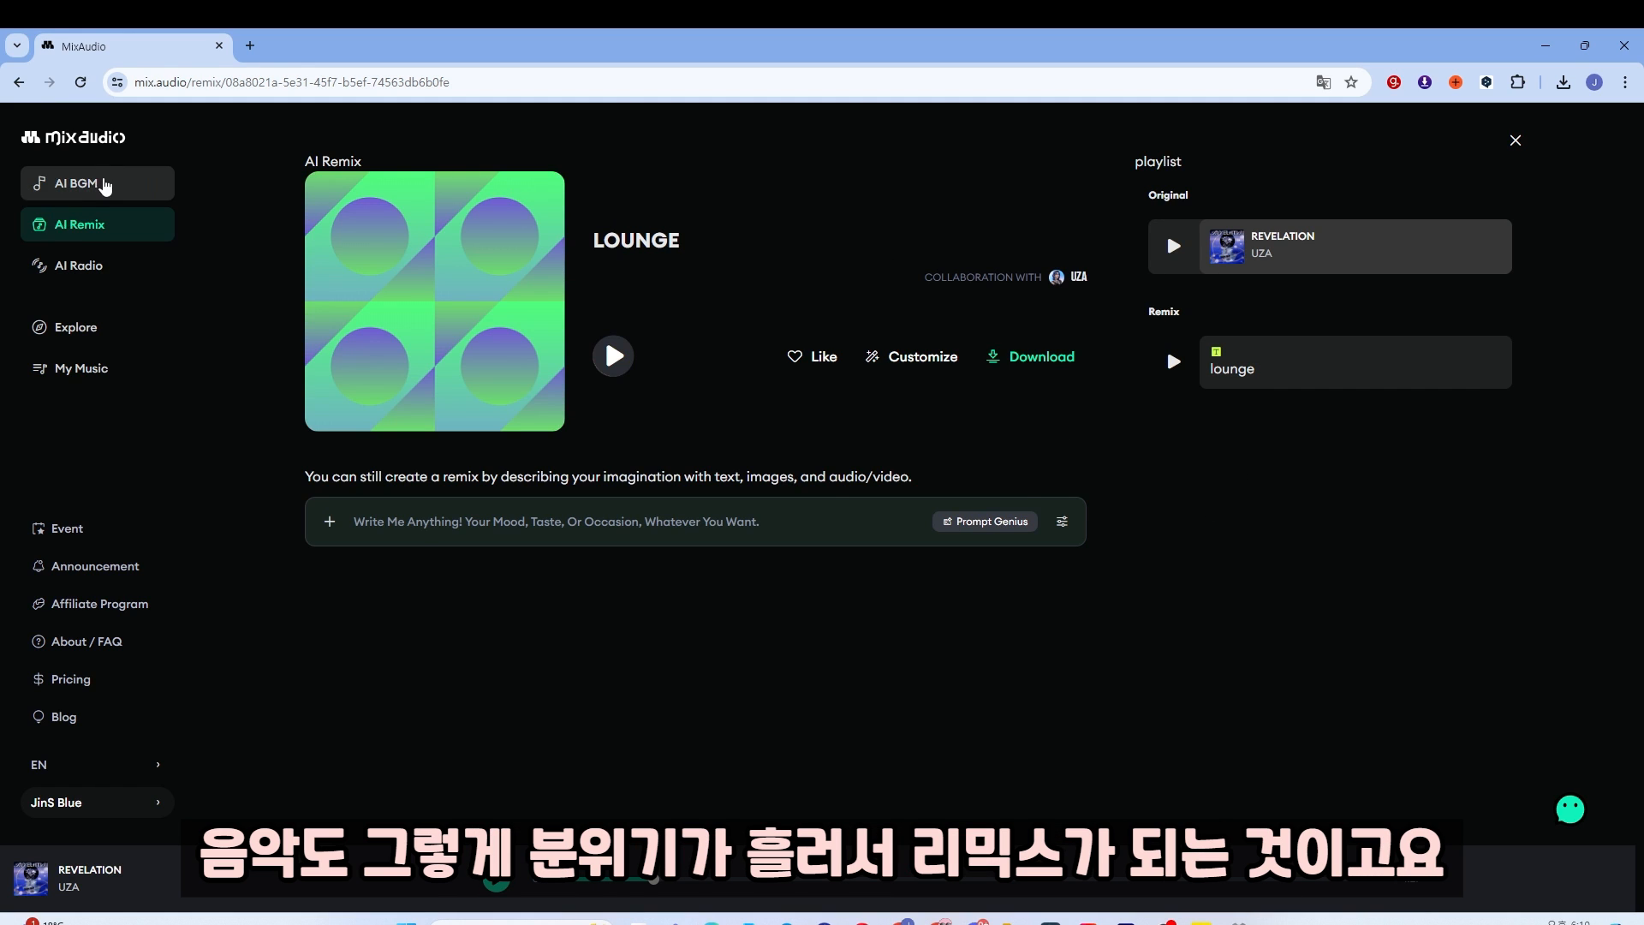
# - Return to the AI BGM page
pyautogui.click(107, 183)
pyautogui.click(970, 569)
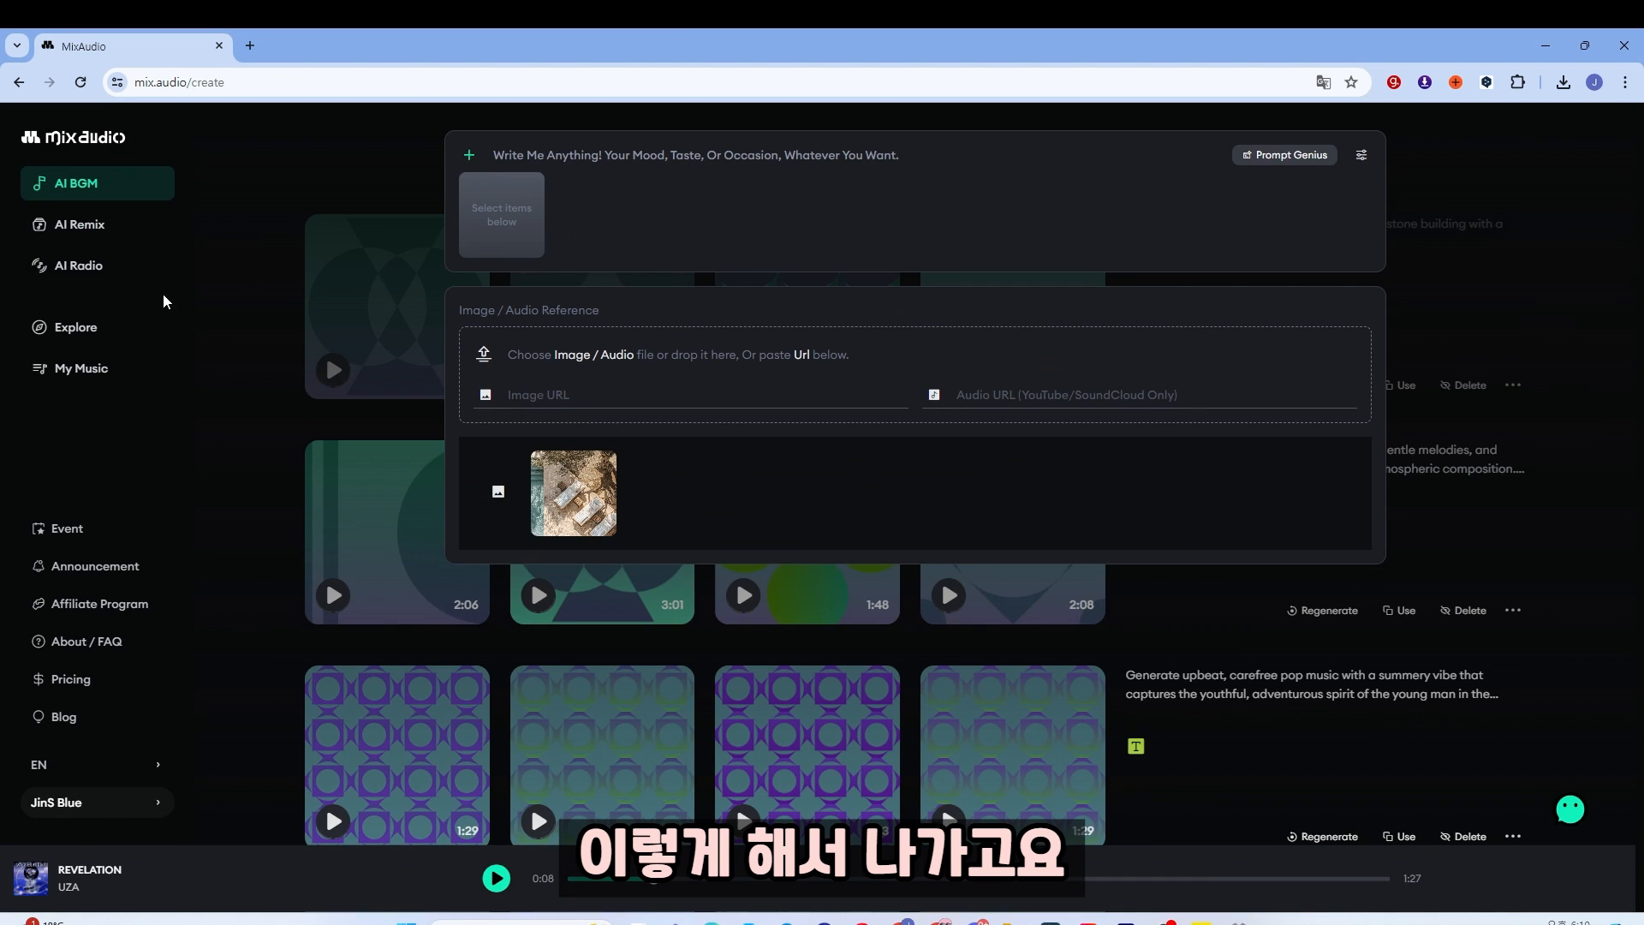
# - Switch the site language to Korean and reopen the AI Remix page
pyautogui.click(119, 765)
pyautogui.click(220, 763)
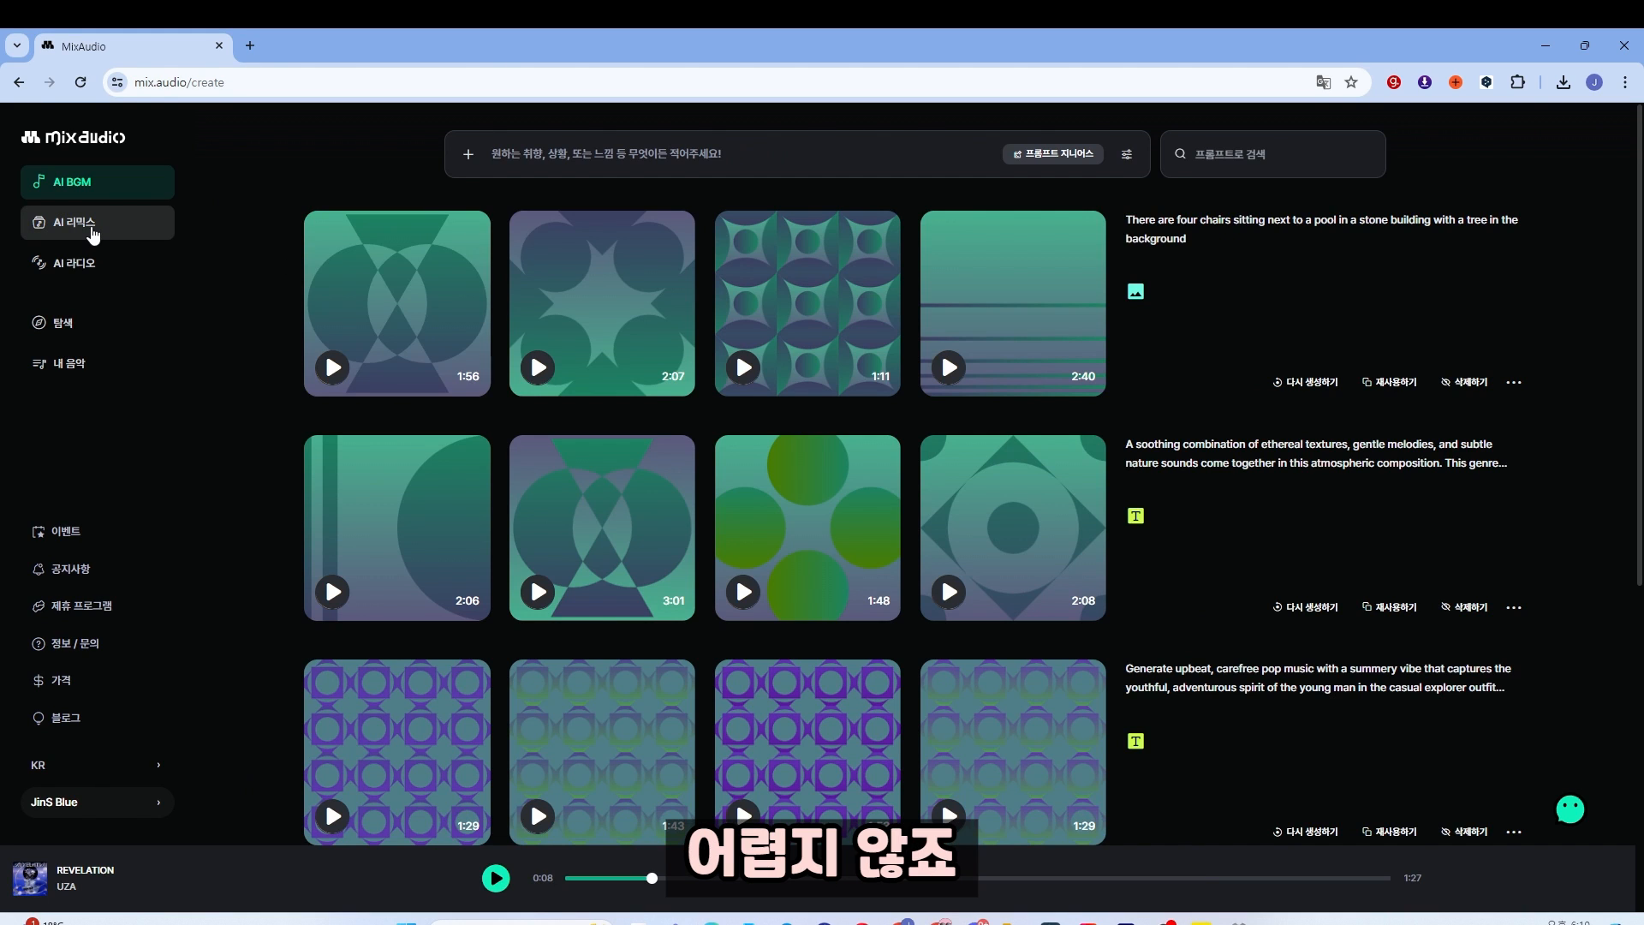
pyautogui.click(90, 226)
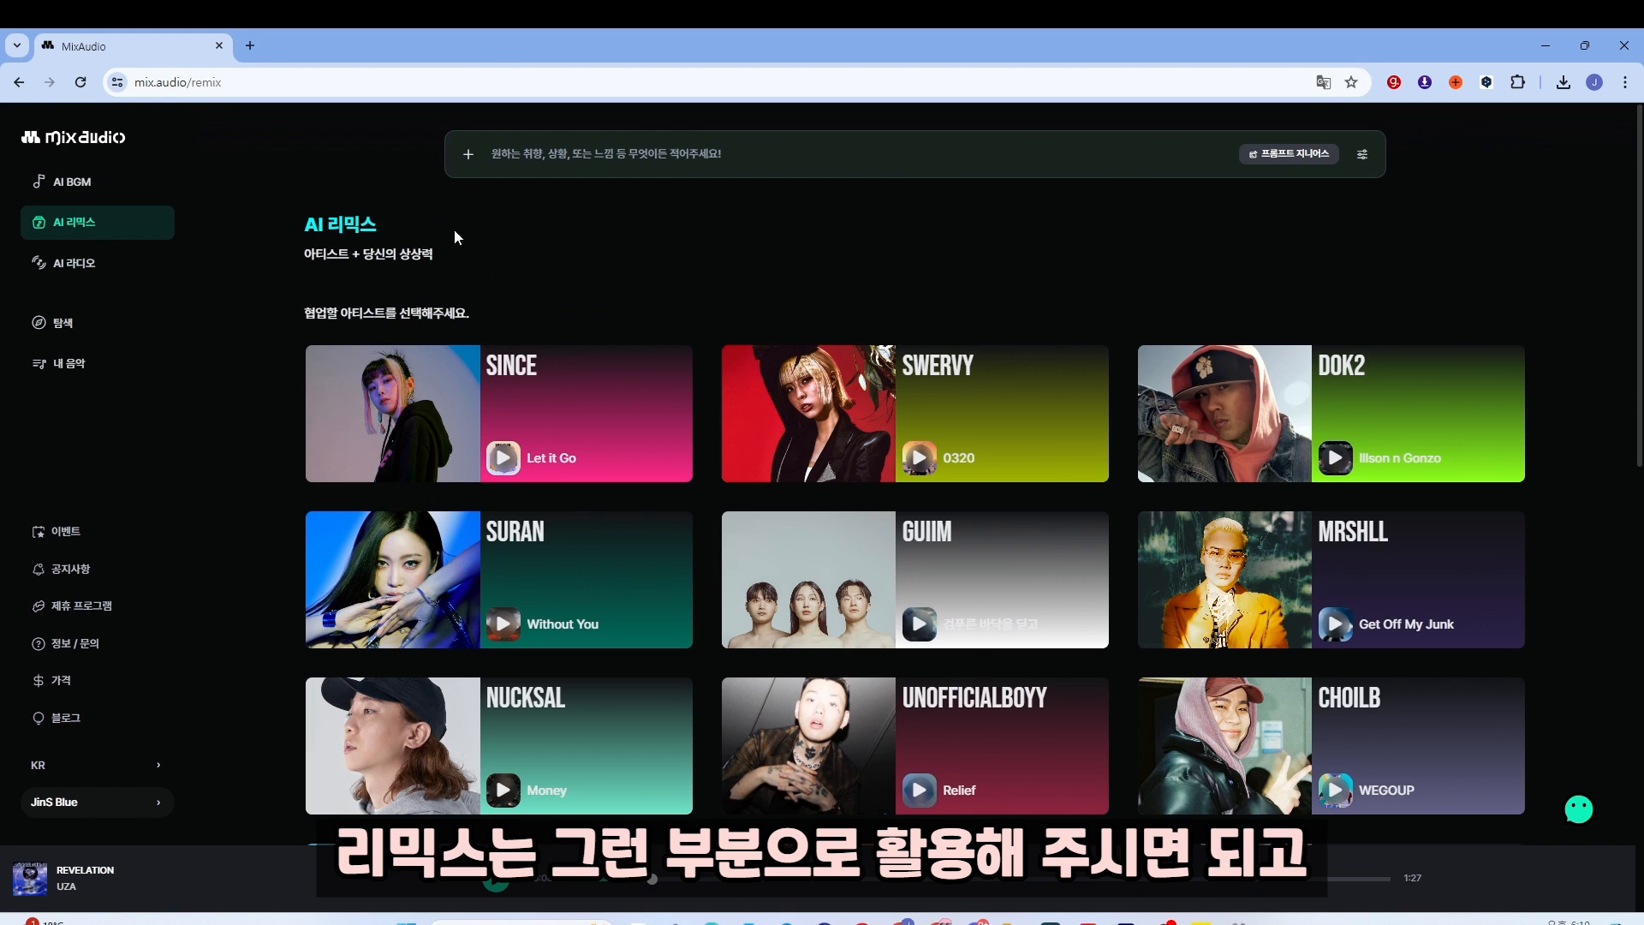
# - Browse the AI Radio categories and open the misty forest station "안개 숲 속 산책"
pyautogui.click(92, 267)
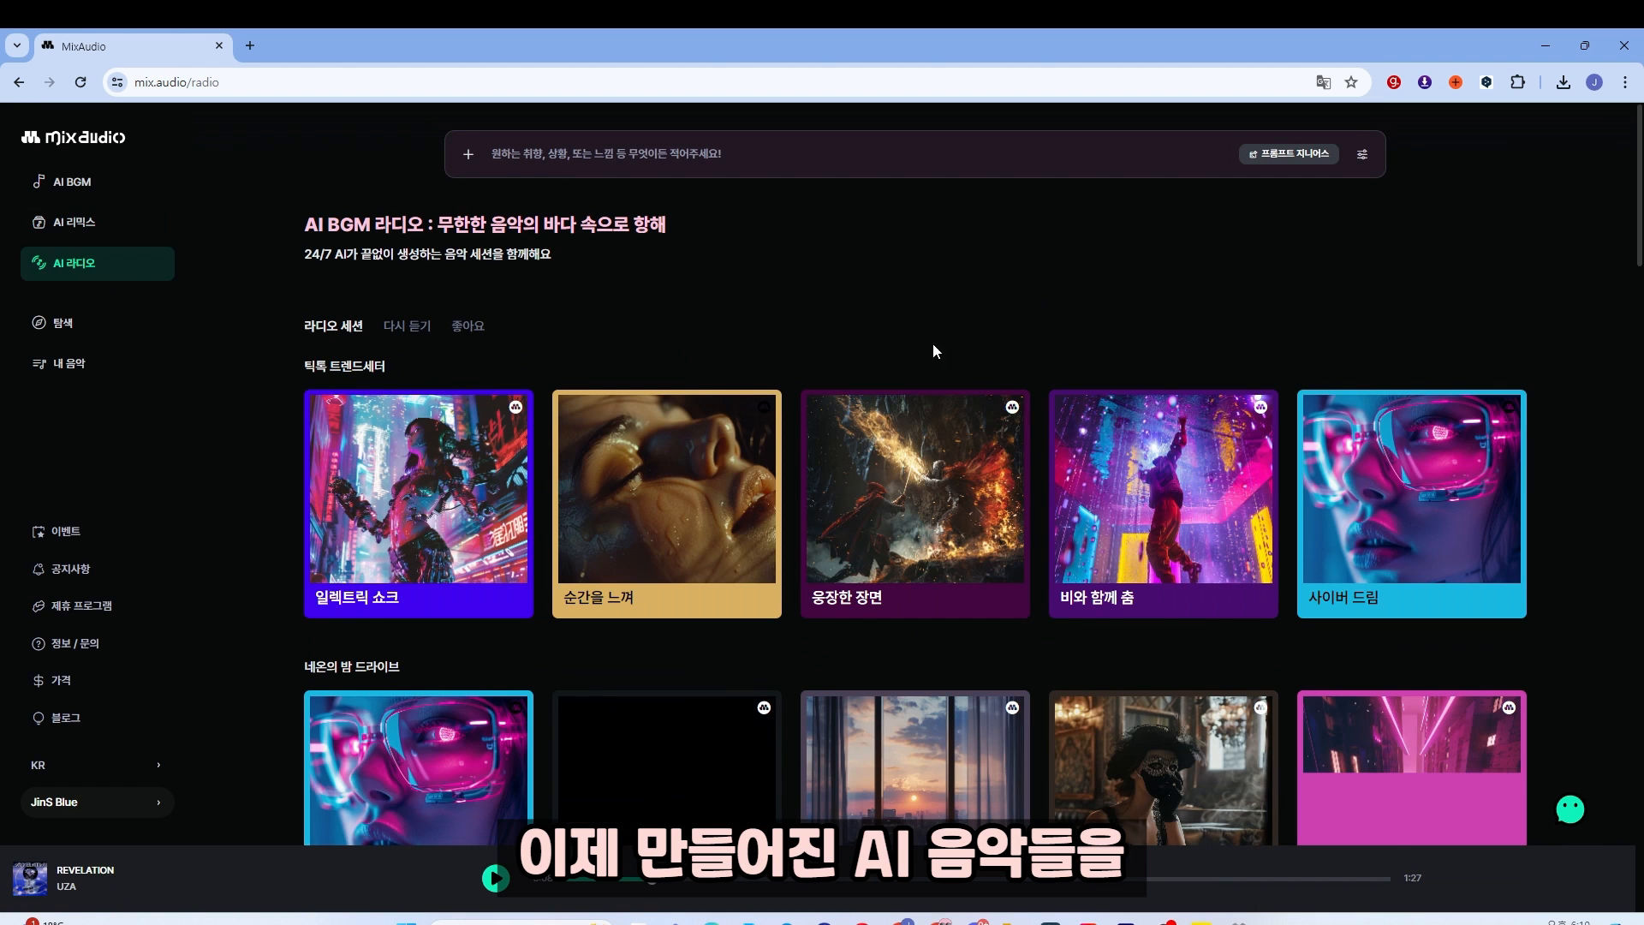
pyautogui.scroll(-5, 828, 367)
pyautogui.scroll(-5, 805, 527)
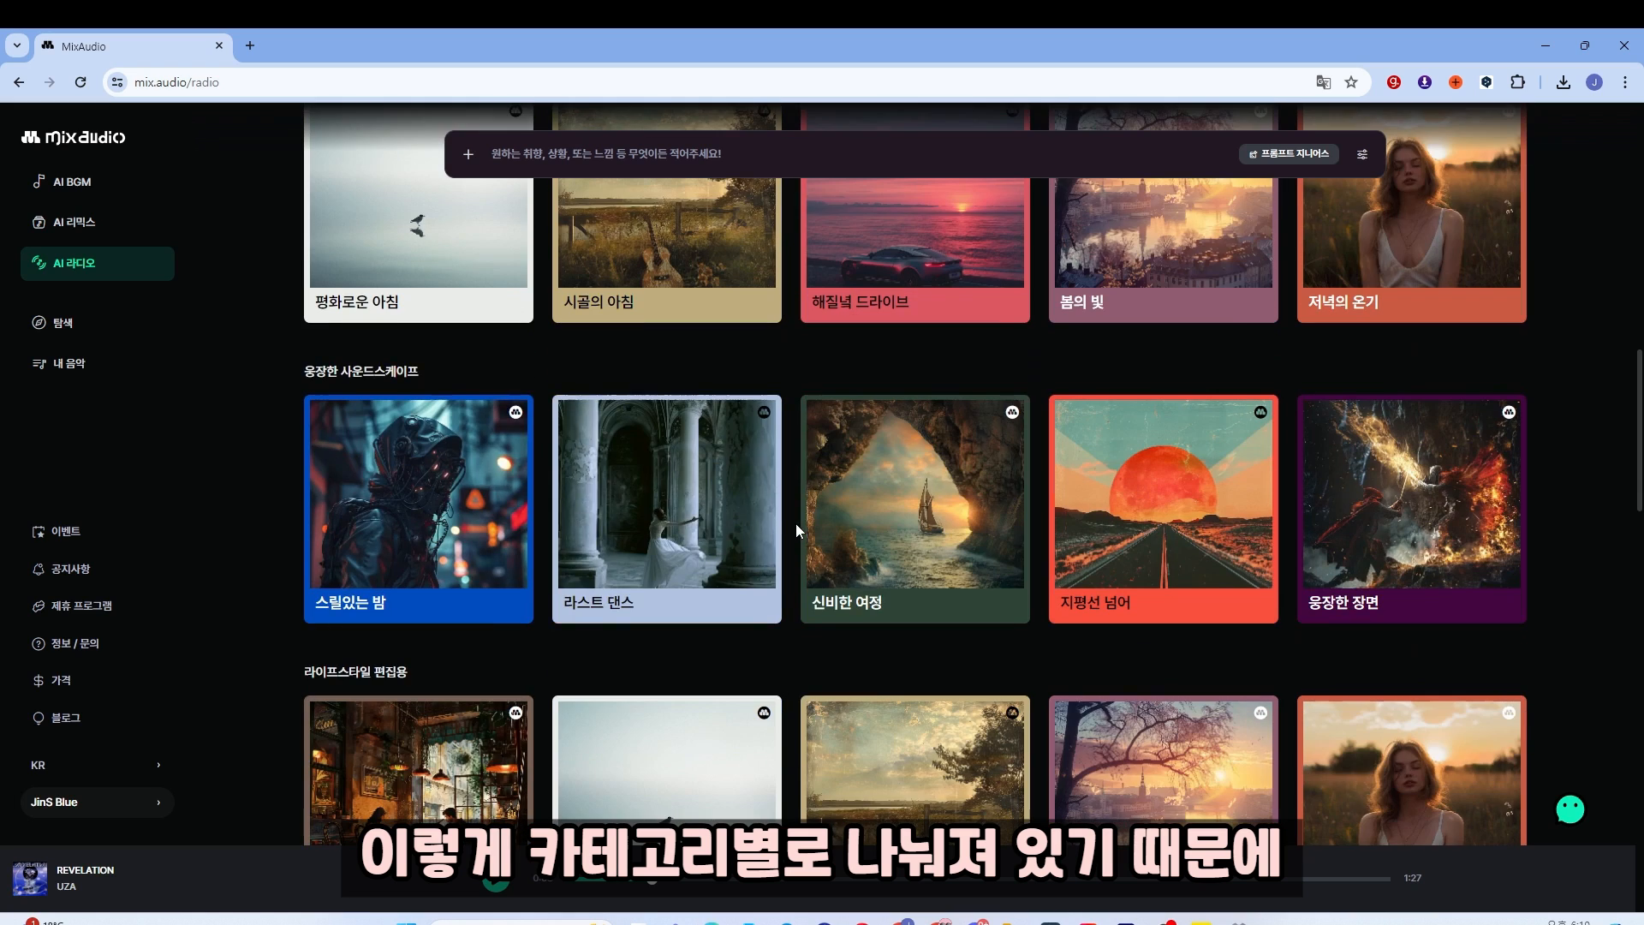
pyautogui.scroll(-7, 788, 535)
pyautogui.scroll(-8, 770, 599)
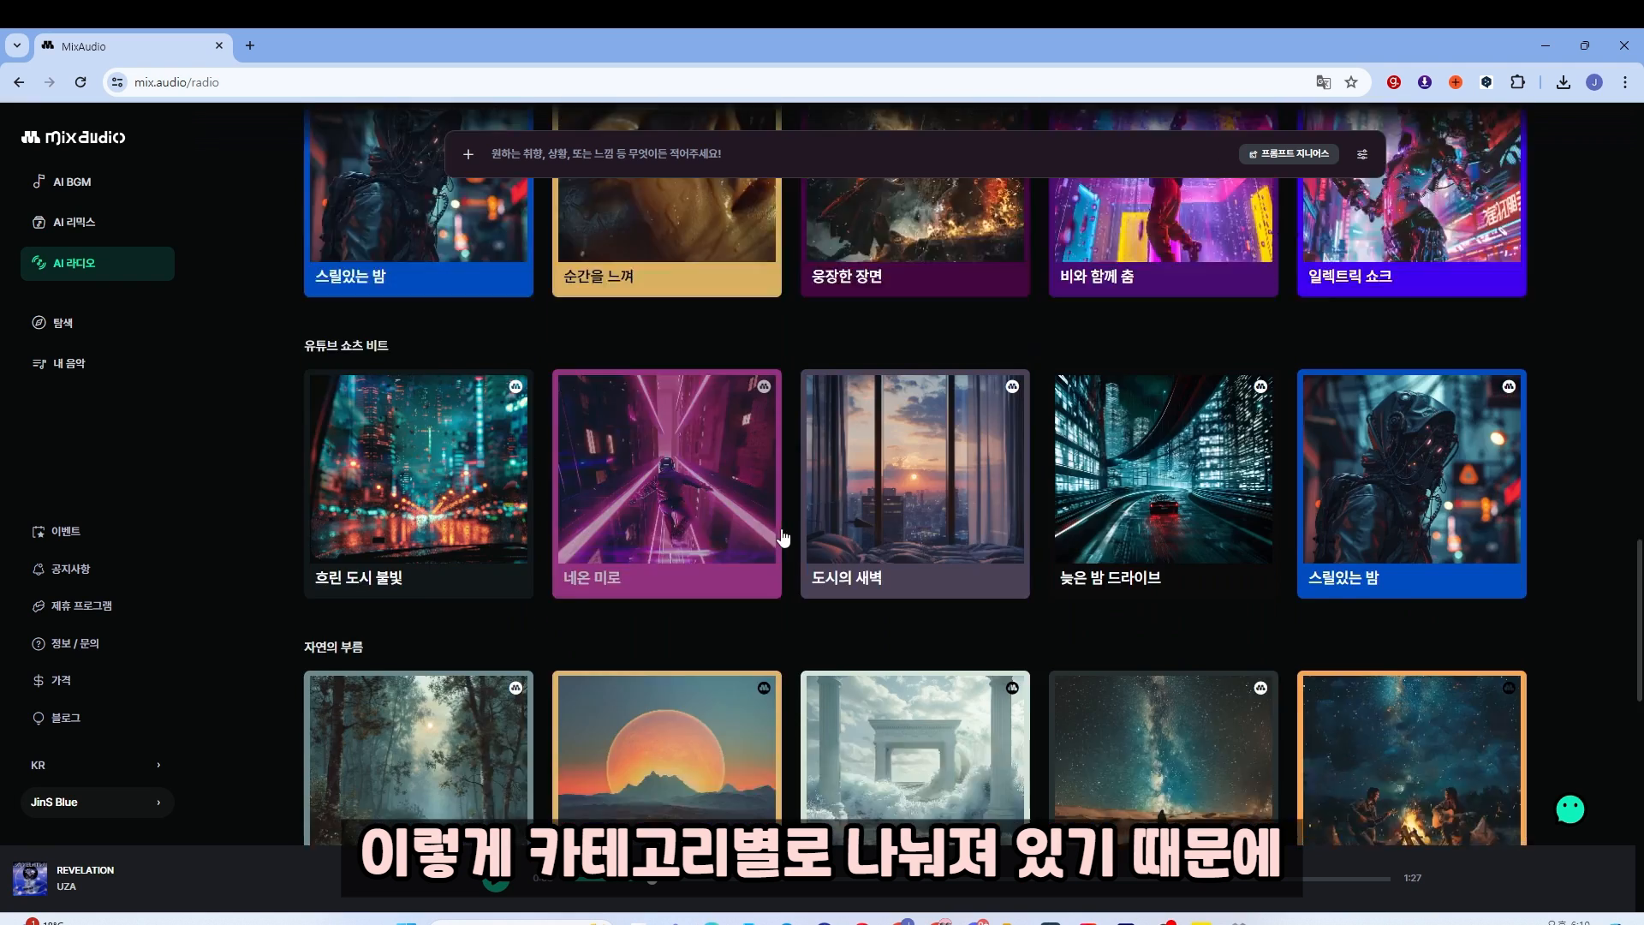
pyautogui.scroll(4, 748, 692)
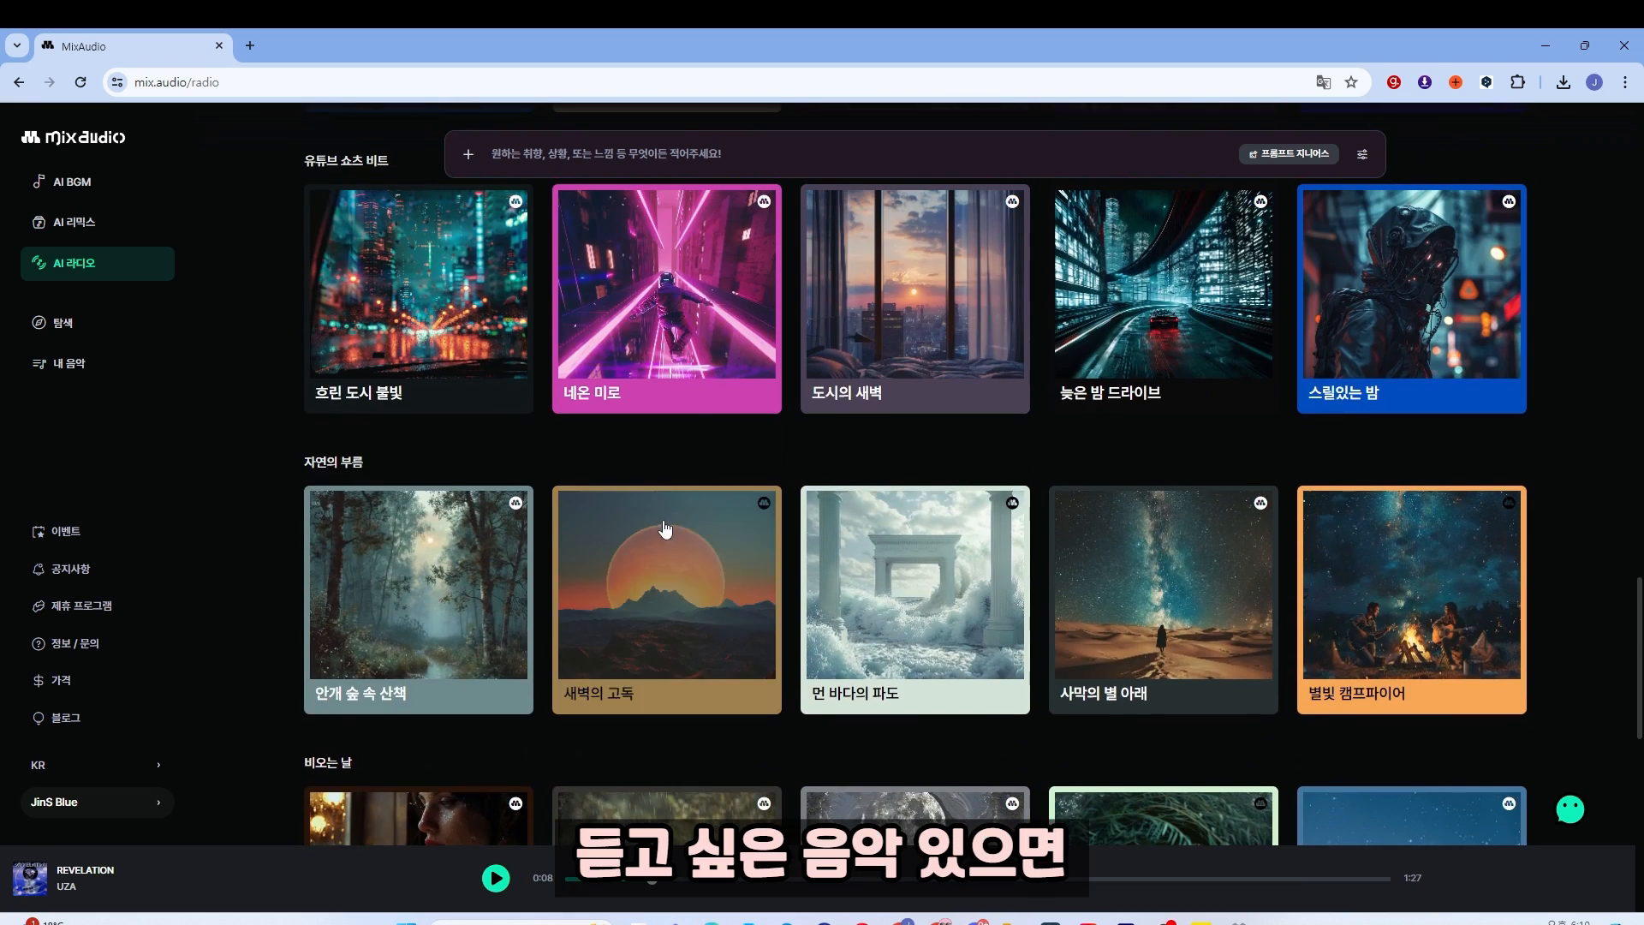
pyautogui.click(997, 601)
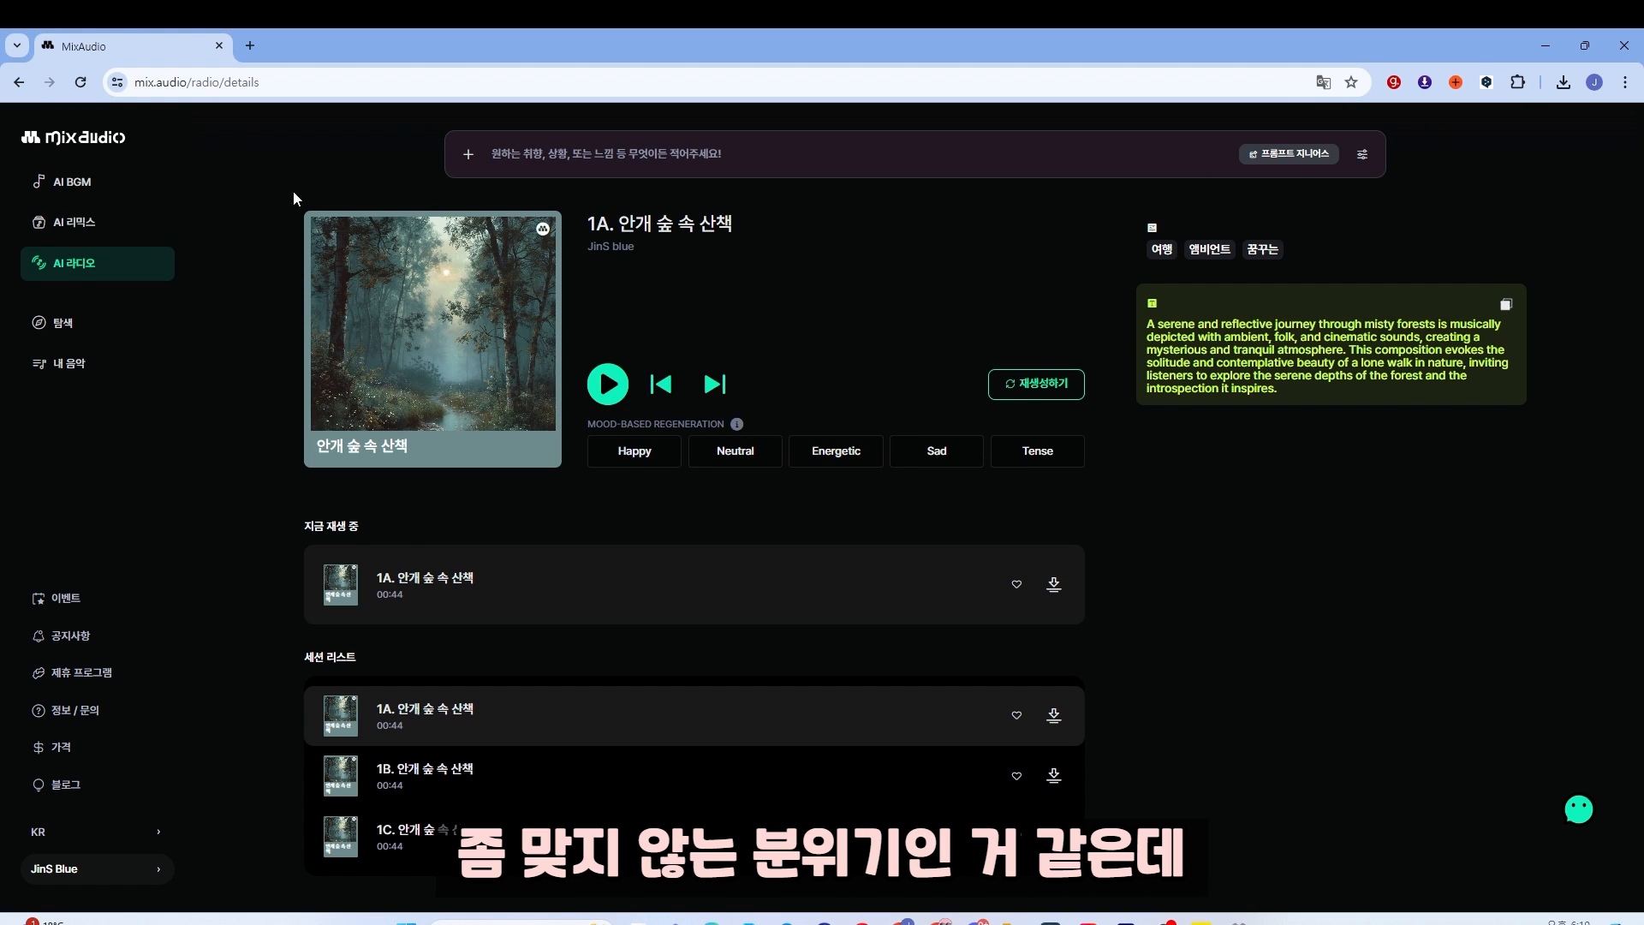
# - End the AI Radio session and return to the AI BGM page
pyautogui.click(110, 189)
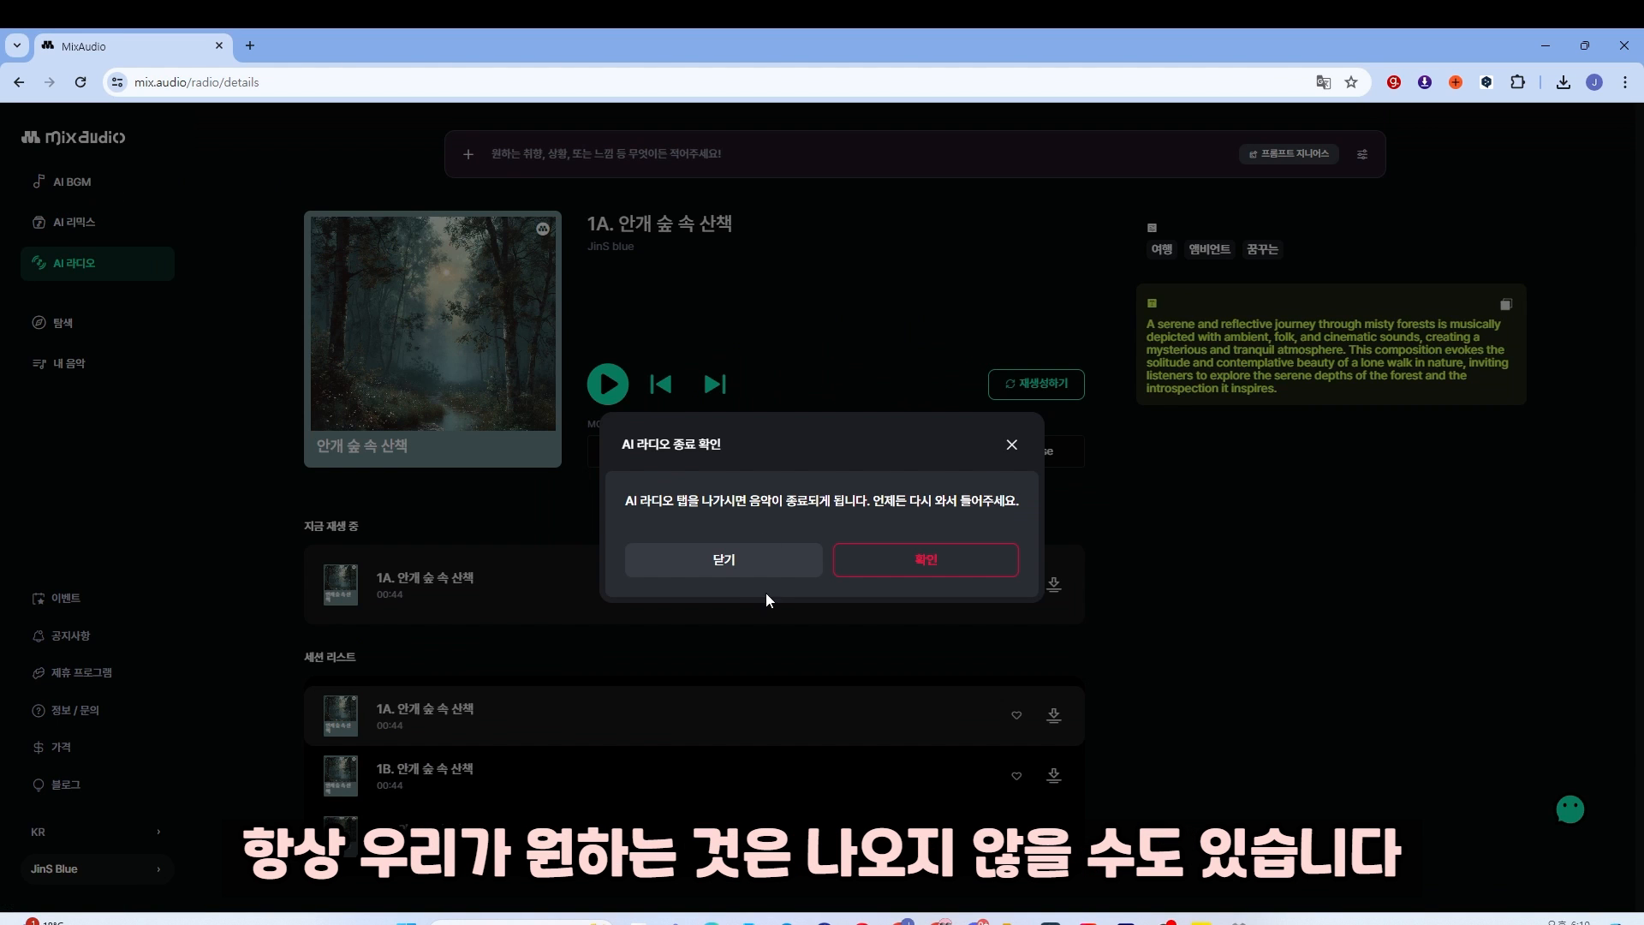
pyautogui.click(925, 562)
pyautogui.click(375, 180)
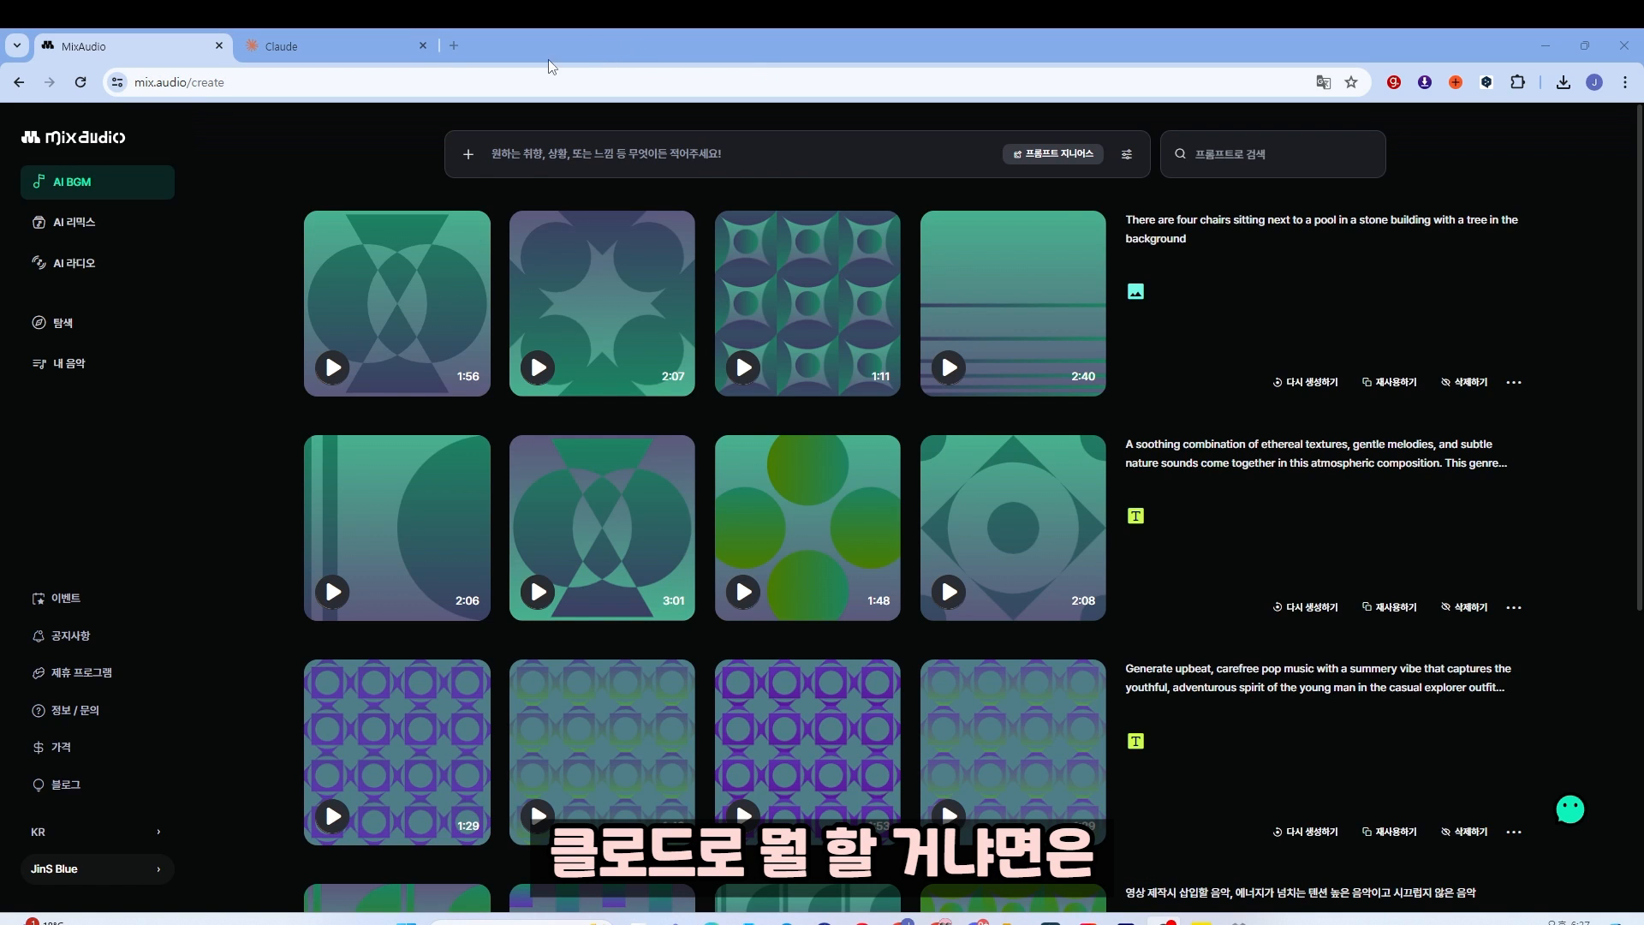
# - Switch to Claude, attach the four astronaut images and ask in Korean for an English image-generation prompt for each, for matching background music
pyautogui.click(384, 48)
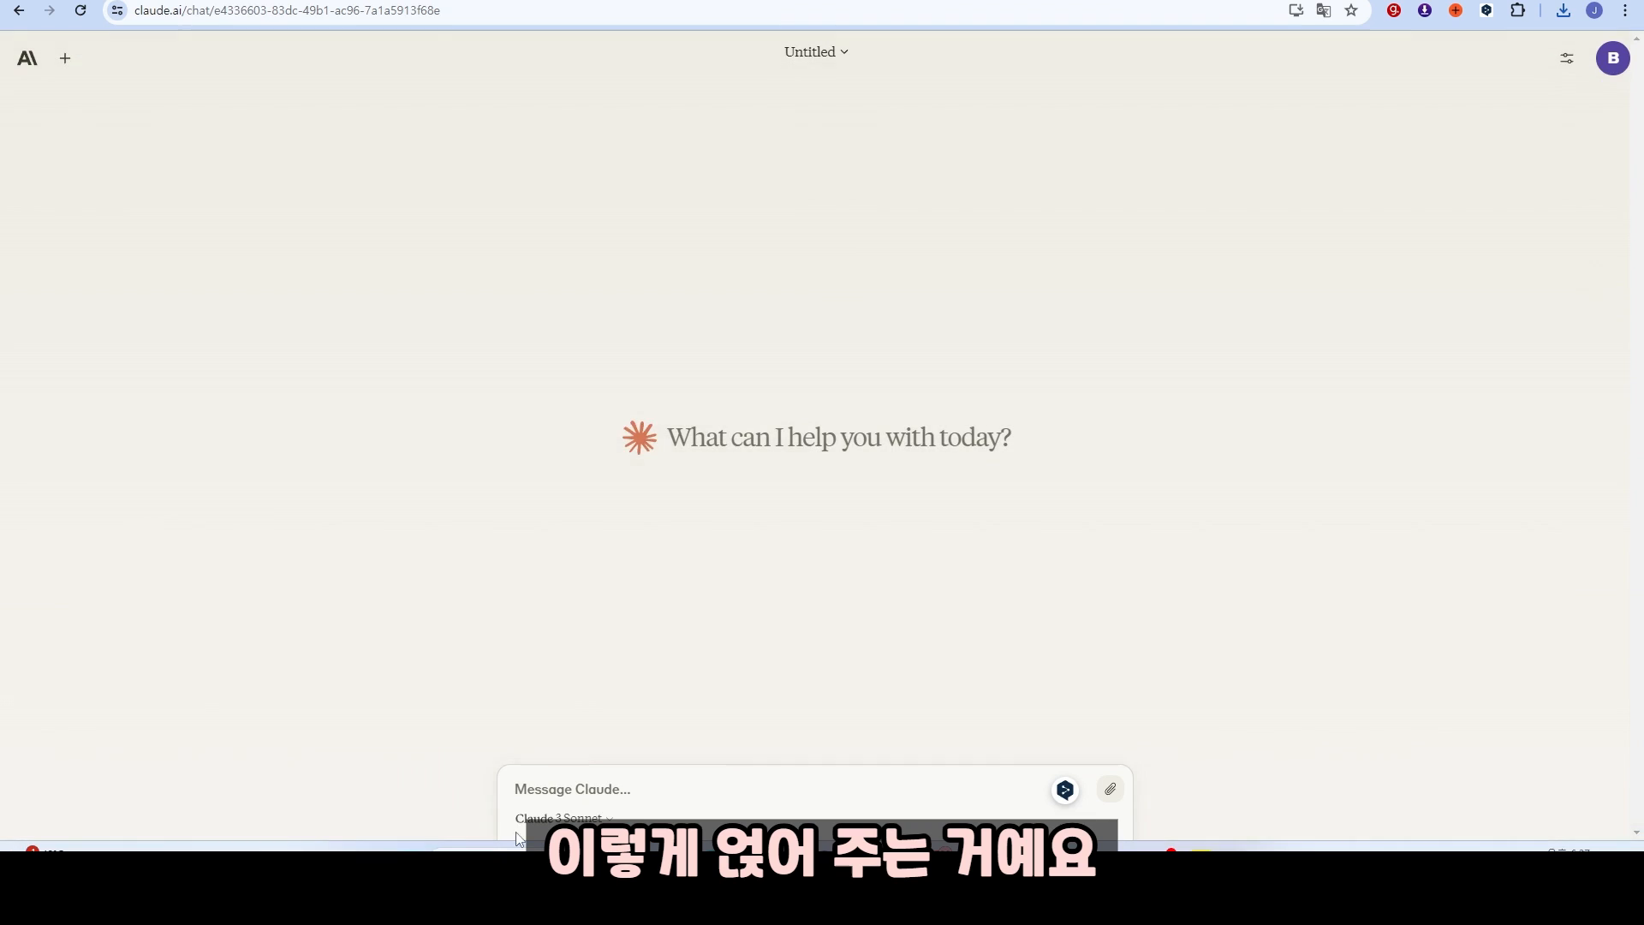
pyautogui.moveTo(599, 847); pyautogui.dragTo(712, 806)
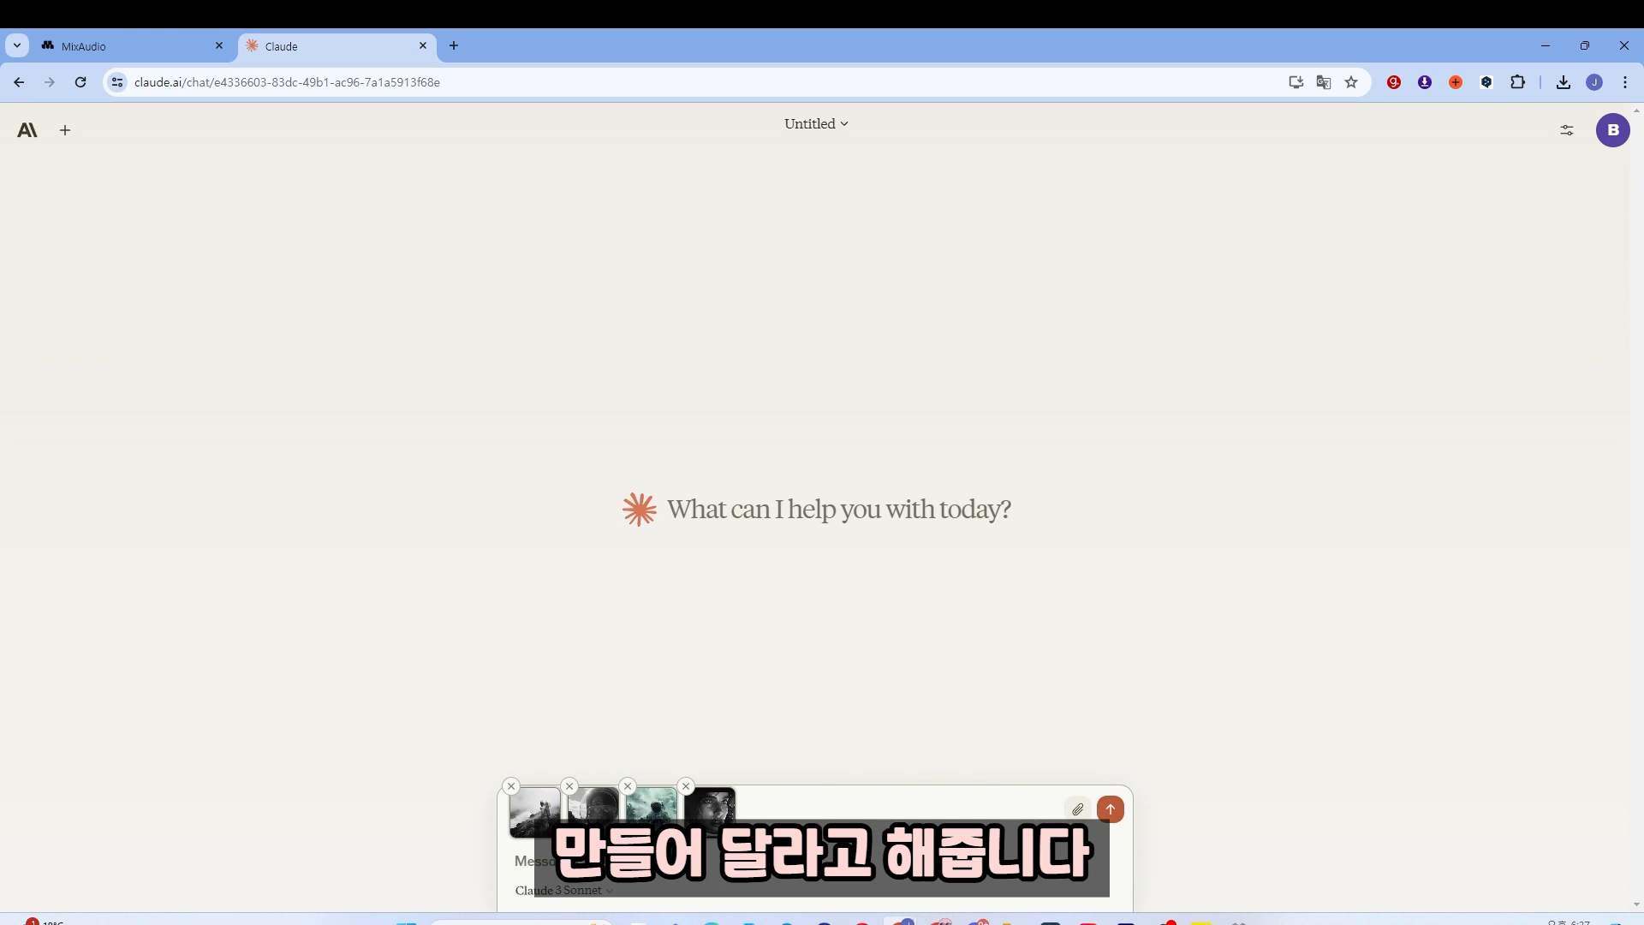
pyautogui.write('자 위에 4개의 그림이 있는데 이 그림을 활용해서 어울리는 배경음악을 만들거야. 각각')
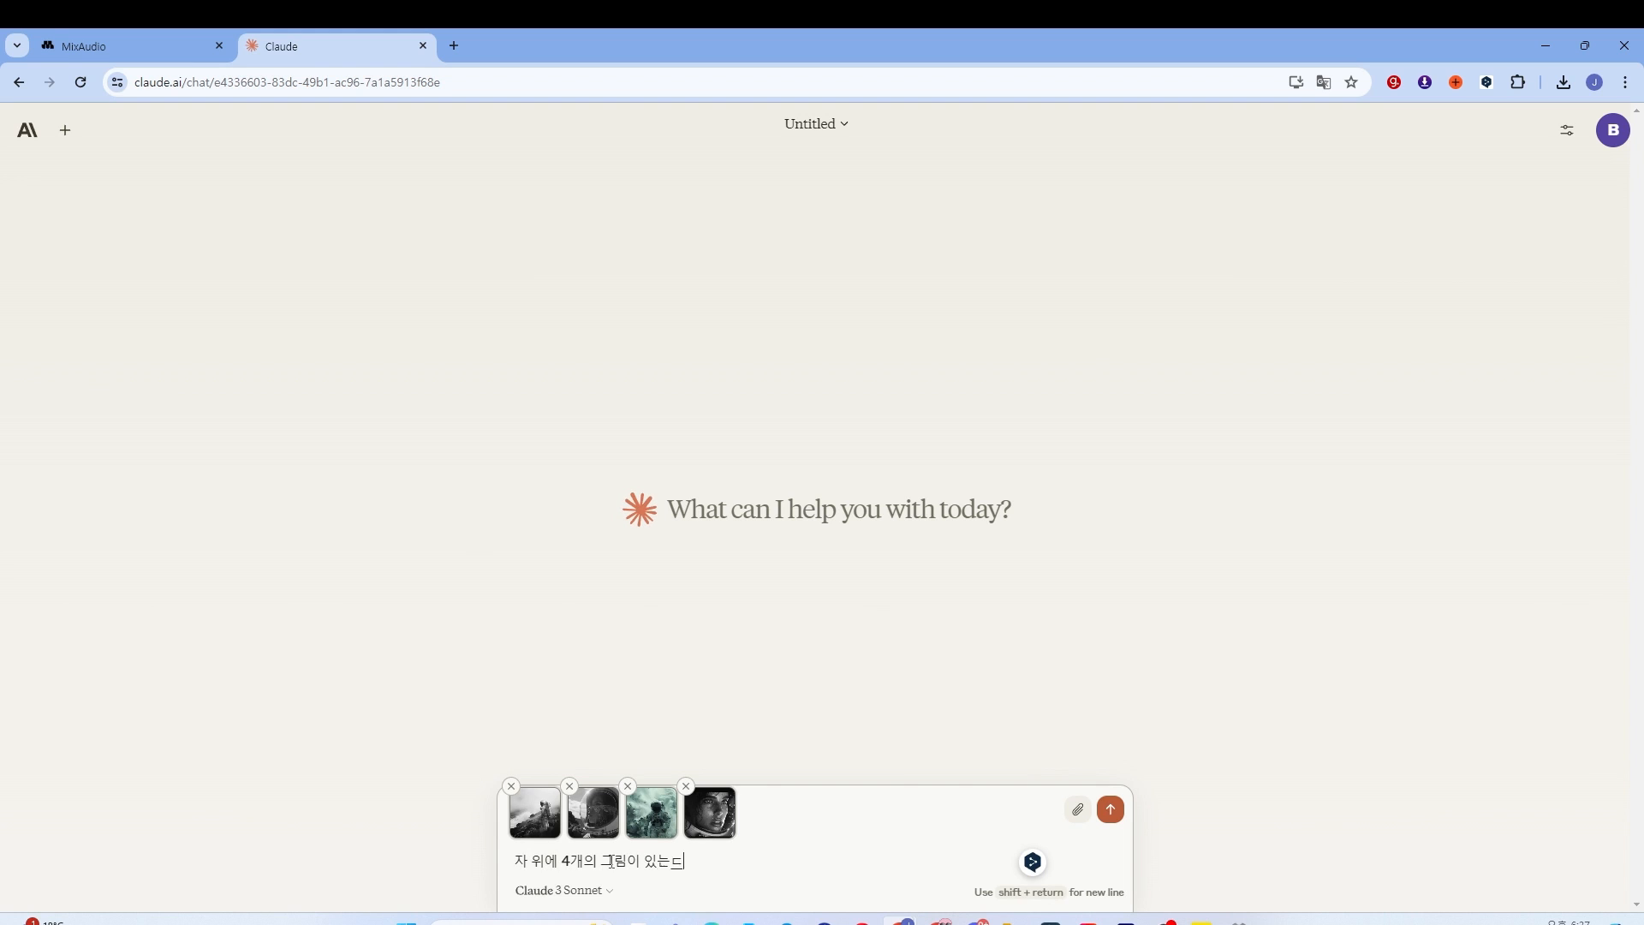
pyautogui.write('의 그림에 해당되는 그림 생성 프롬프트를 영어로 만들에')
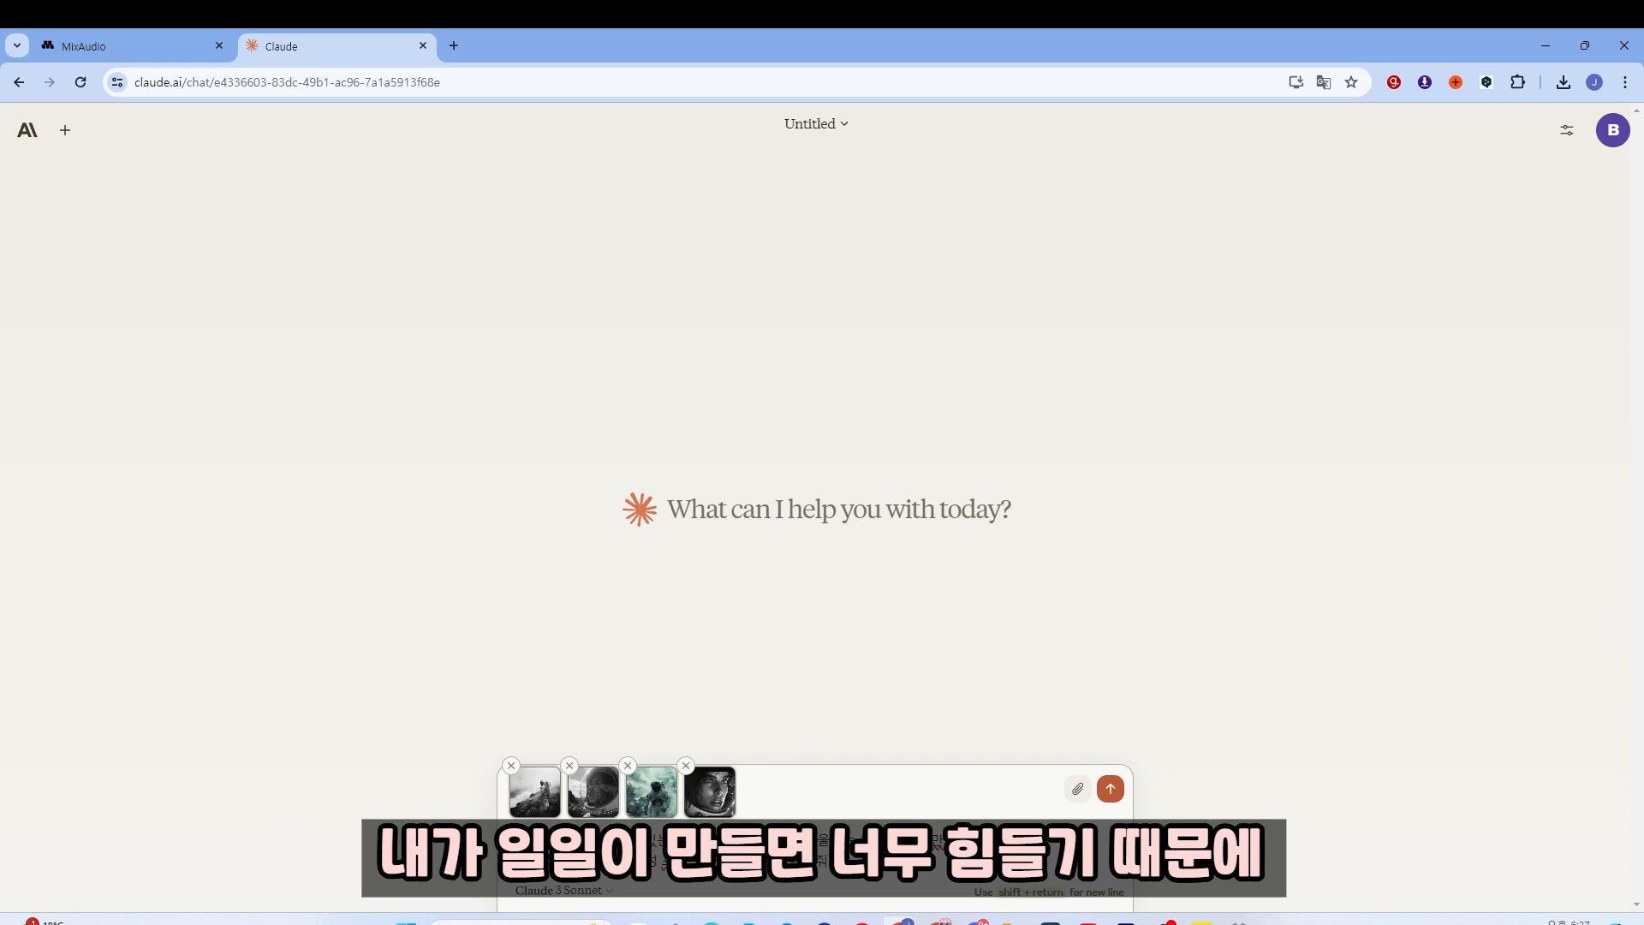
pyautogui.press('Return')
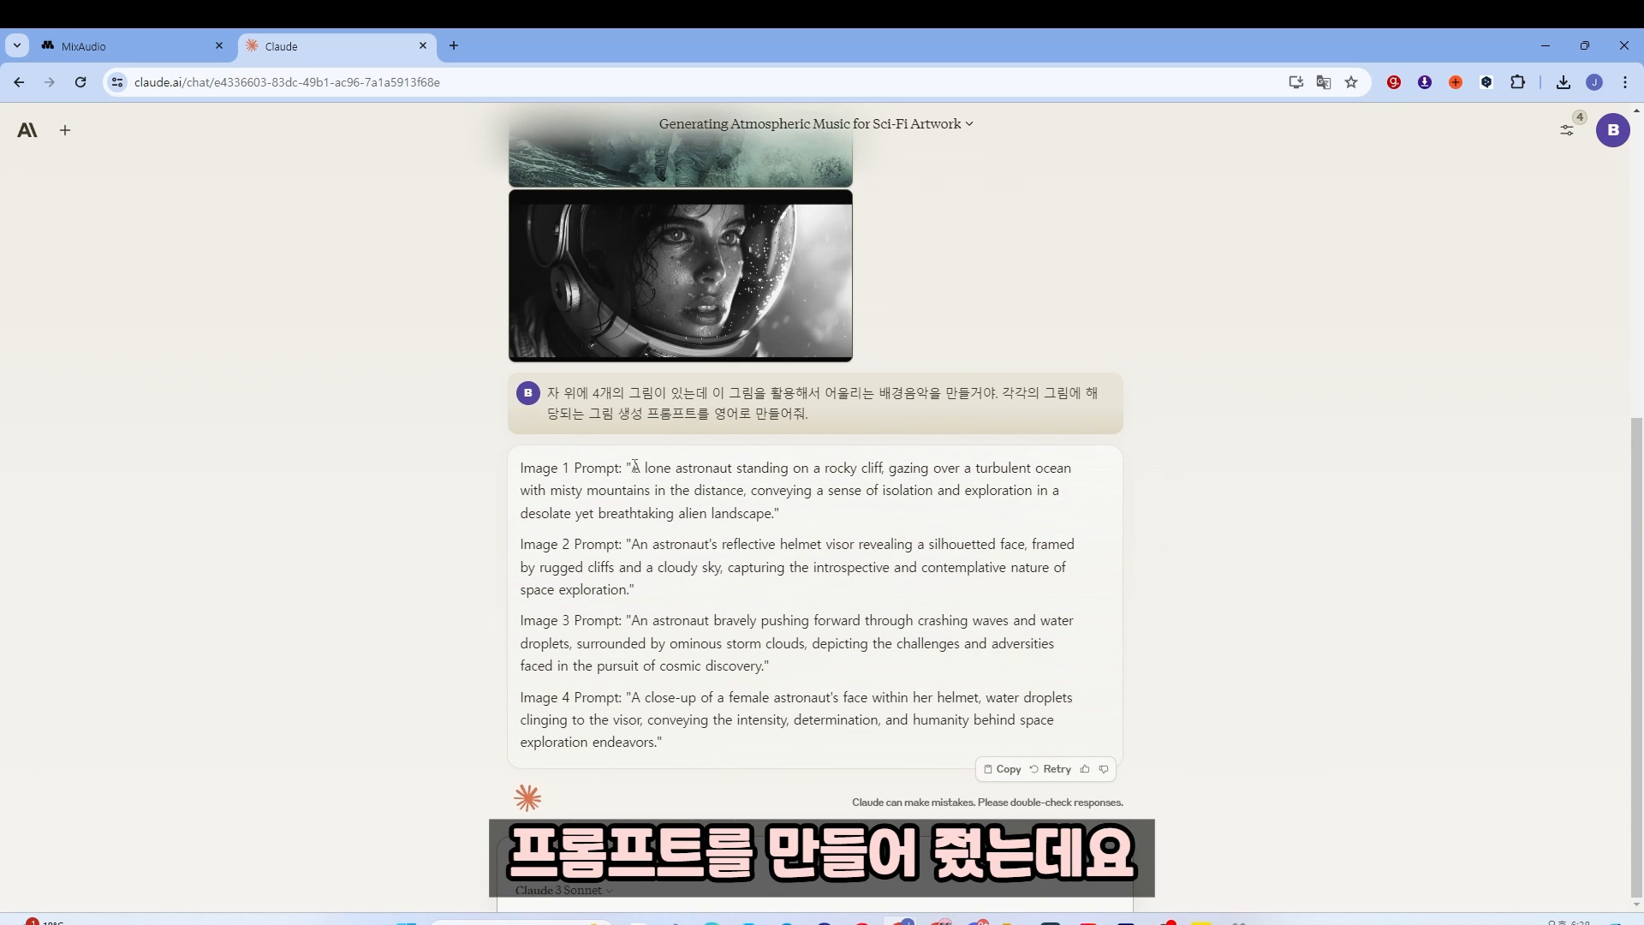
# - Copy the text of Claude's Image 1 Prompt and paste it into MixAudio's AI BGM prompt
pyautogui.moveTo(633, 468); pyautogui.dragTo(774, 513)
pyautogui.hotkey('ctrl', 'c')
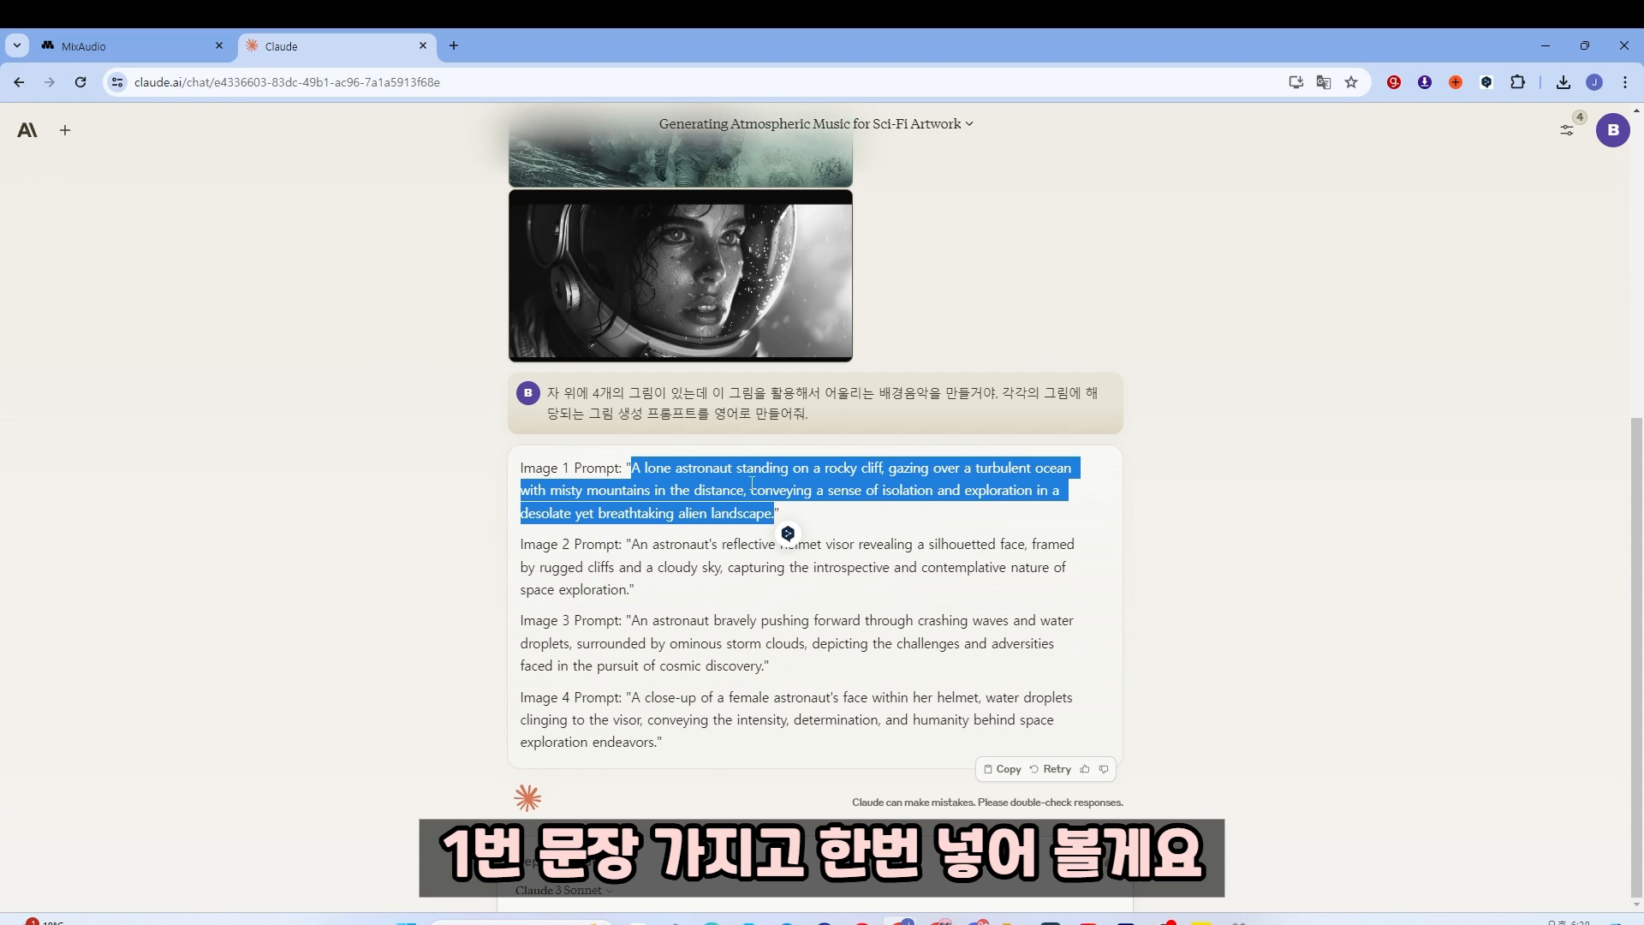
pyautogui.click(142, 48)
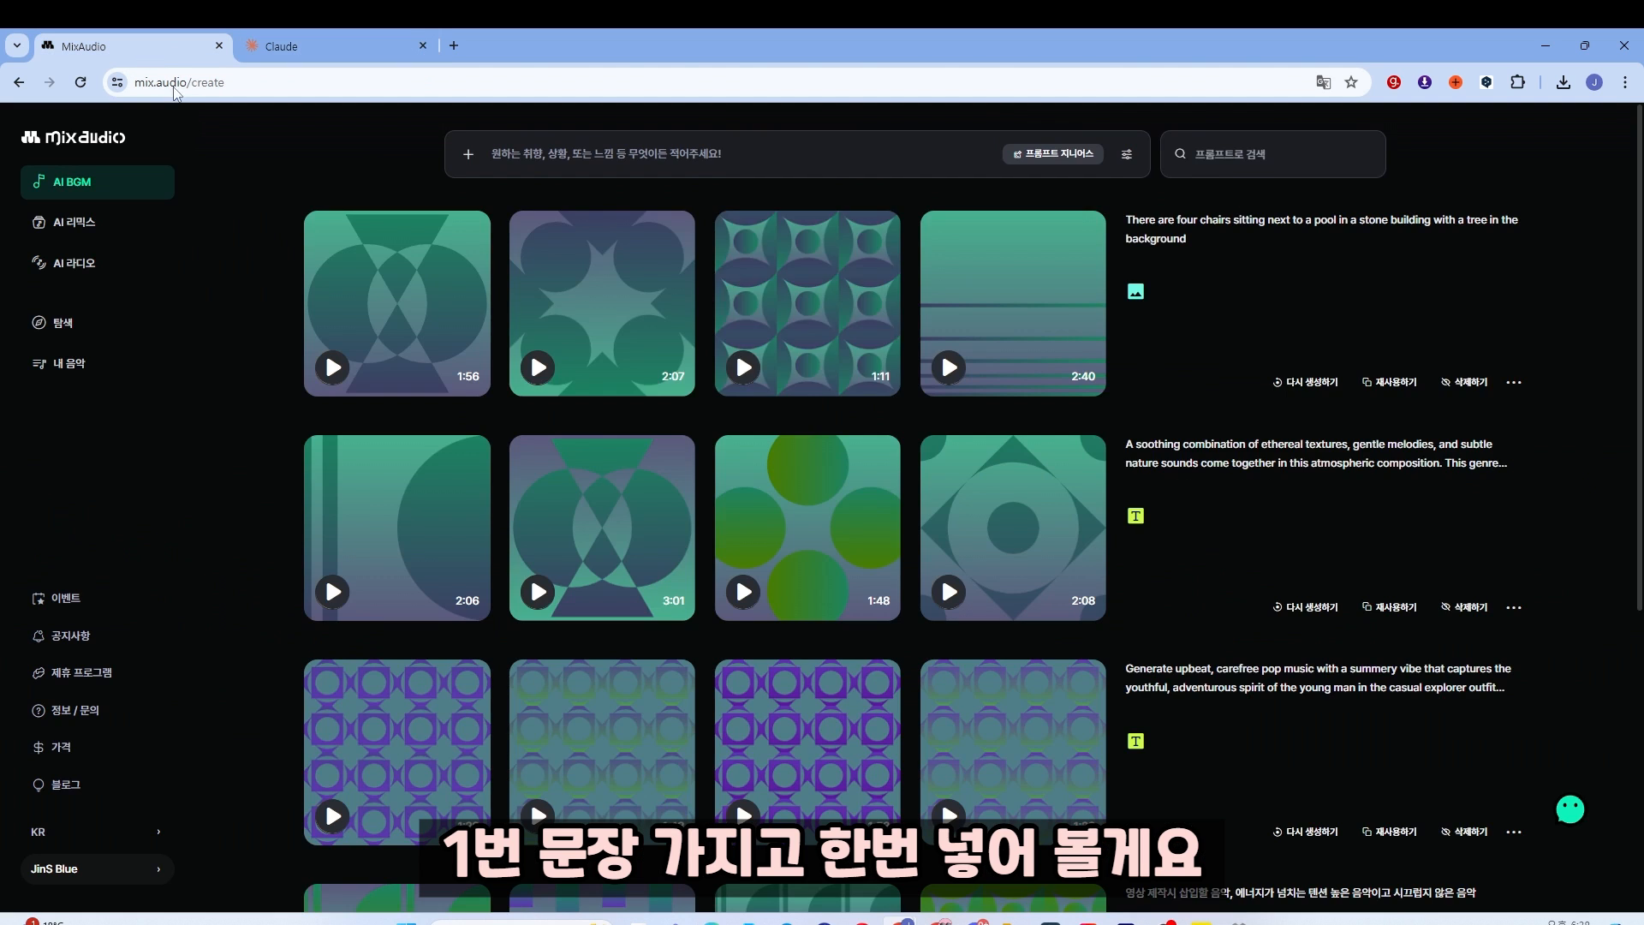
pyautogui.click(576, 152)
pyautogui.hotkey('ctrl', 'v')
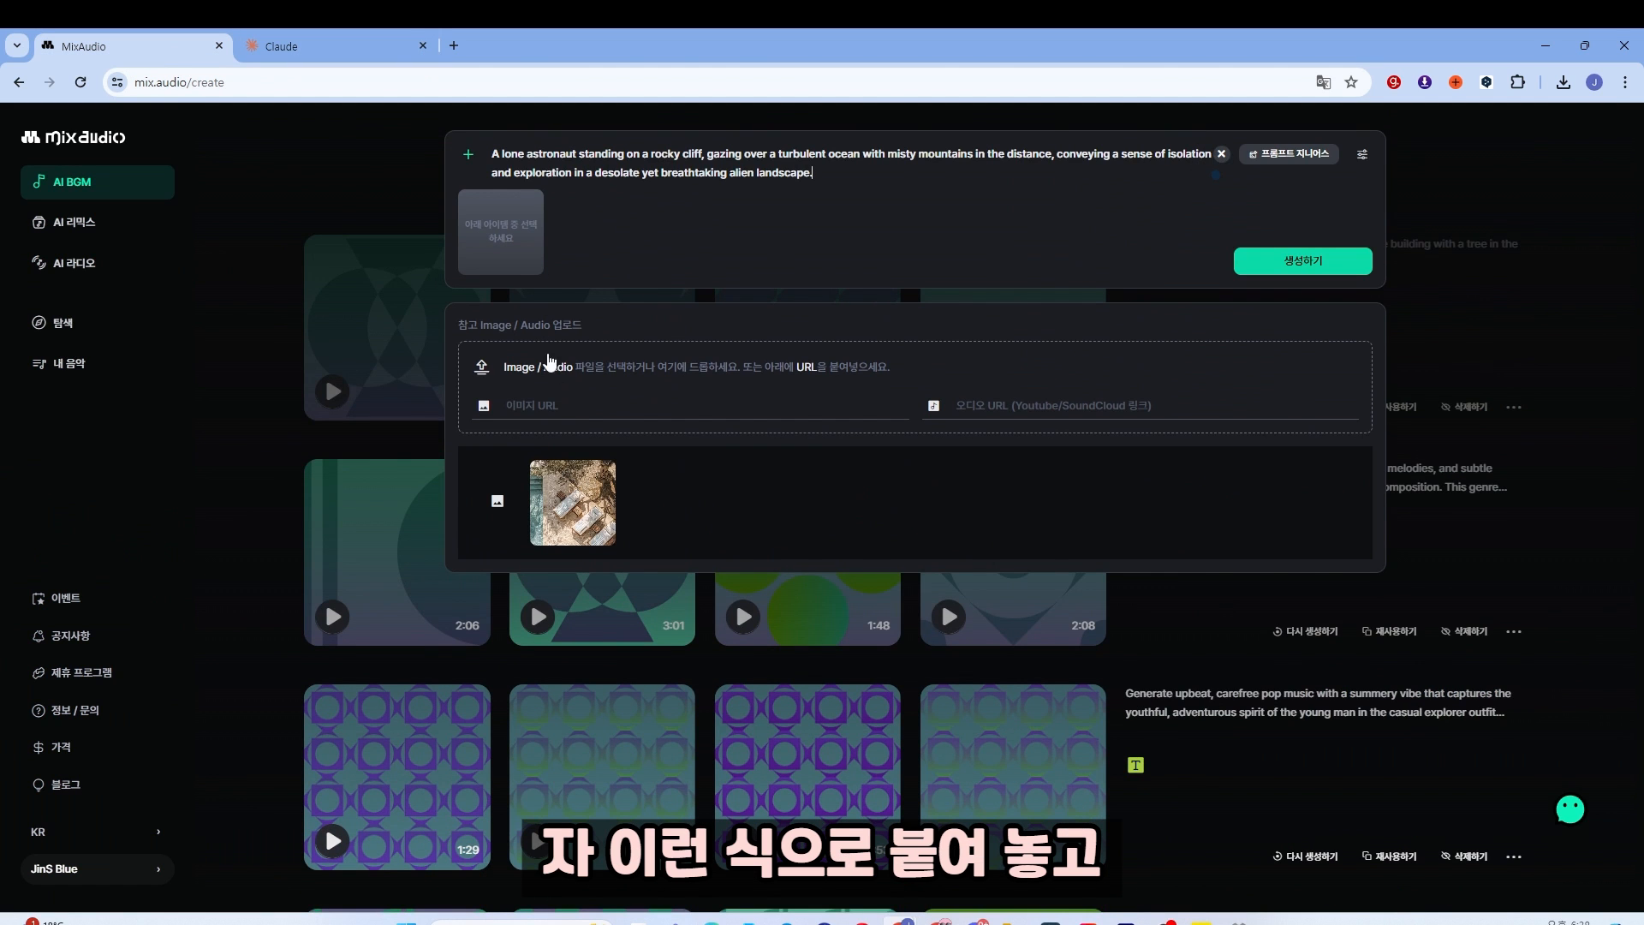
# - Replace the poolside reference with the image of the astronaut on the rocky cliff, select it and generate the music
pyautogui.click(586, 502)
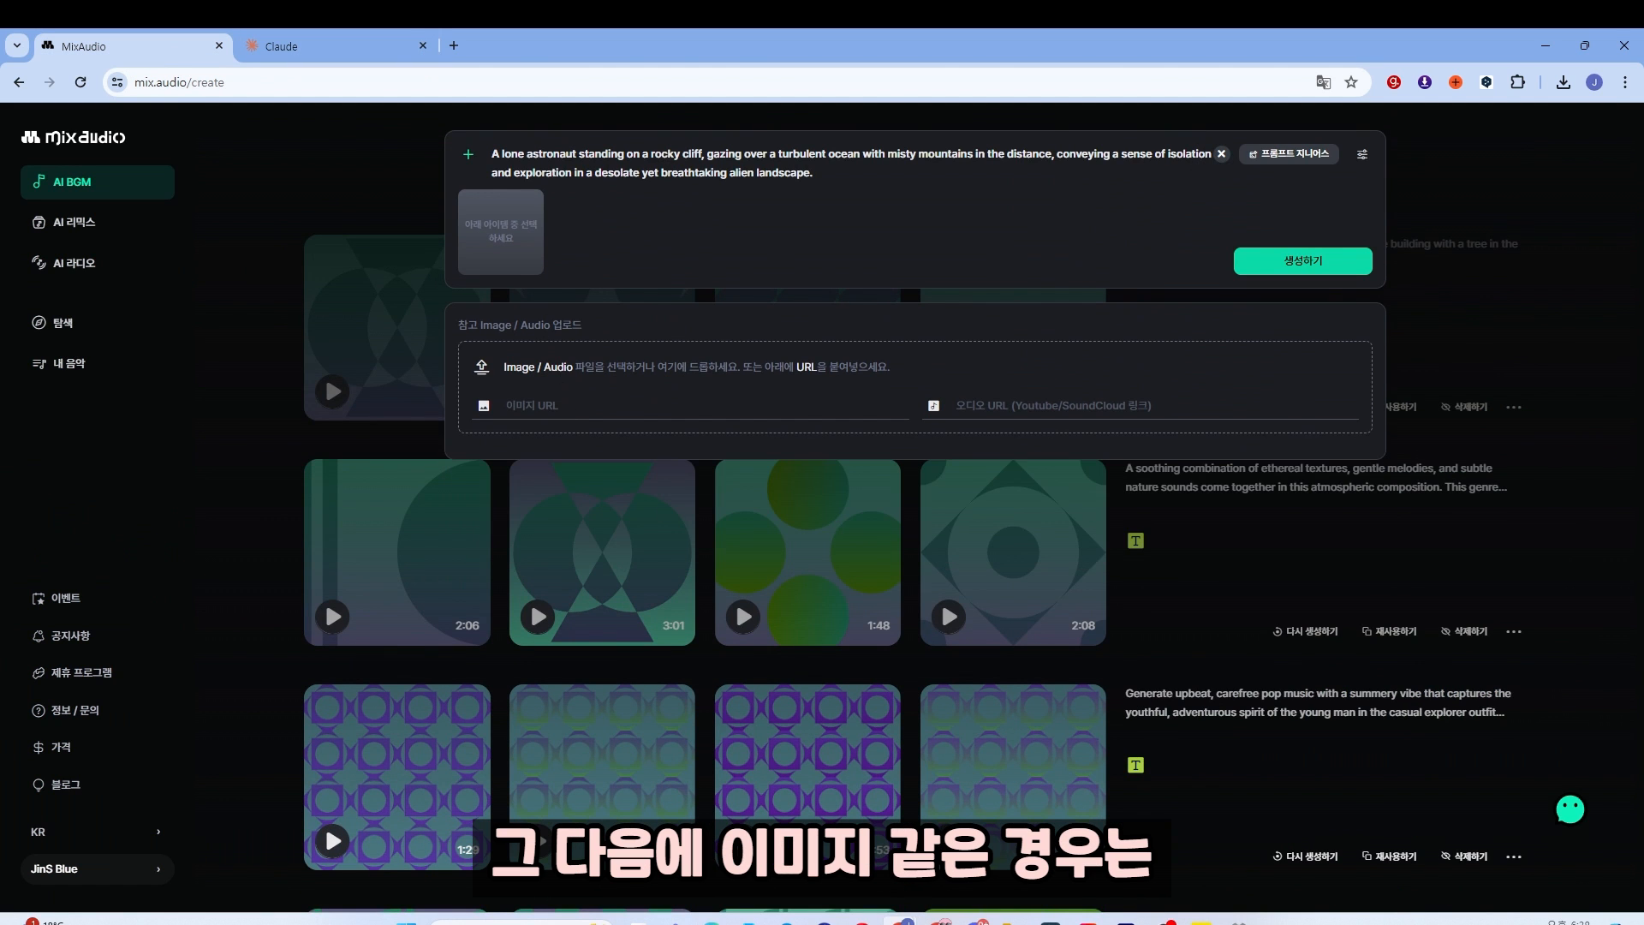
pyautogui.hotkey('ctrl', 'Tab')
pyautogui.scroll(5, 694, 450)
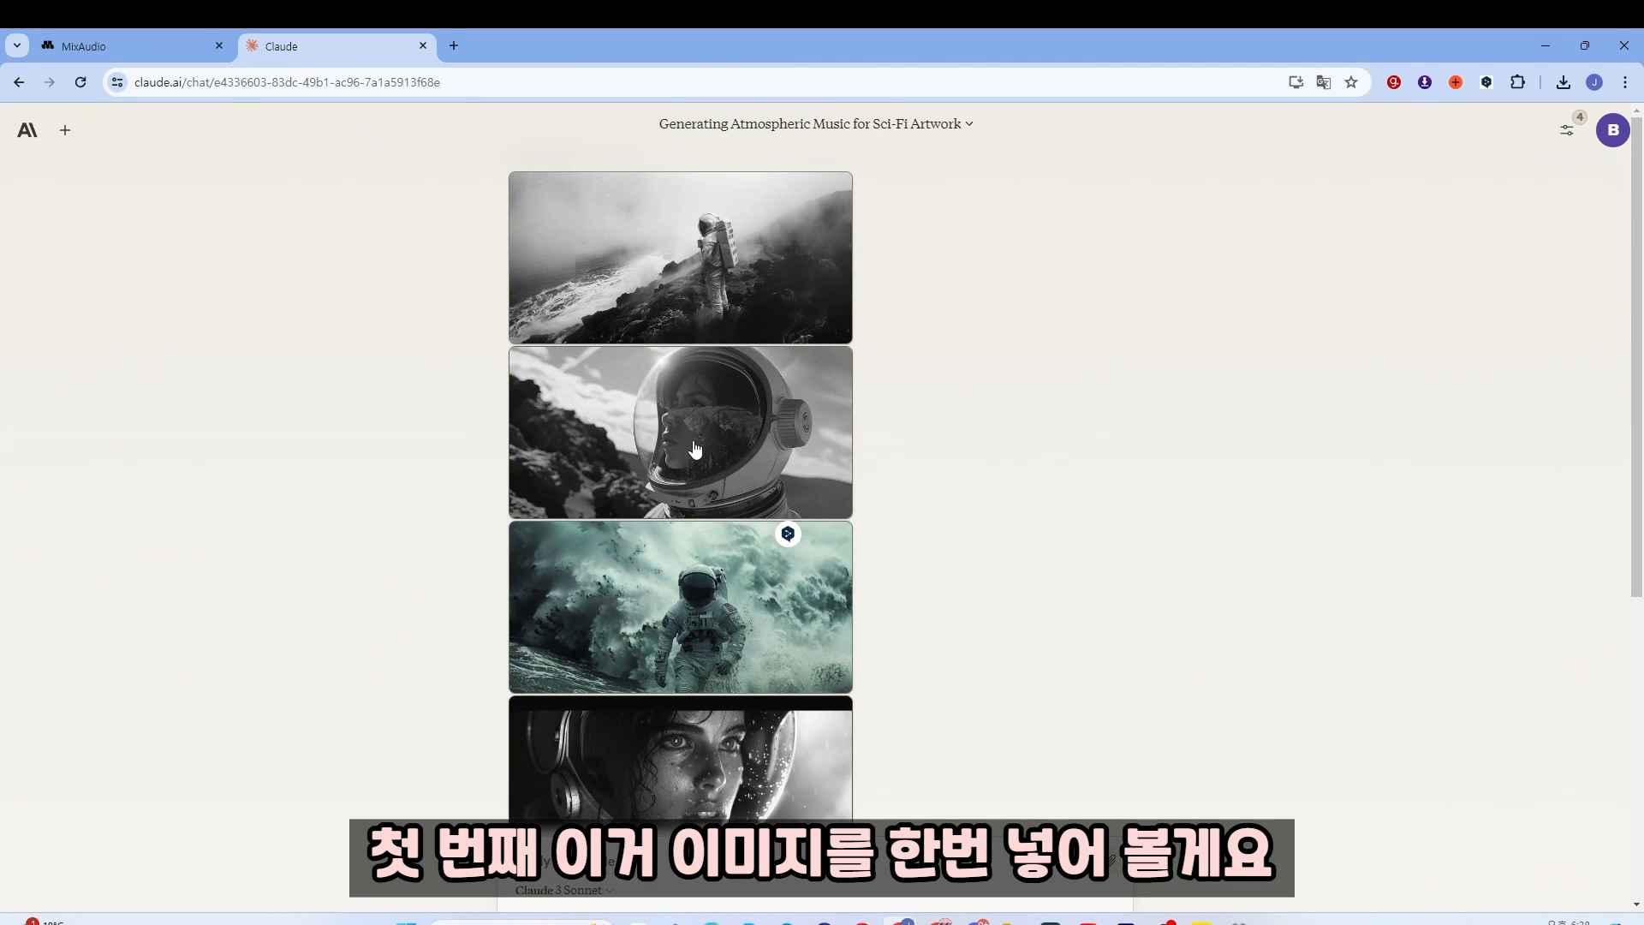
pyautogui.hotkey('ctrl', 'Tab')
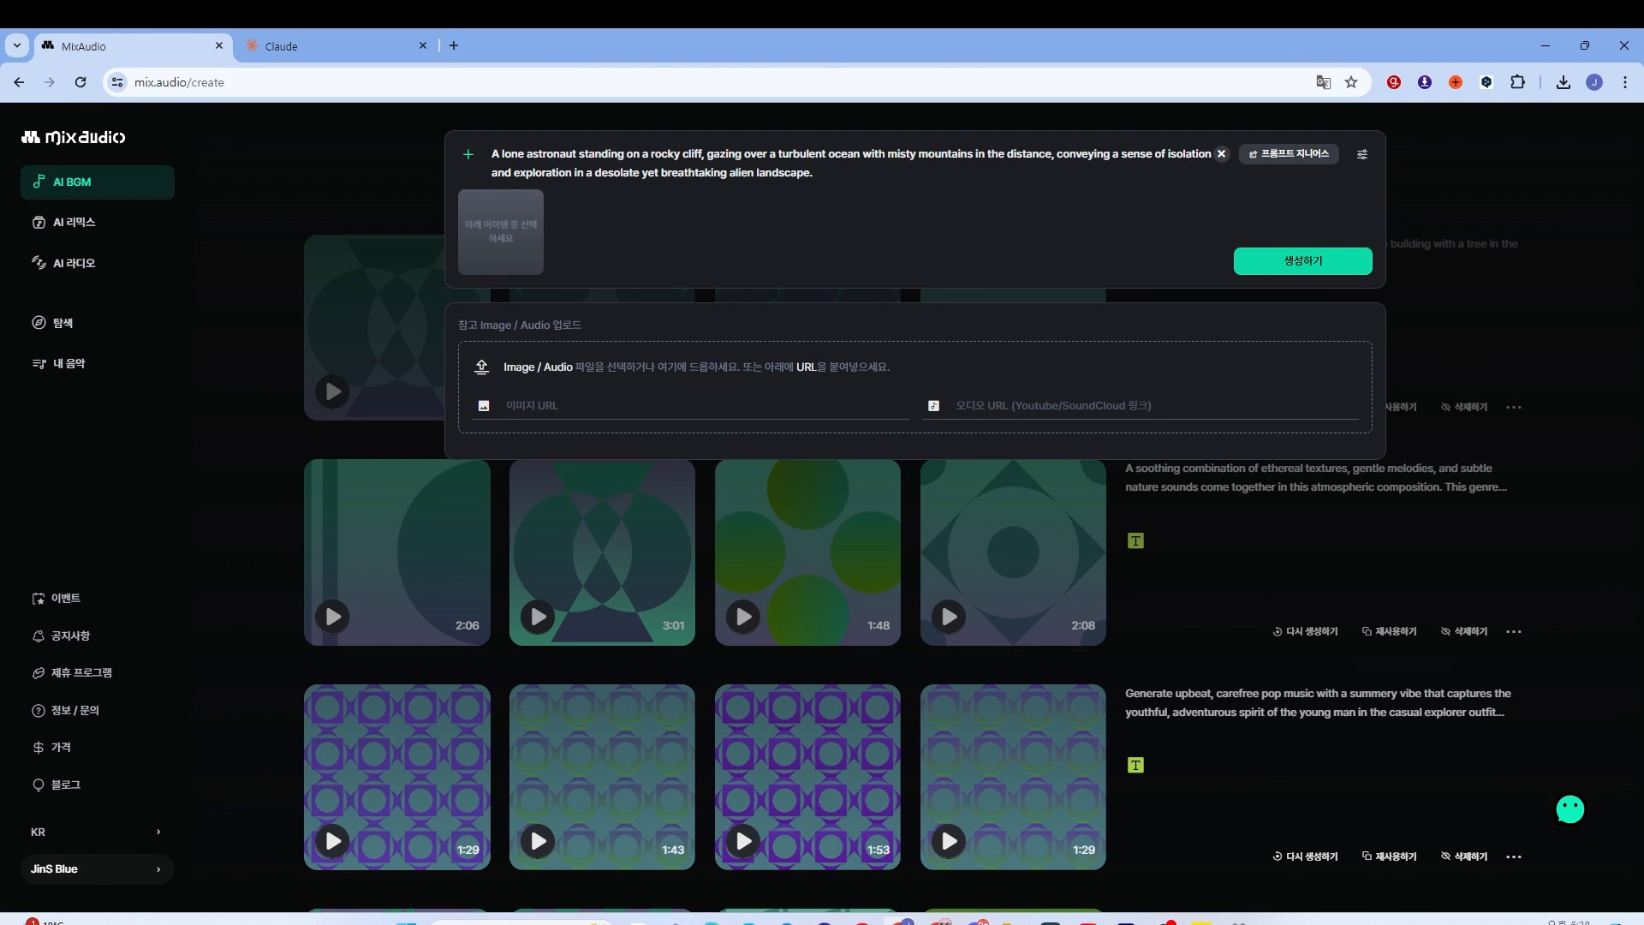
pyautogui.moveTo(514, 386); pyautogui.dragTo(616, 374)
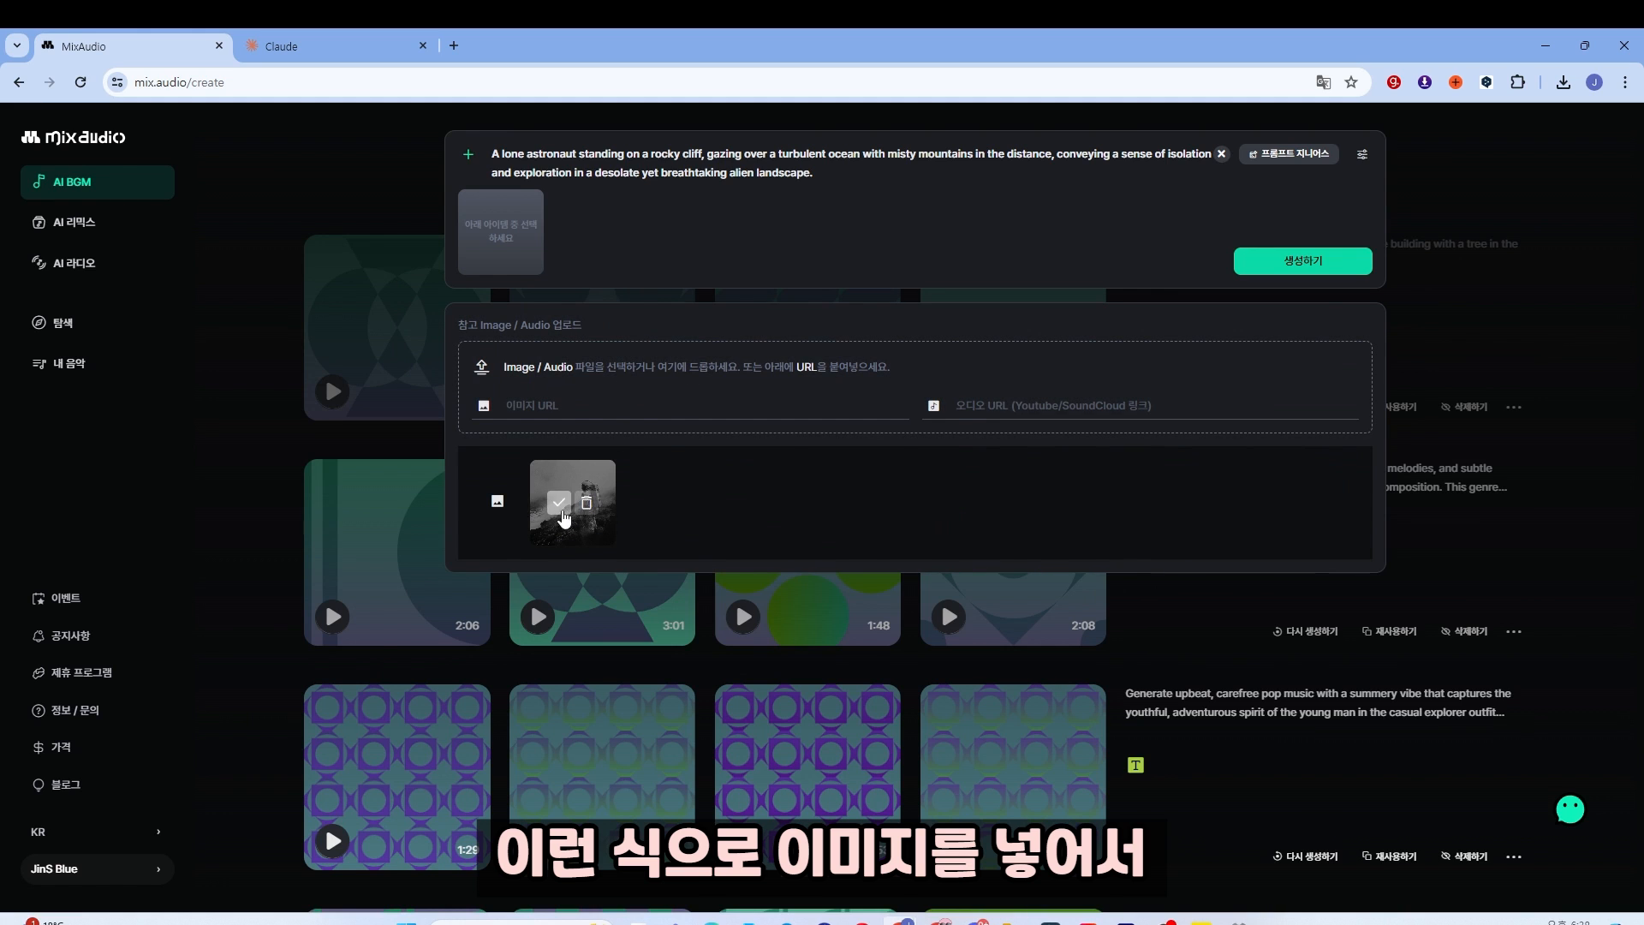
pyautogui.click(561, 502)
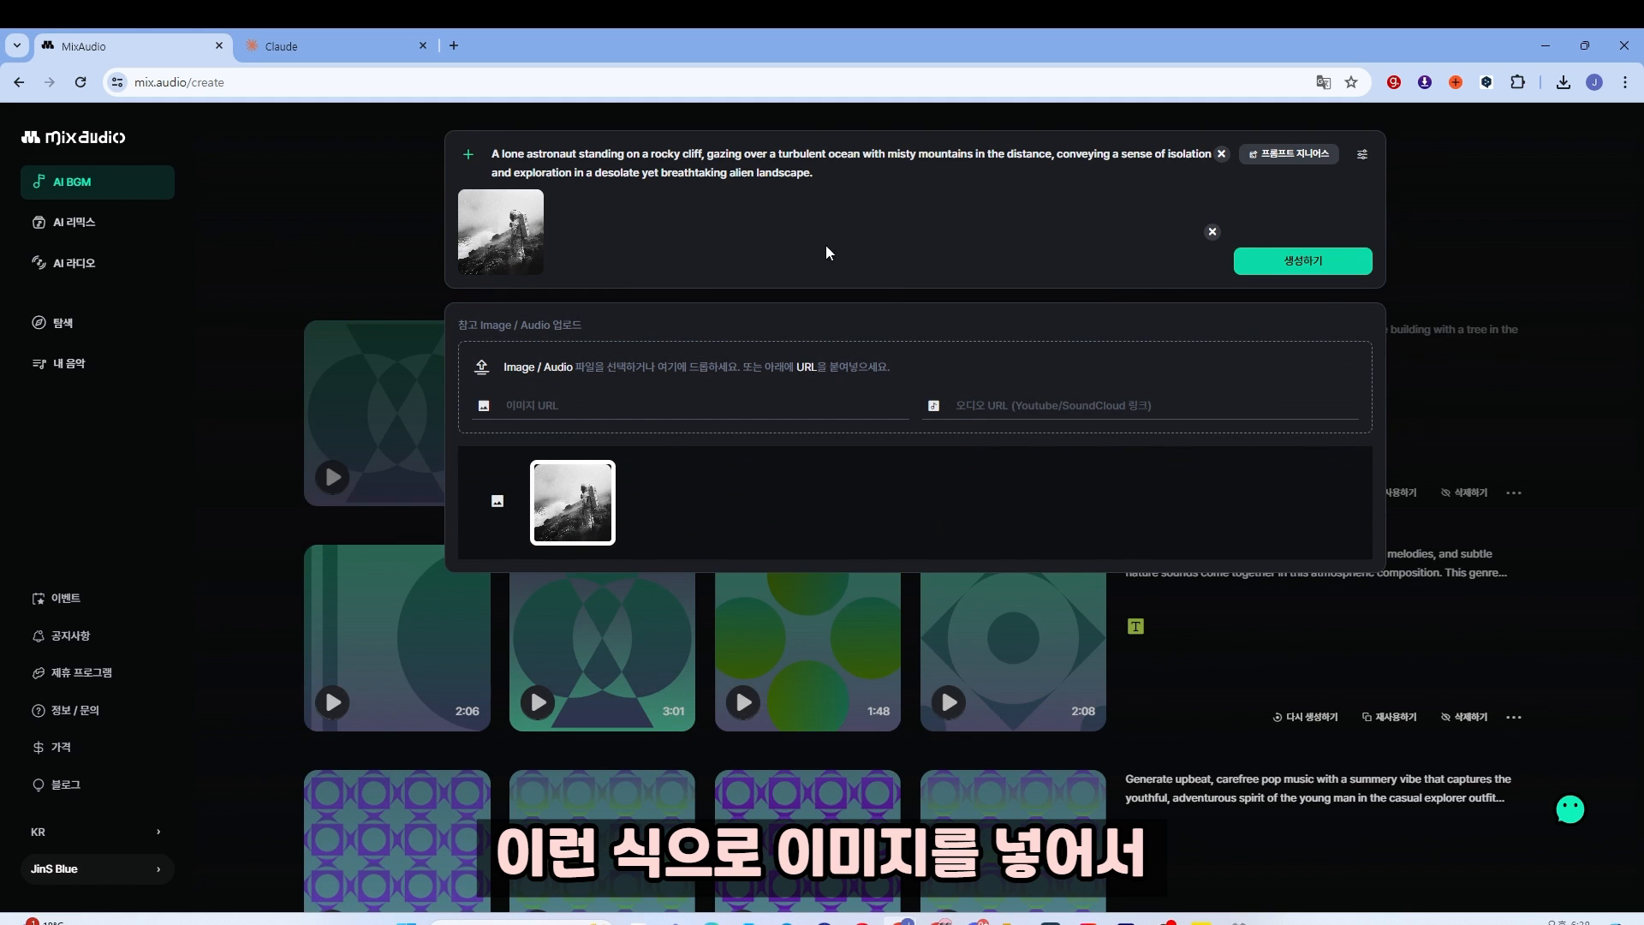
pyautogui.click(1302, 259)
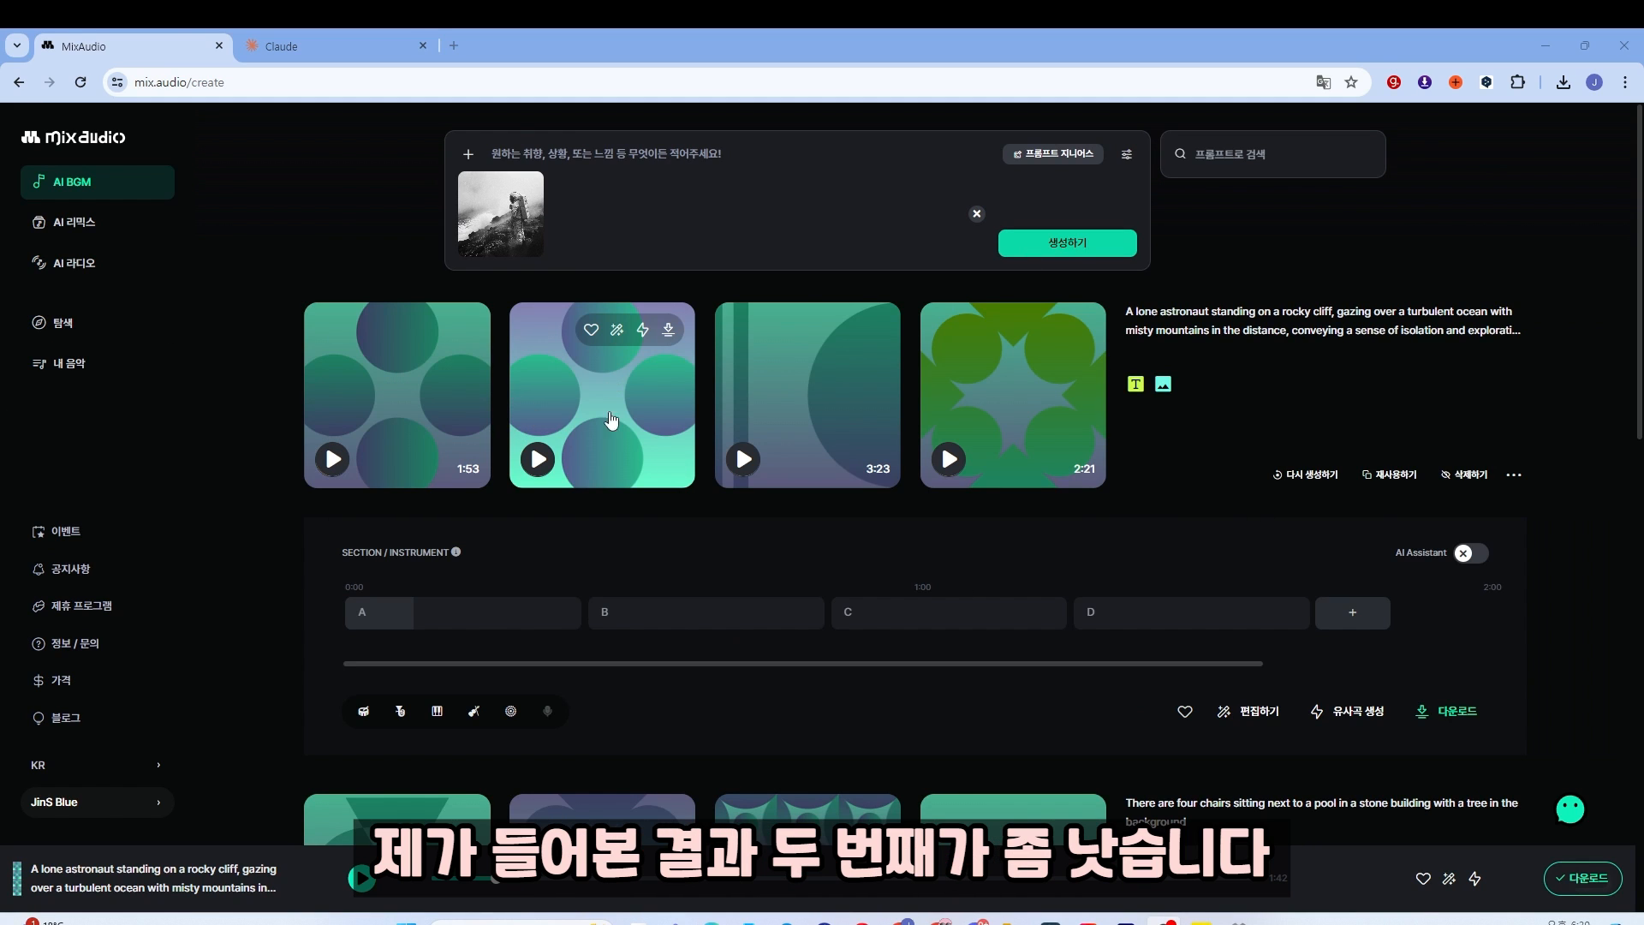
# - Preview the second lone-astronaut track for a few seconds and download it as an MP3 audio file
pyautogui.click(552, 454)
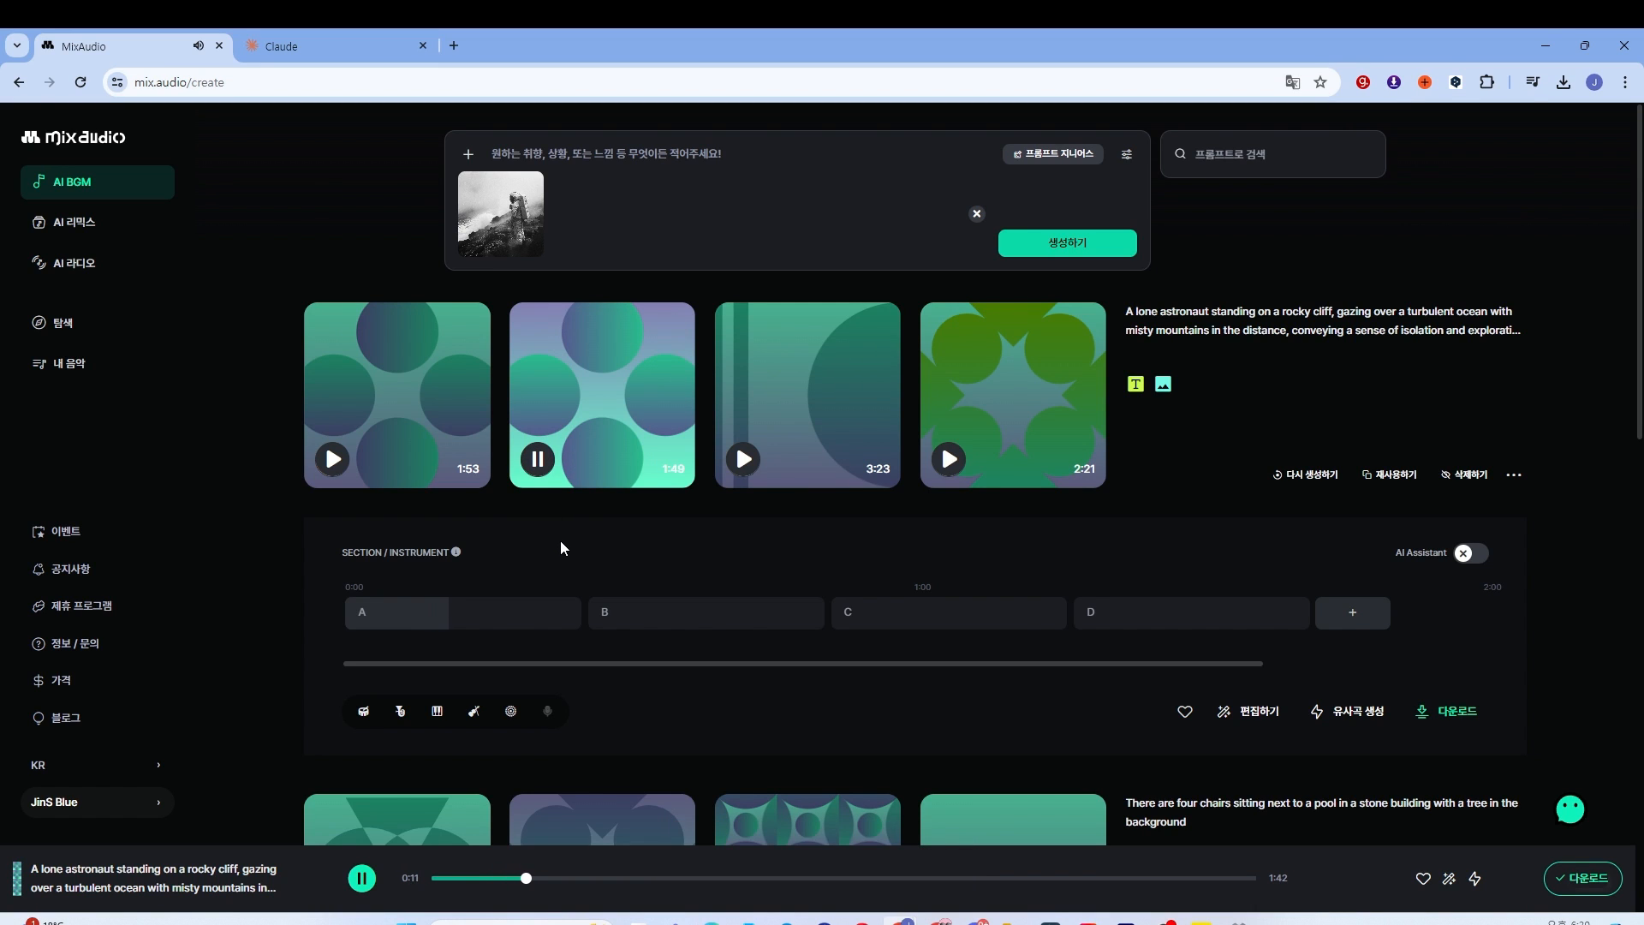
pyautogui.click(538, 459)
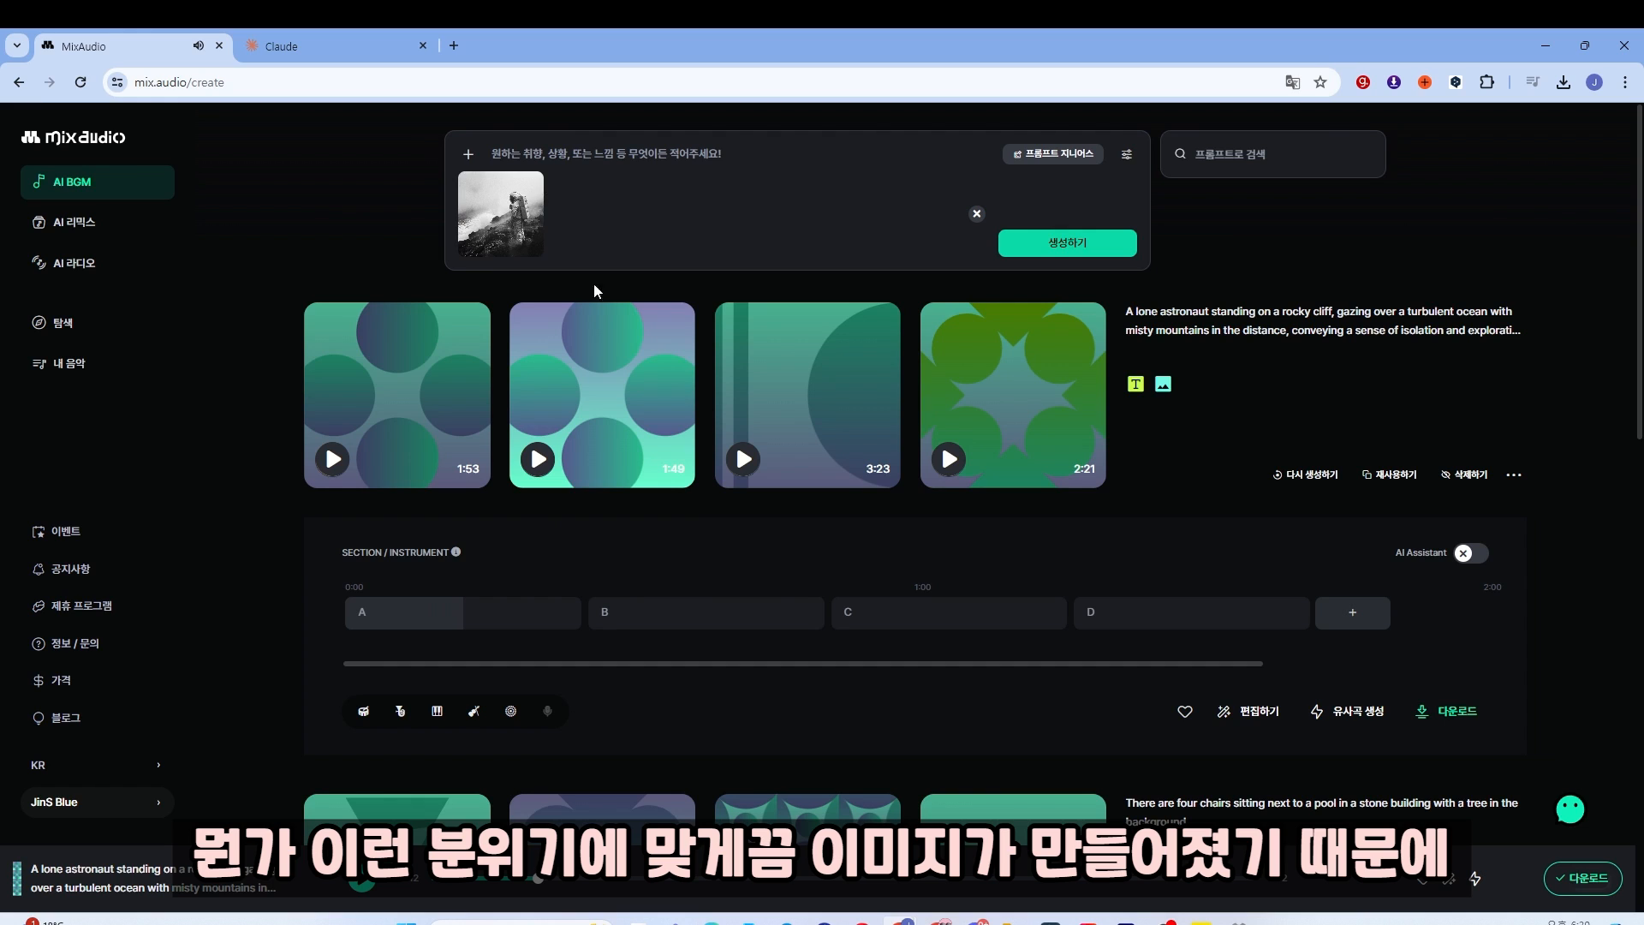
pyautogui.moveTo(653, 390)
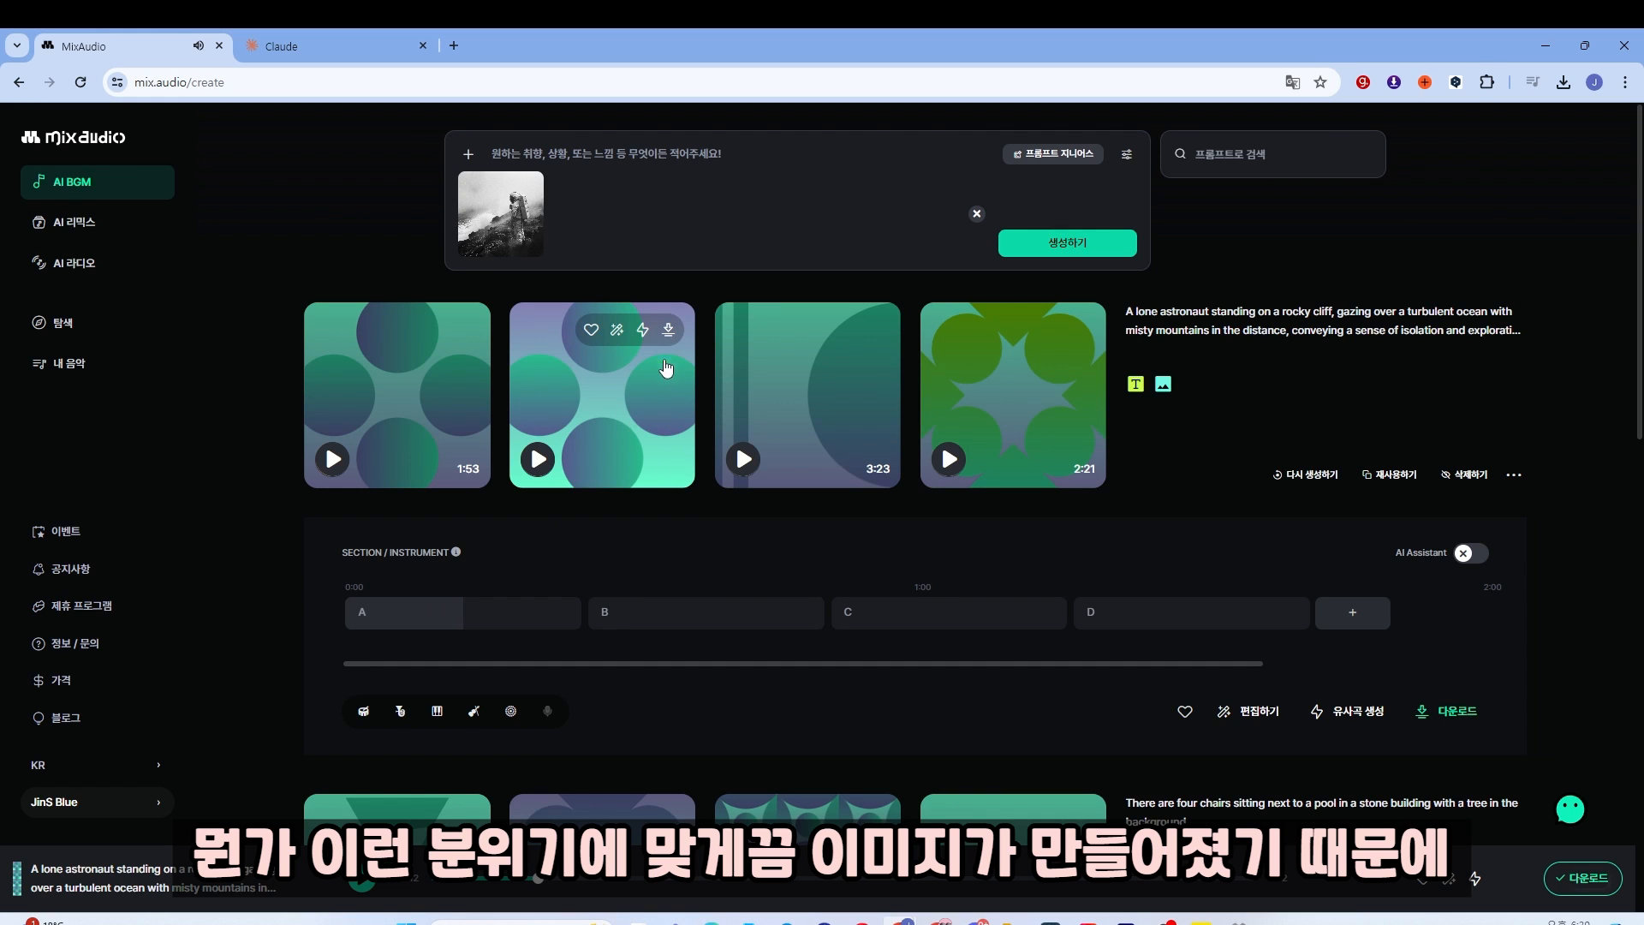
pyautogui.click(667, 331)
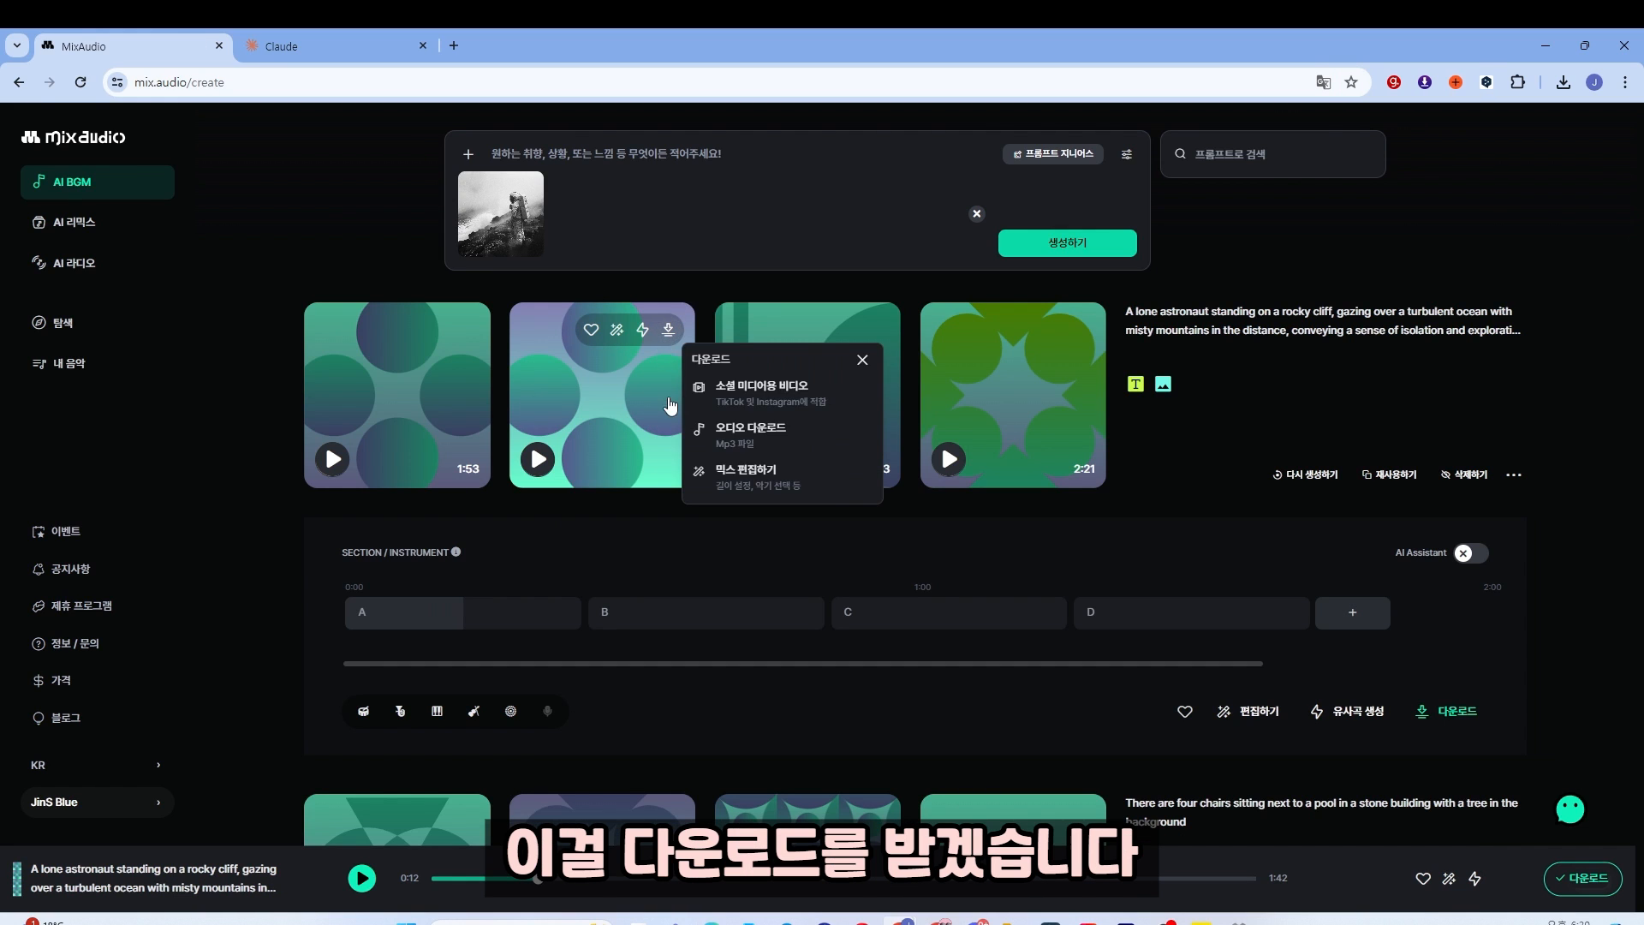
pyautogui.click(776, 435)
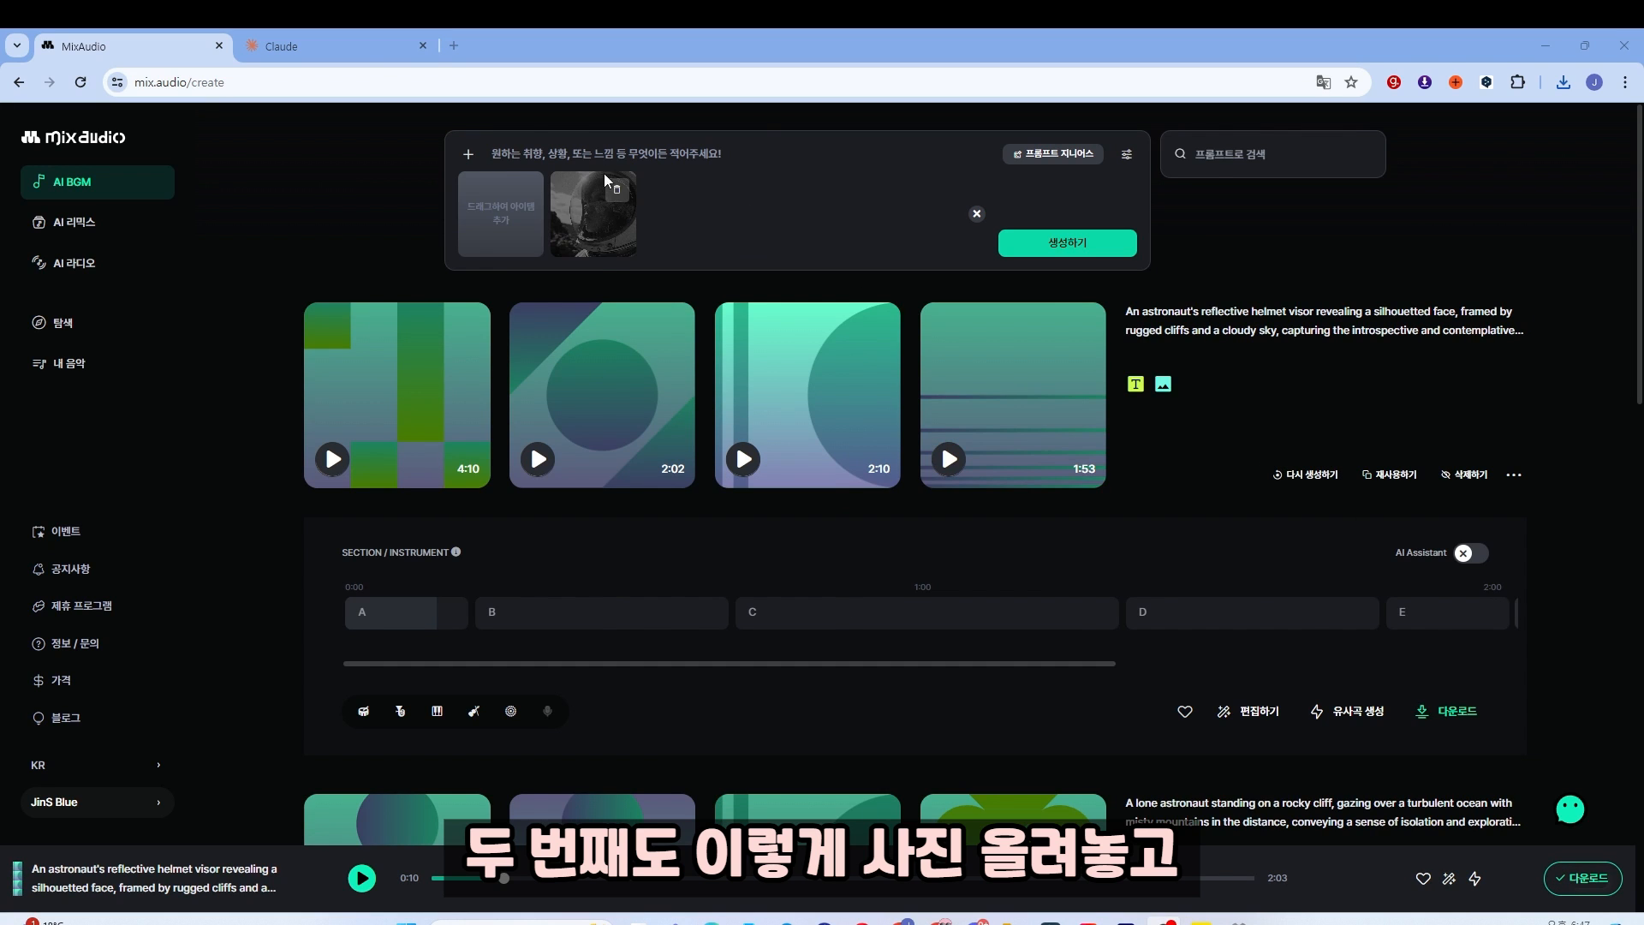
# - Generate music from Claude's Image 2 Prompt, pasted alongside the astronaut helmet reference image
pyautogui.click(554, 152)
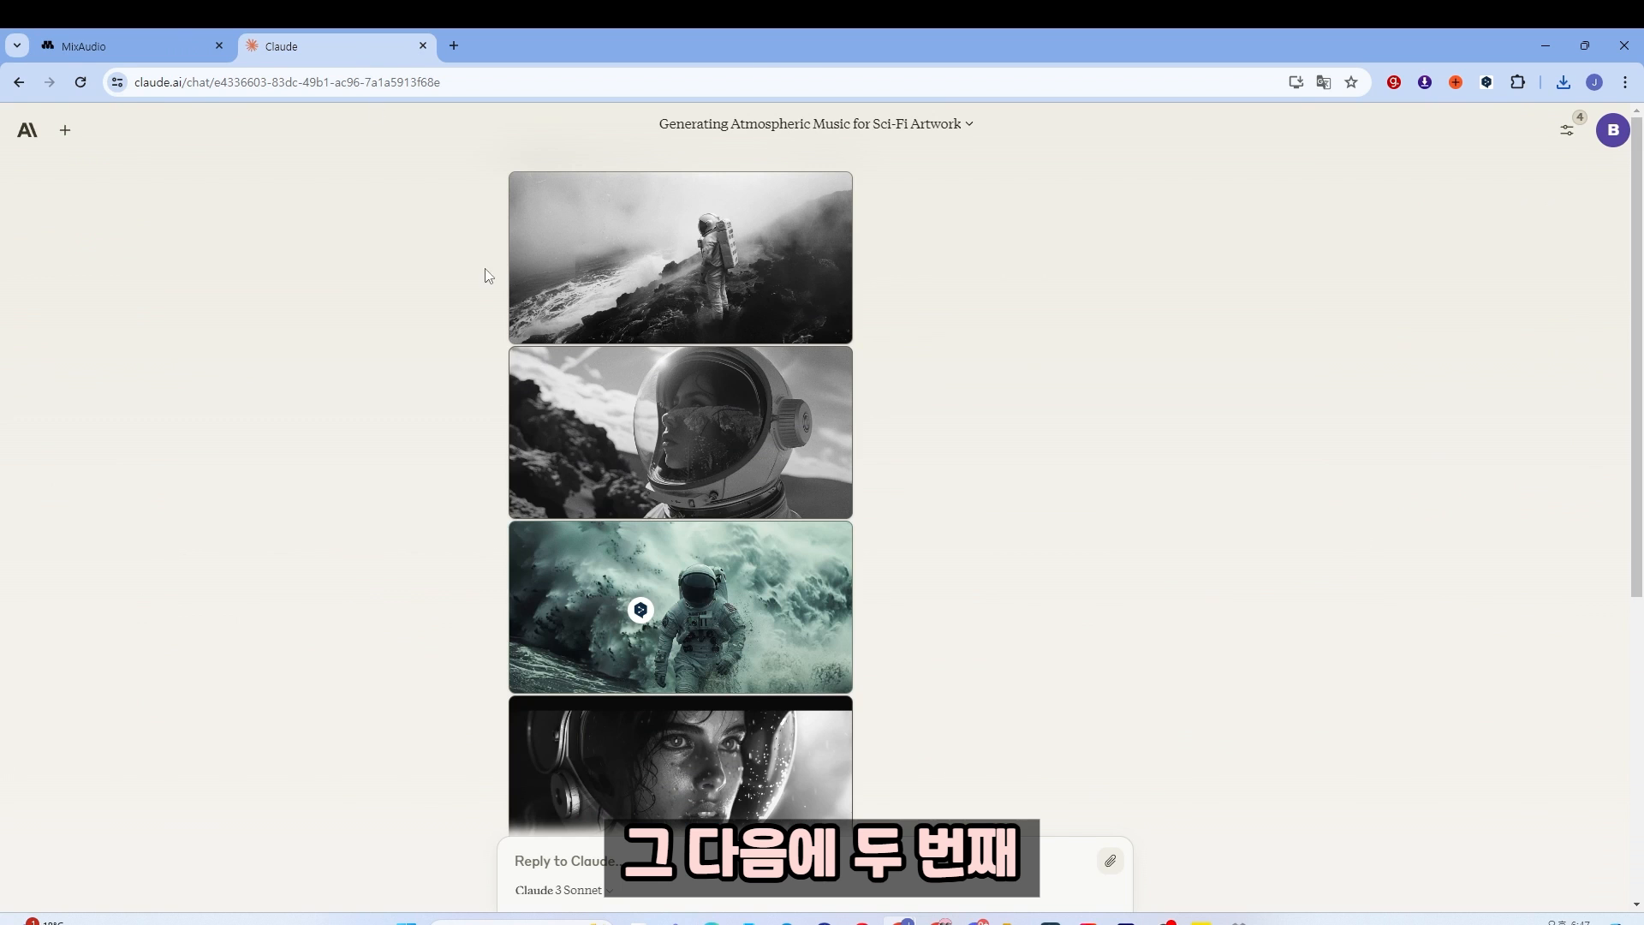
pyautogui.scroll(-6, 659, 599)
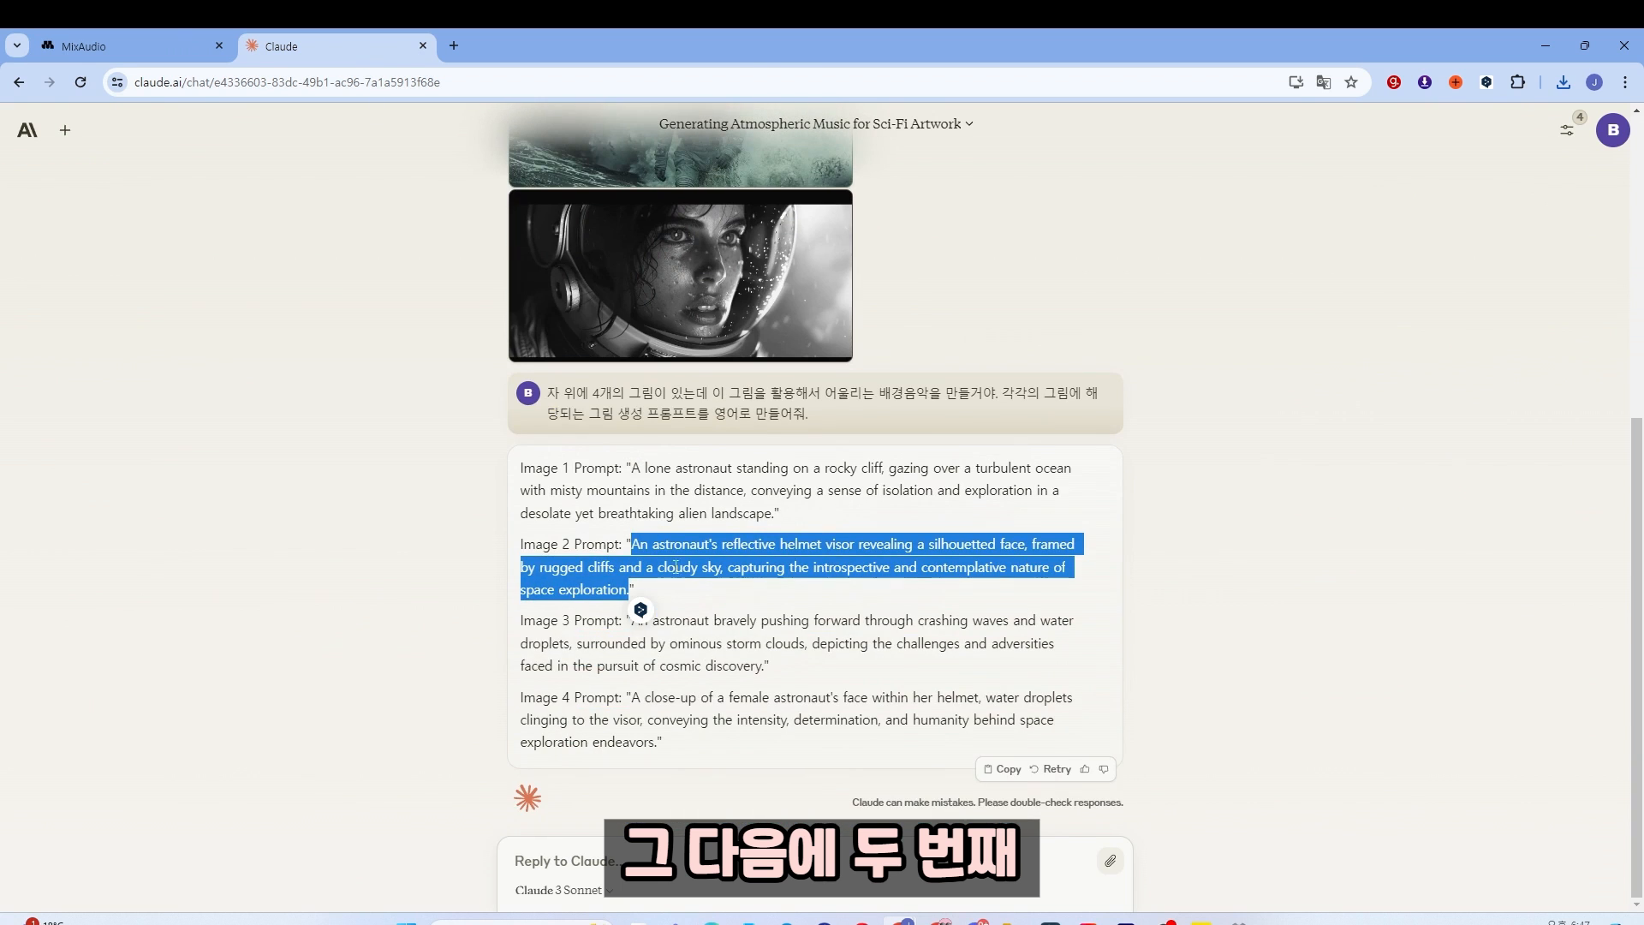
pyautogui.click(183, 47)
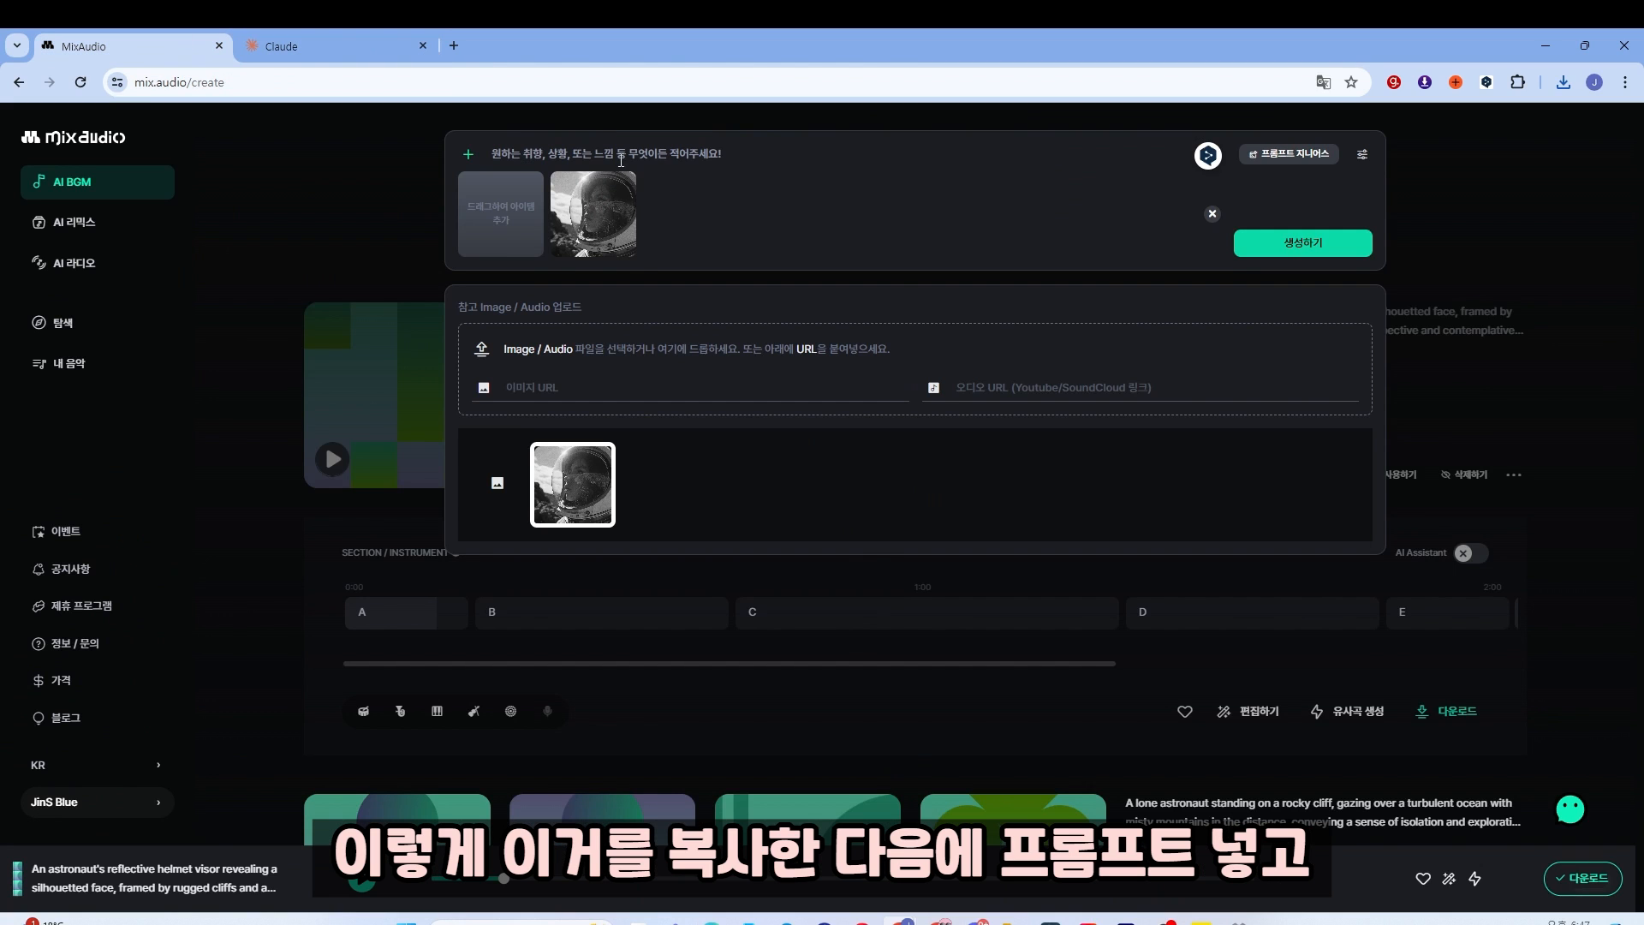
pyautogui.write("An astronaut's reflective helmet visor revealing a silhouetted face, framed by rugged cliffs and a cloudy sky, capturing the introspective and contemplative nature of space exploration.")
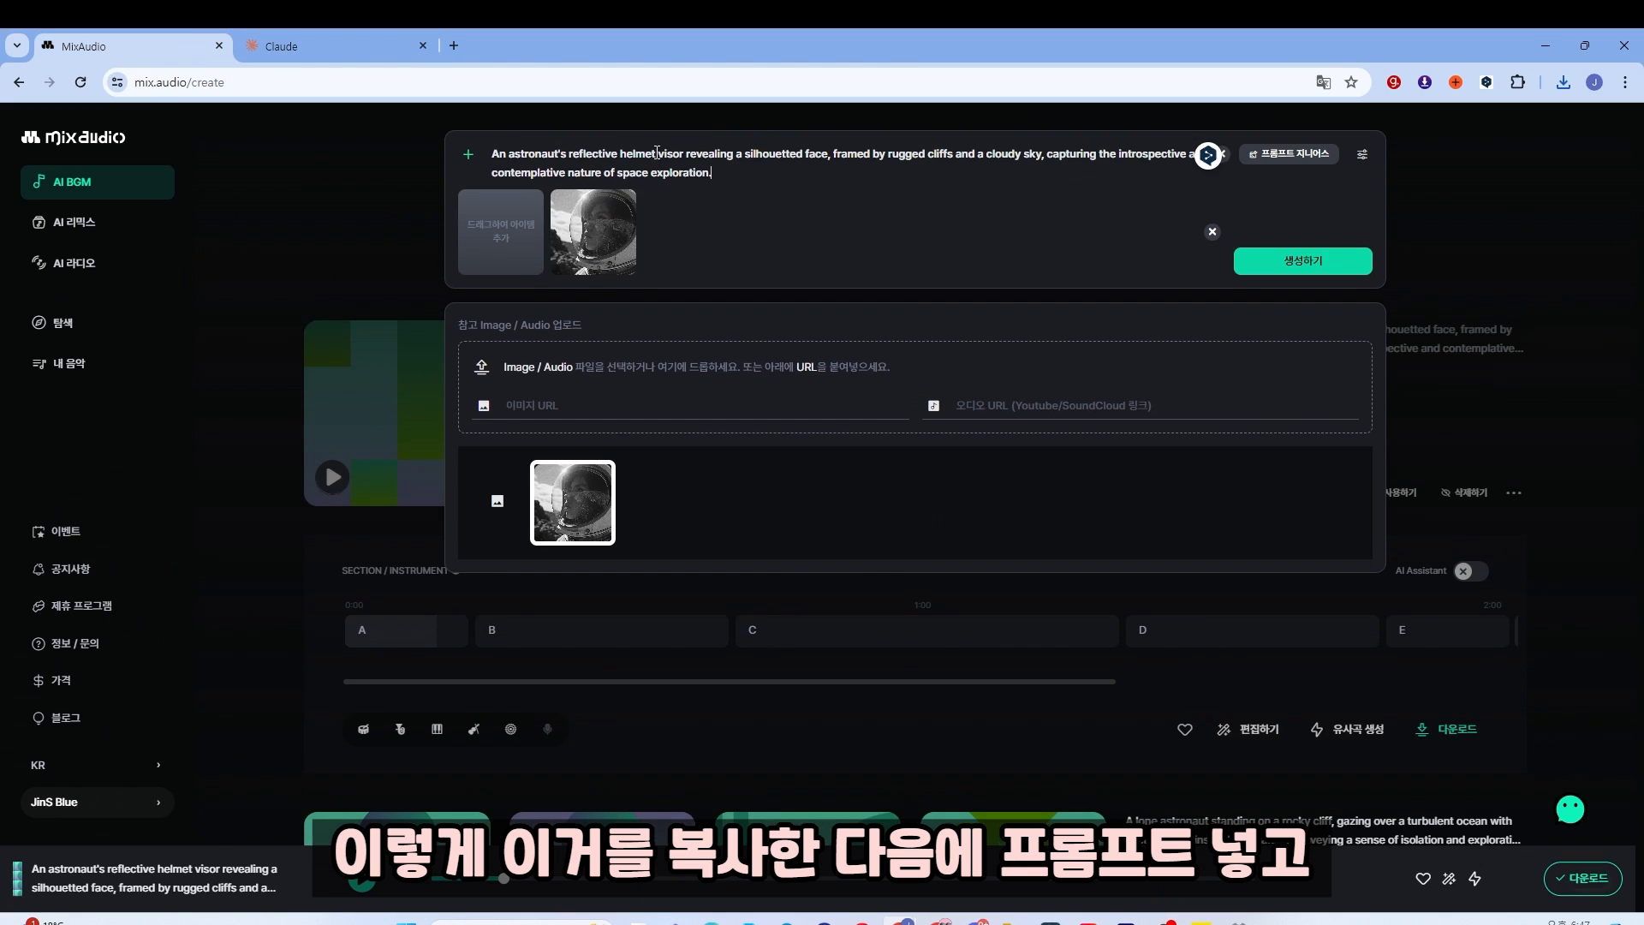
pyautogui.click(1298, 264)
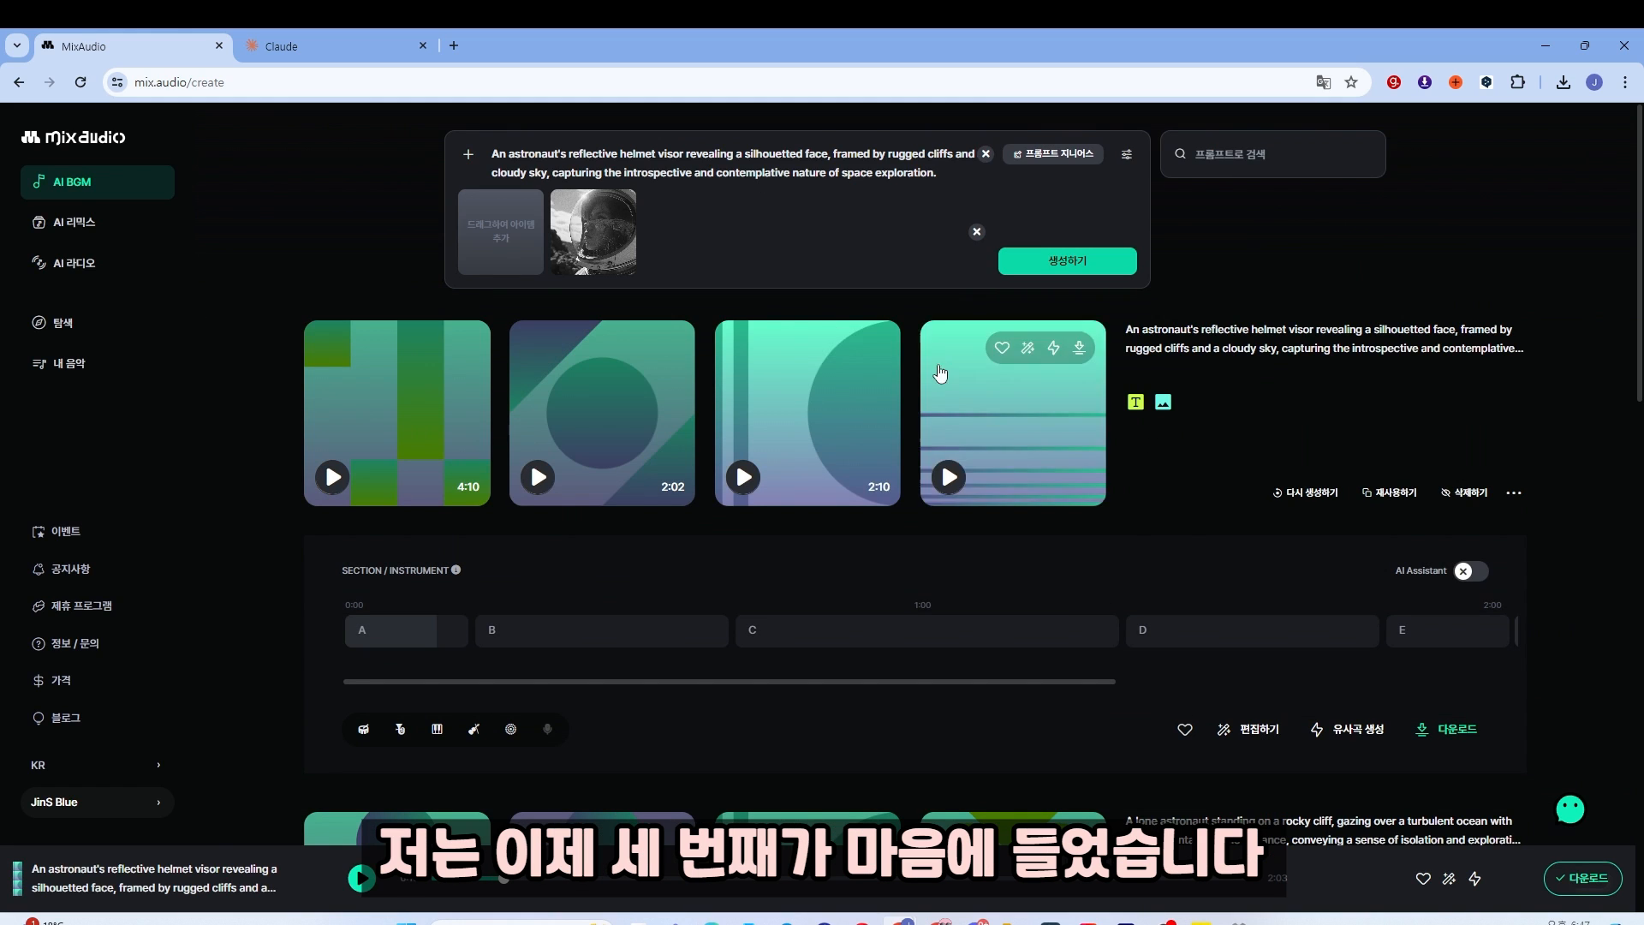
# - Preview the third track of the helmet-visor set and download it as an MP3 audio file
pyautogui.click(743, 477)
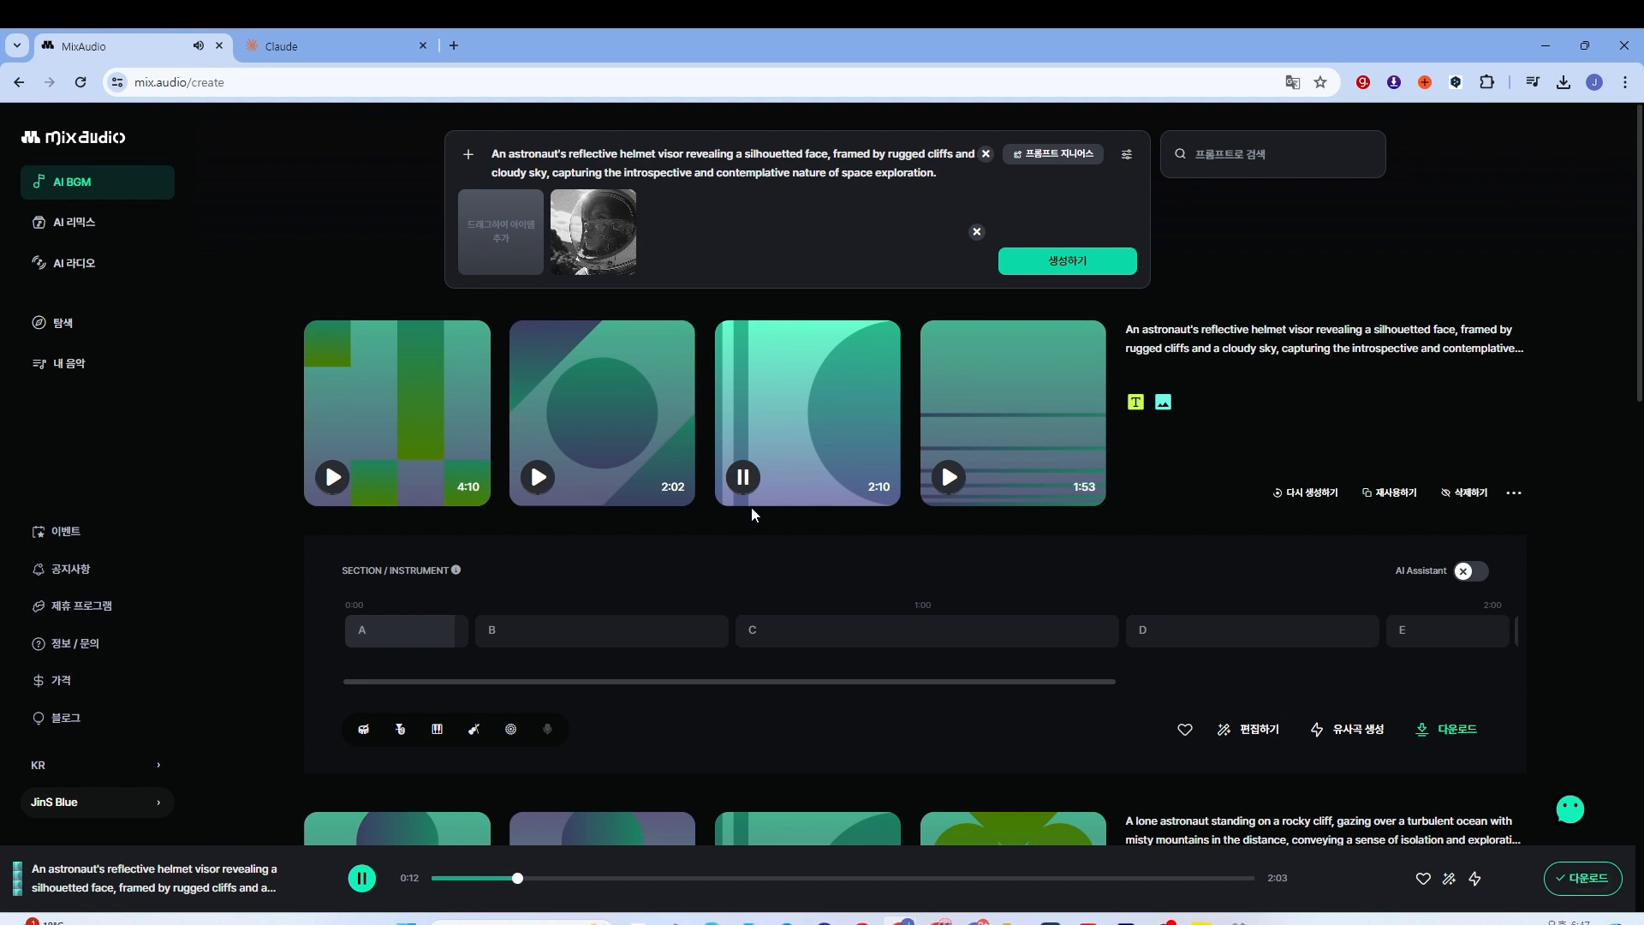
pyautogui.click(878, 387)
pyautogui.click(873, 347)
pyautogui.click(942, 442)
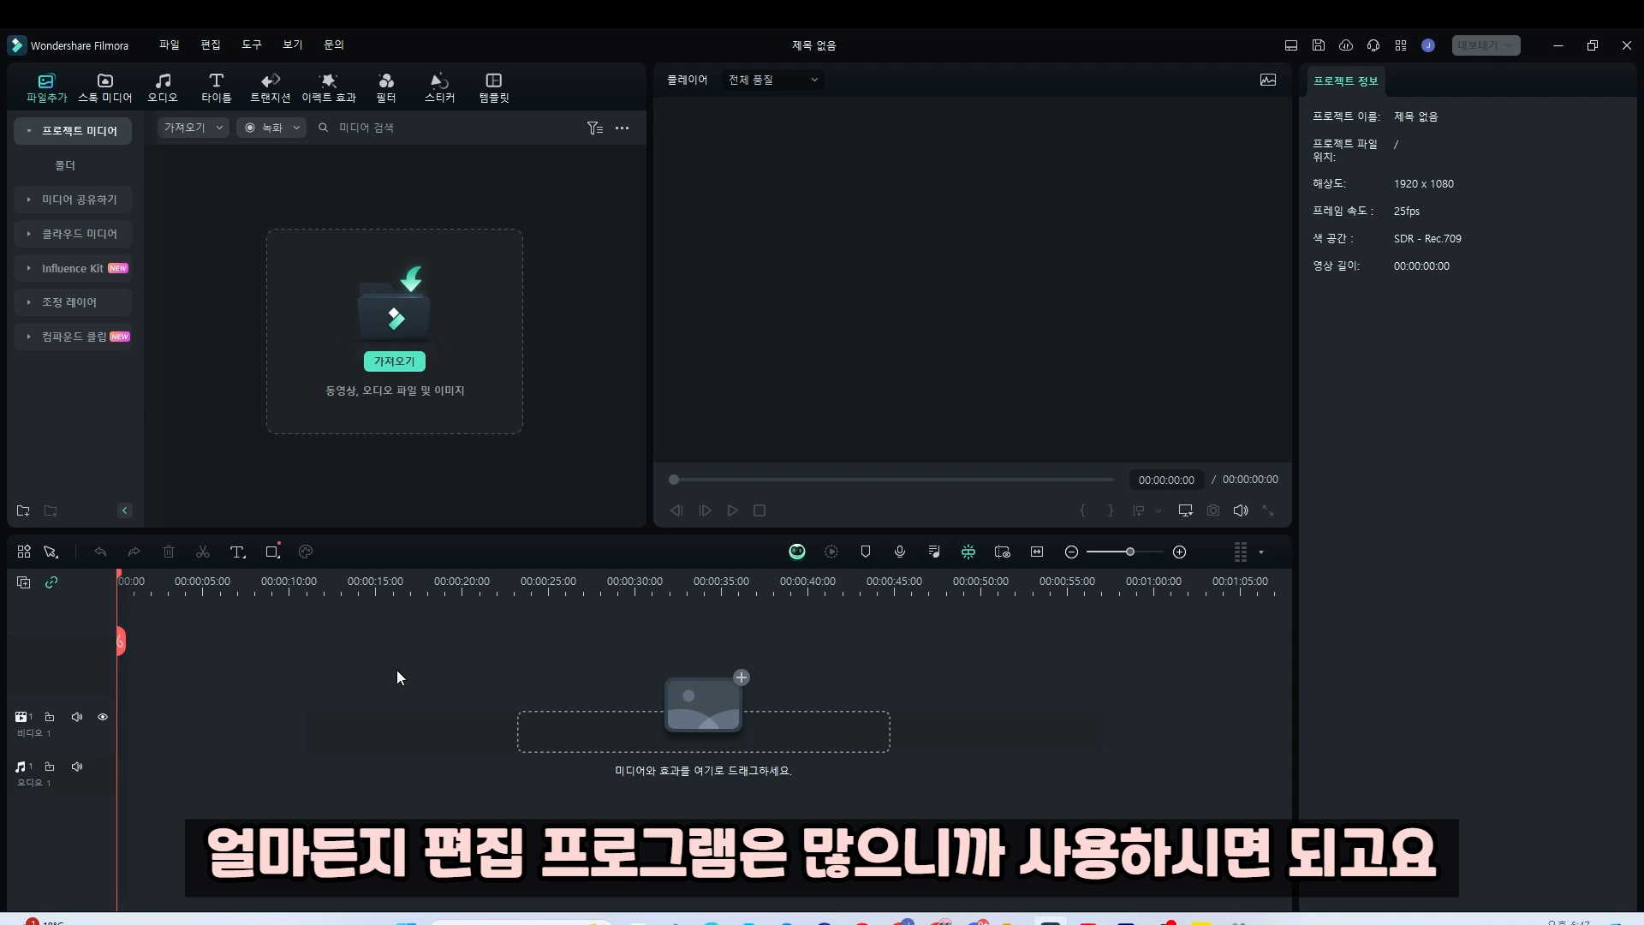
# - Import the two downloaded music tracks into Filmora, place the 2:06 track at the start of the audio track and play it briefly
pyautogui.click(391, 362)
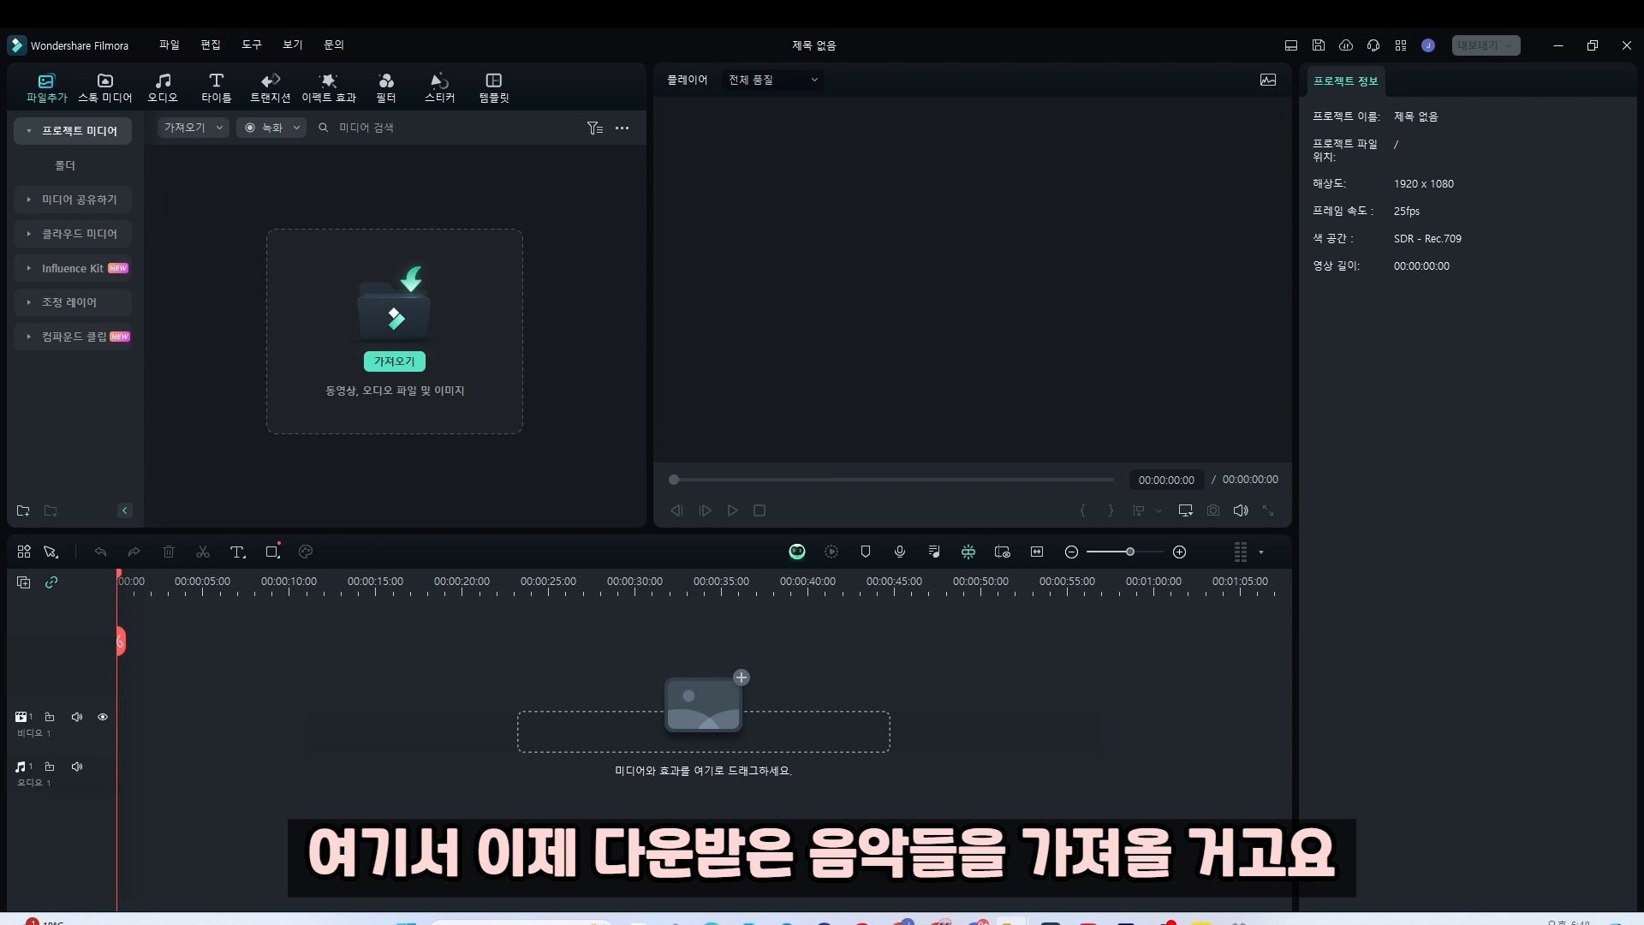
pyautogui.moveTo(528, 224); pyautogui.dragTo(129, 762)
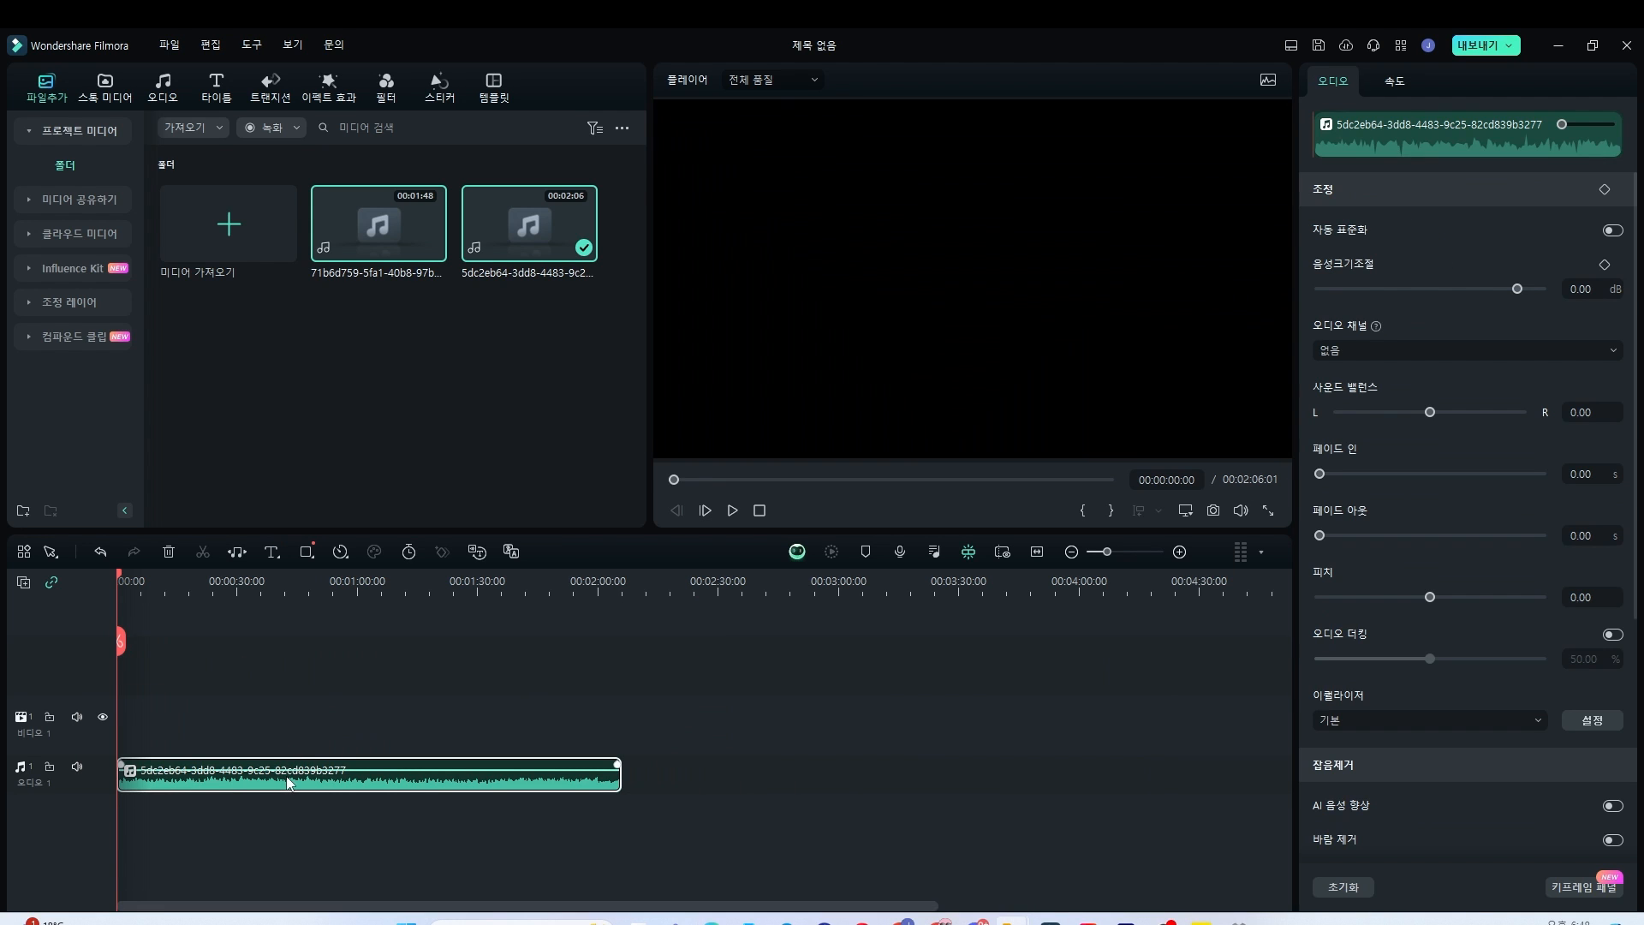
pyautogui.press('space')
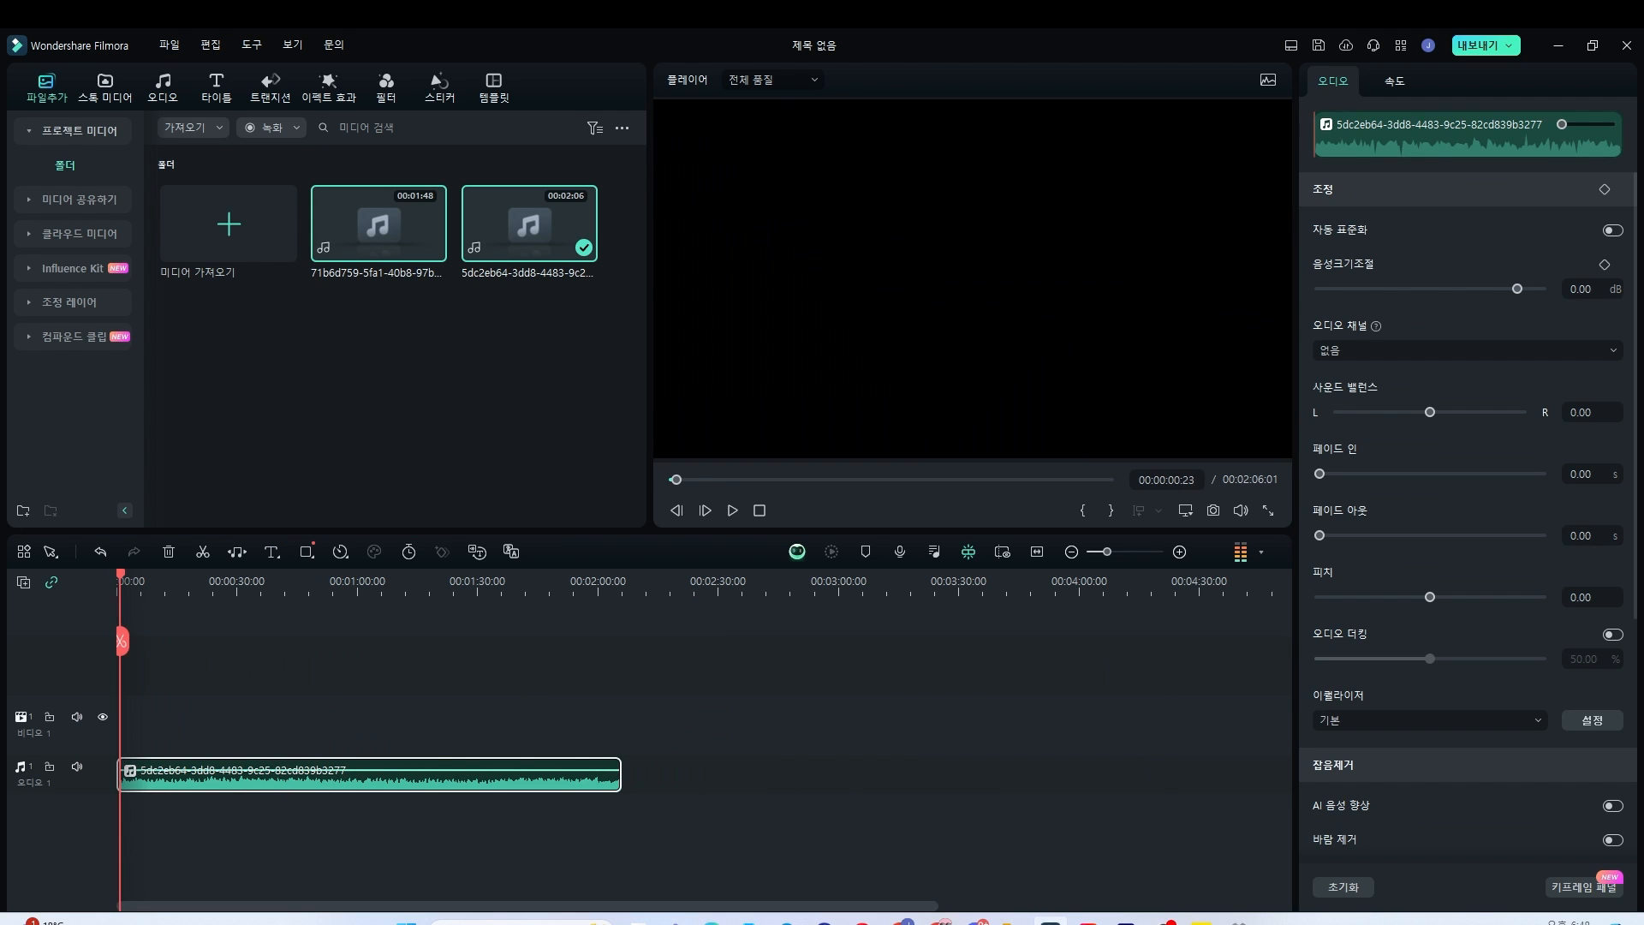
# - Add the 1:48 music track to the same audio track and move it directly against the end of the first clip
pyautogui.moveTo(378, 224); pyautogui.dragTo(669, 764)
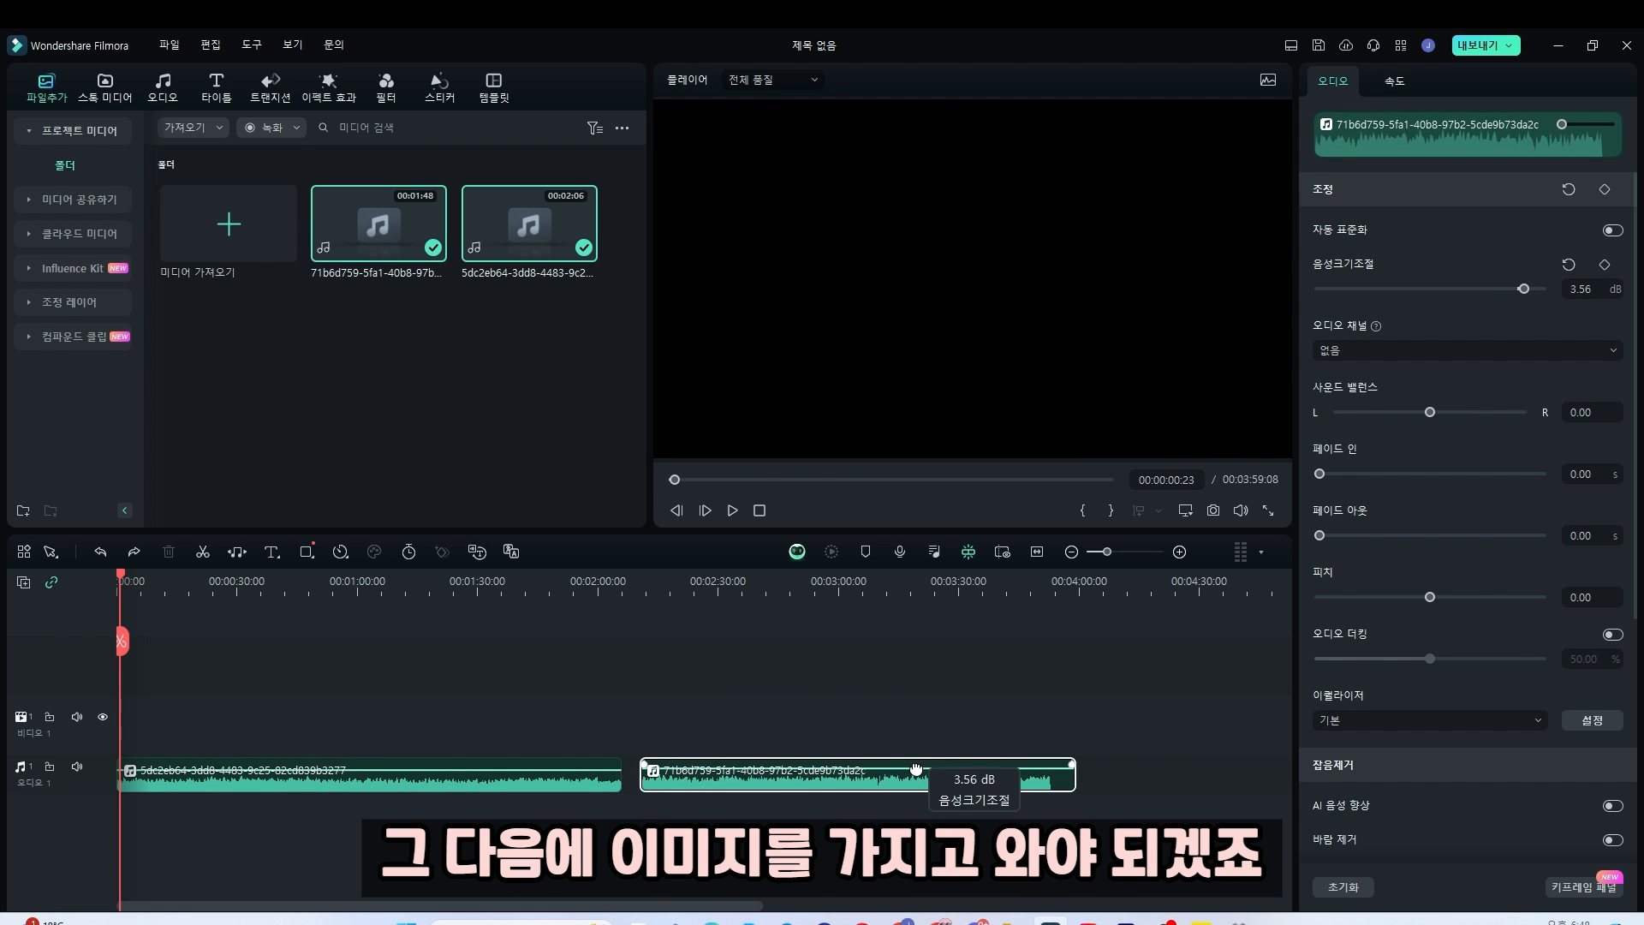
pyautogui.click(1143, 822)
pyautogui.moveTo(848, 779); pyautogui.dragTo(829, 779)
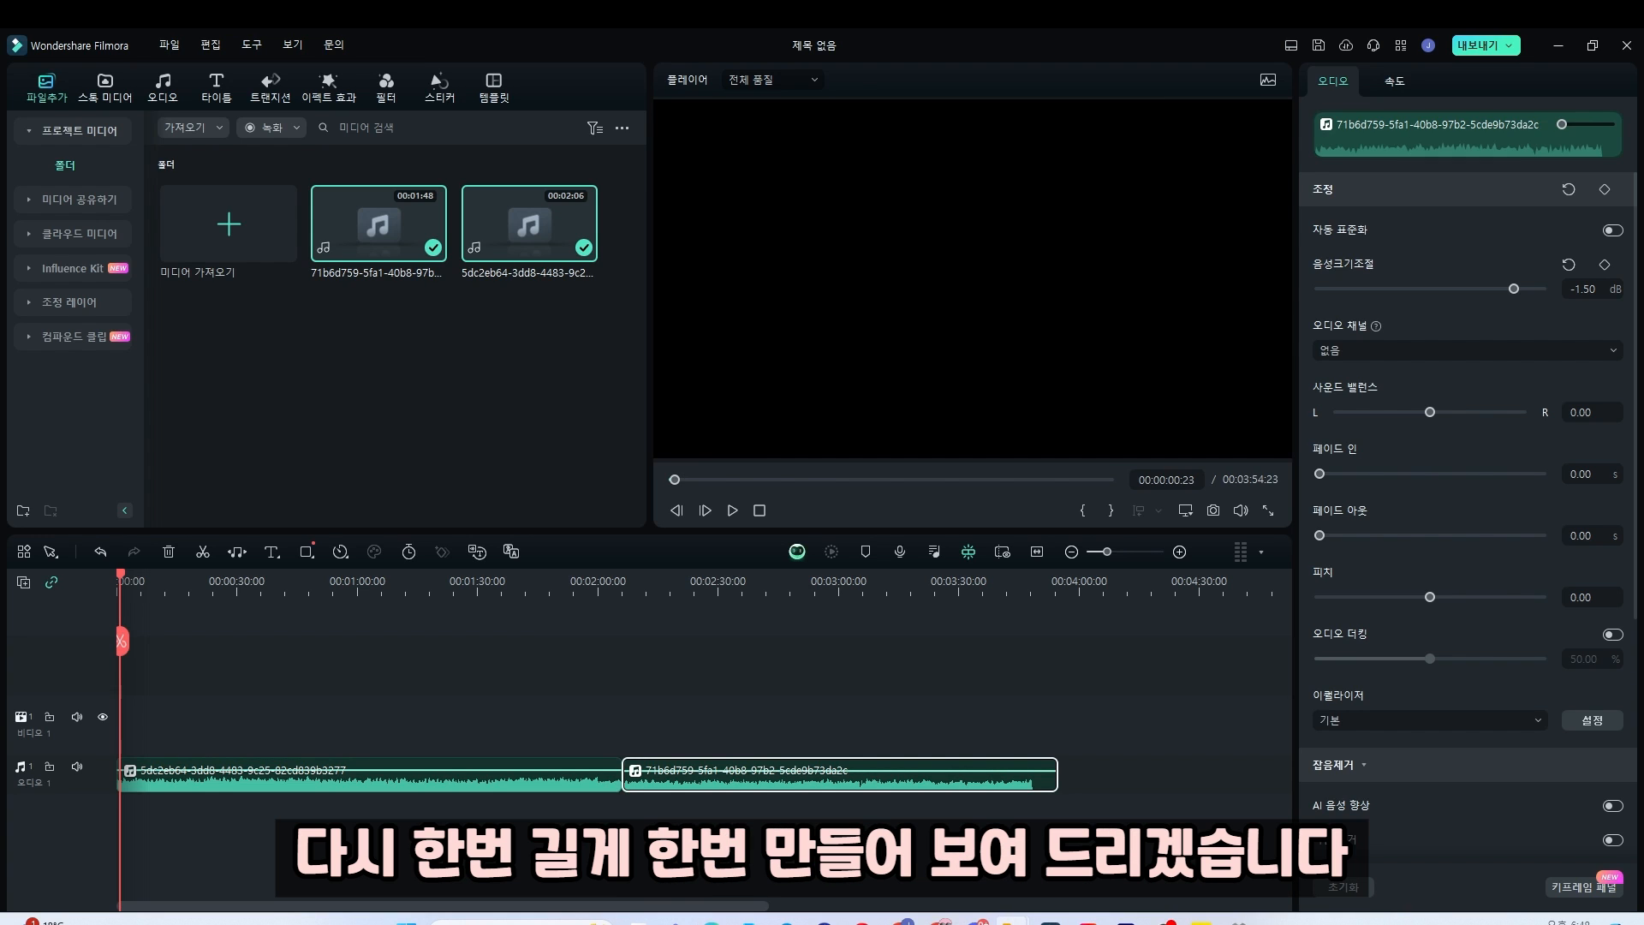
# - Import the two astronaut images and place them one after the other at the start of the video track
pyautogui.moveTo(338, 402); pyautogui.dragTo(339, 403)
pyautogui.moveTo(529, 224); pyautogui.dragTo(137, 726)
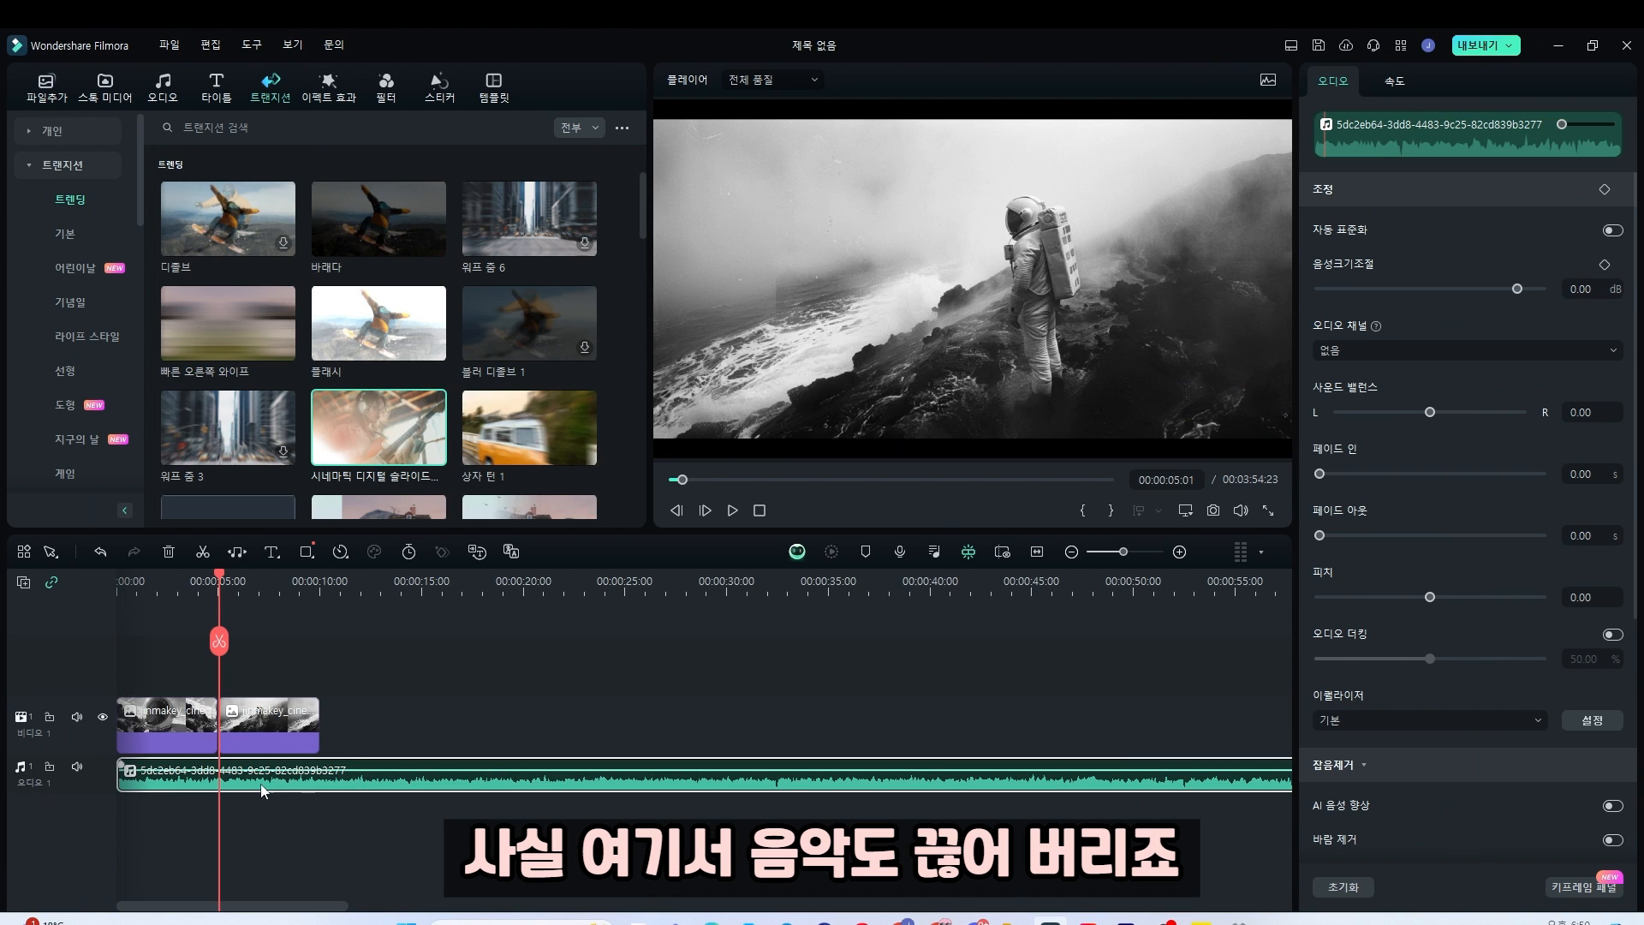
# - Cut the first music clip at 00:00:05:01 and the second at 00:00:10:00 to match the images, remove the excess audio and play the result
pyautogui.hotkey('ctrl', 'b')
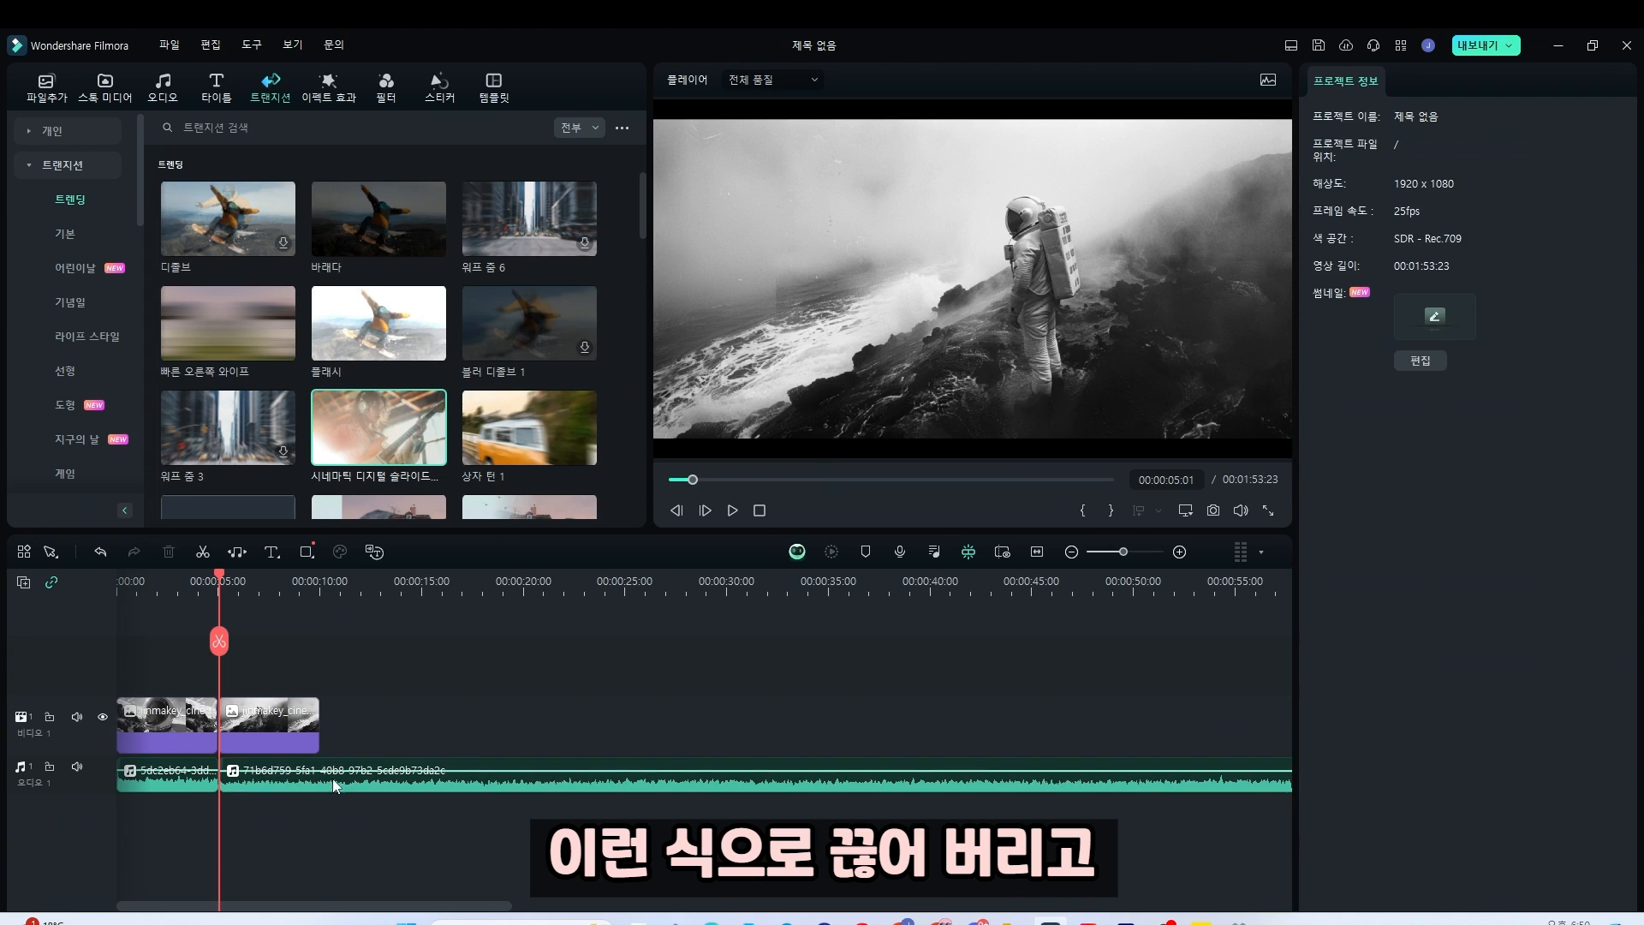
pyautogui.click(424, 786)
pyautogui.moveTo(221, 572); pyautogui.dragTo(320, 583)
pyautogui.hotkey('ctrl', 'b')
pyautogui.click(368, 779)
pyautogui.press('Delete')
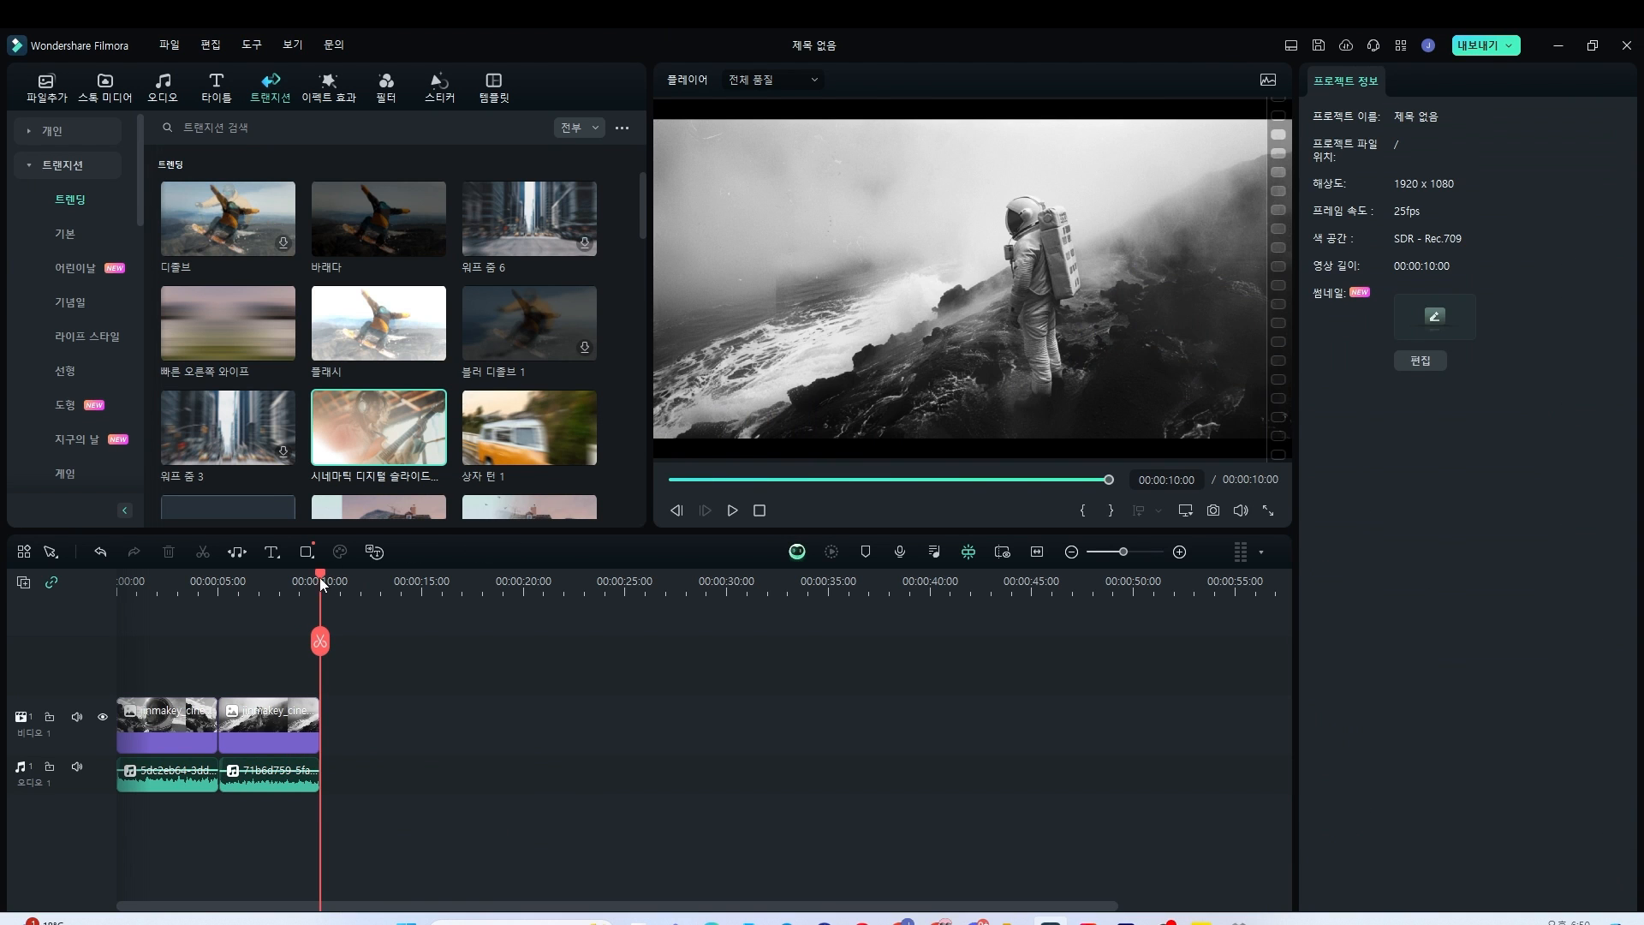
pyautogui.press('space')
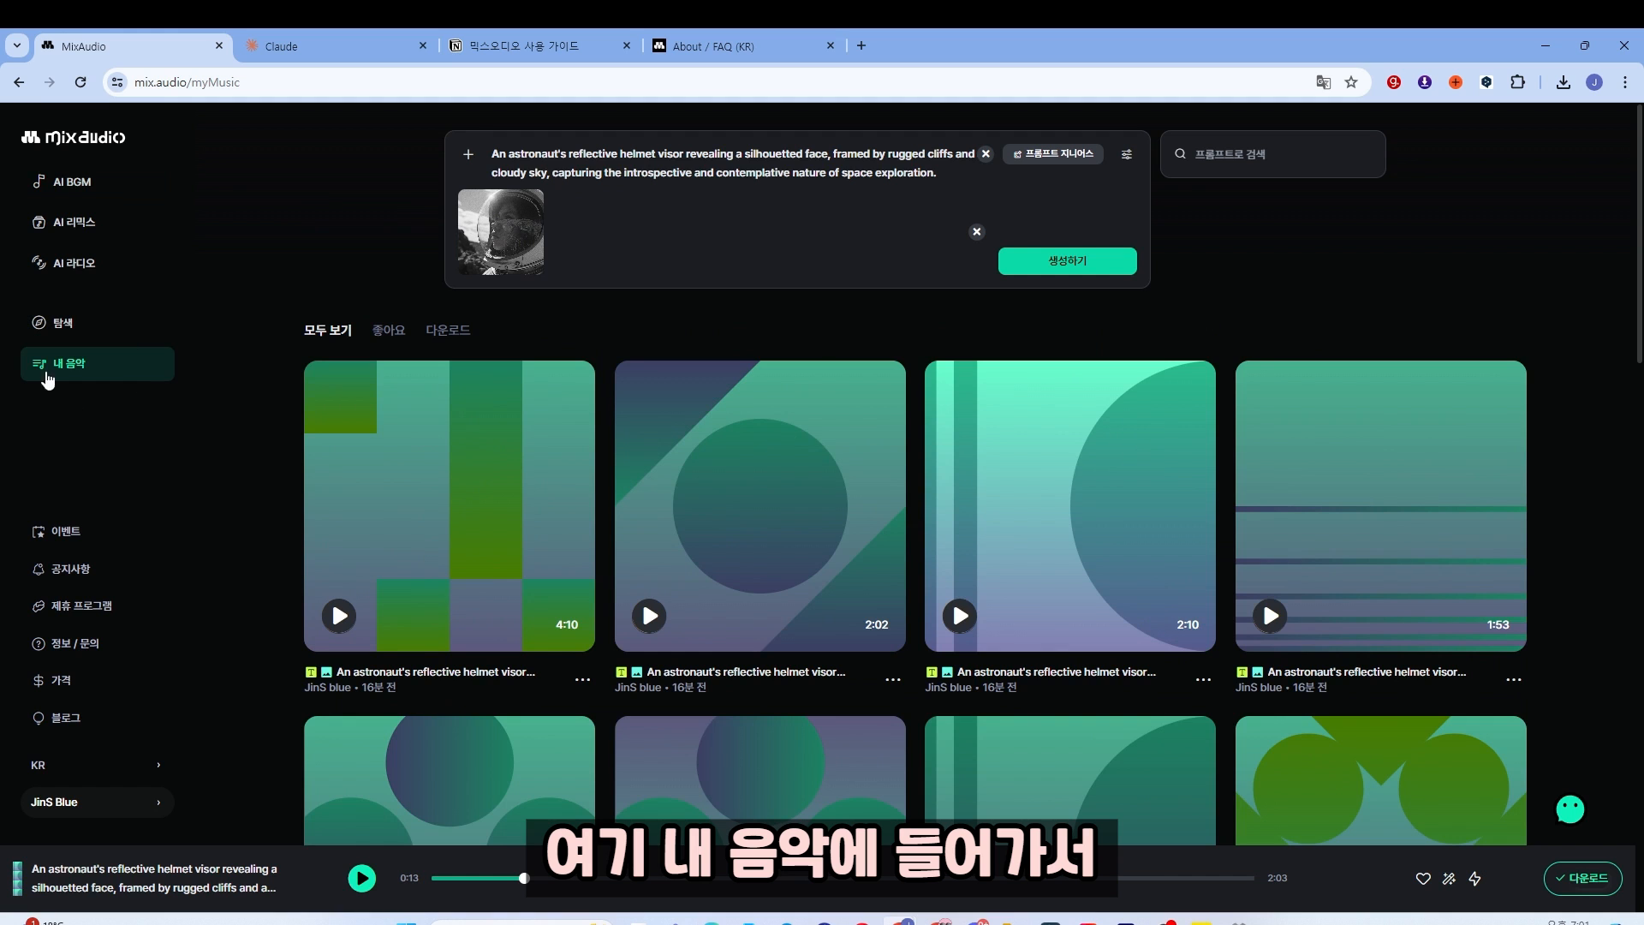
# - Look through the previously generated tracks in MixAudio's My Music library and return to the AI BGM page
pyautogui.scroll(-15, 901, 300)
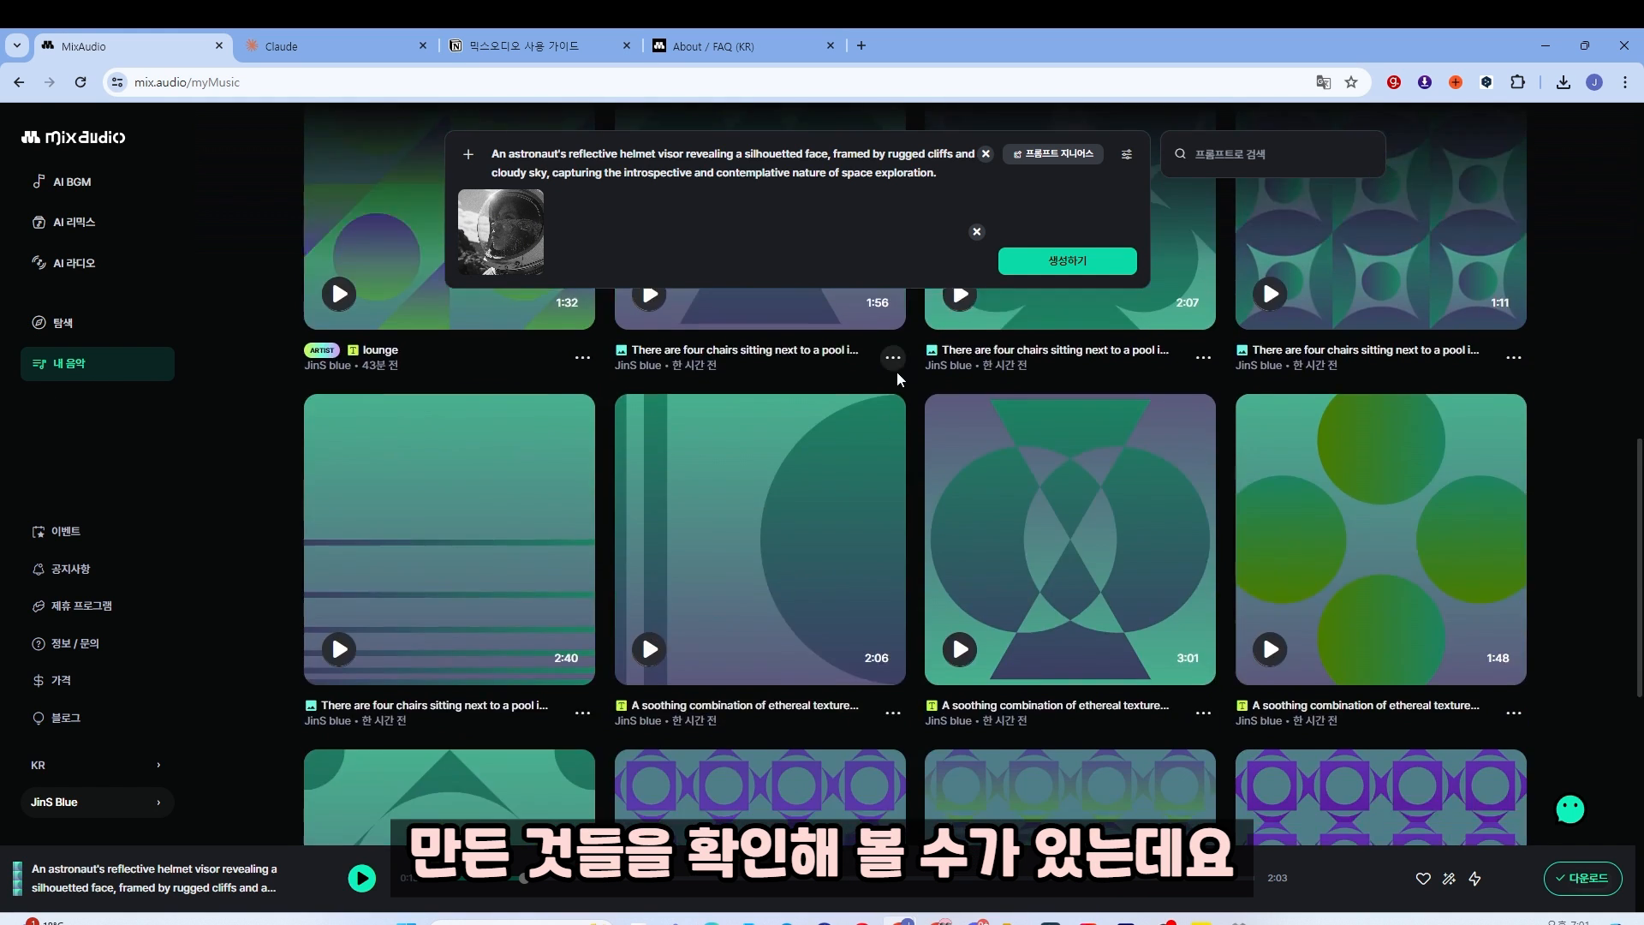
pyautogui.scroll(10, 871, 435)
pyautogui.scroll(5, 871, 434)
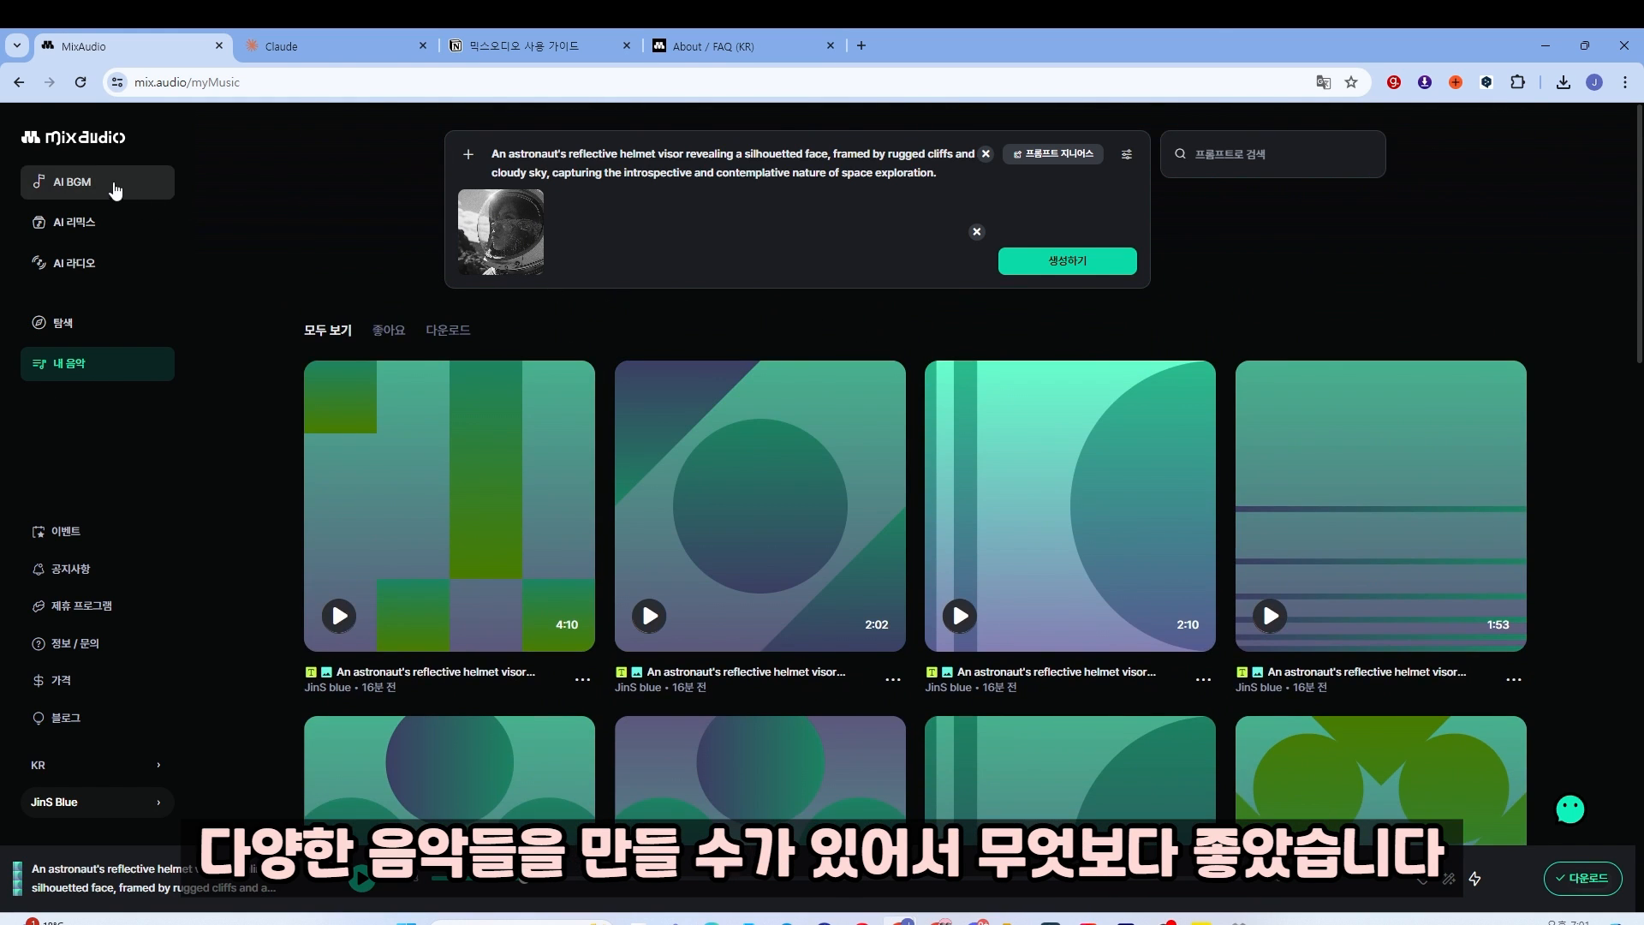
pyautogui.moveTo(541, 396)
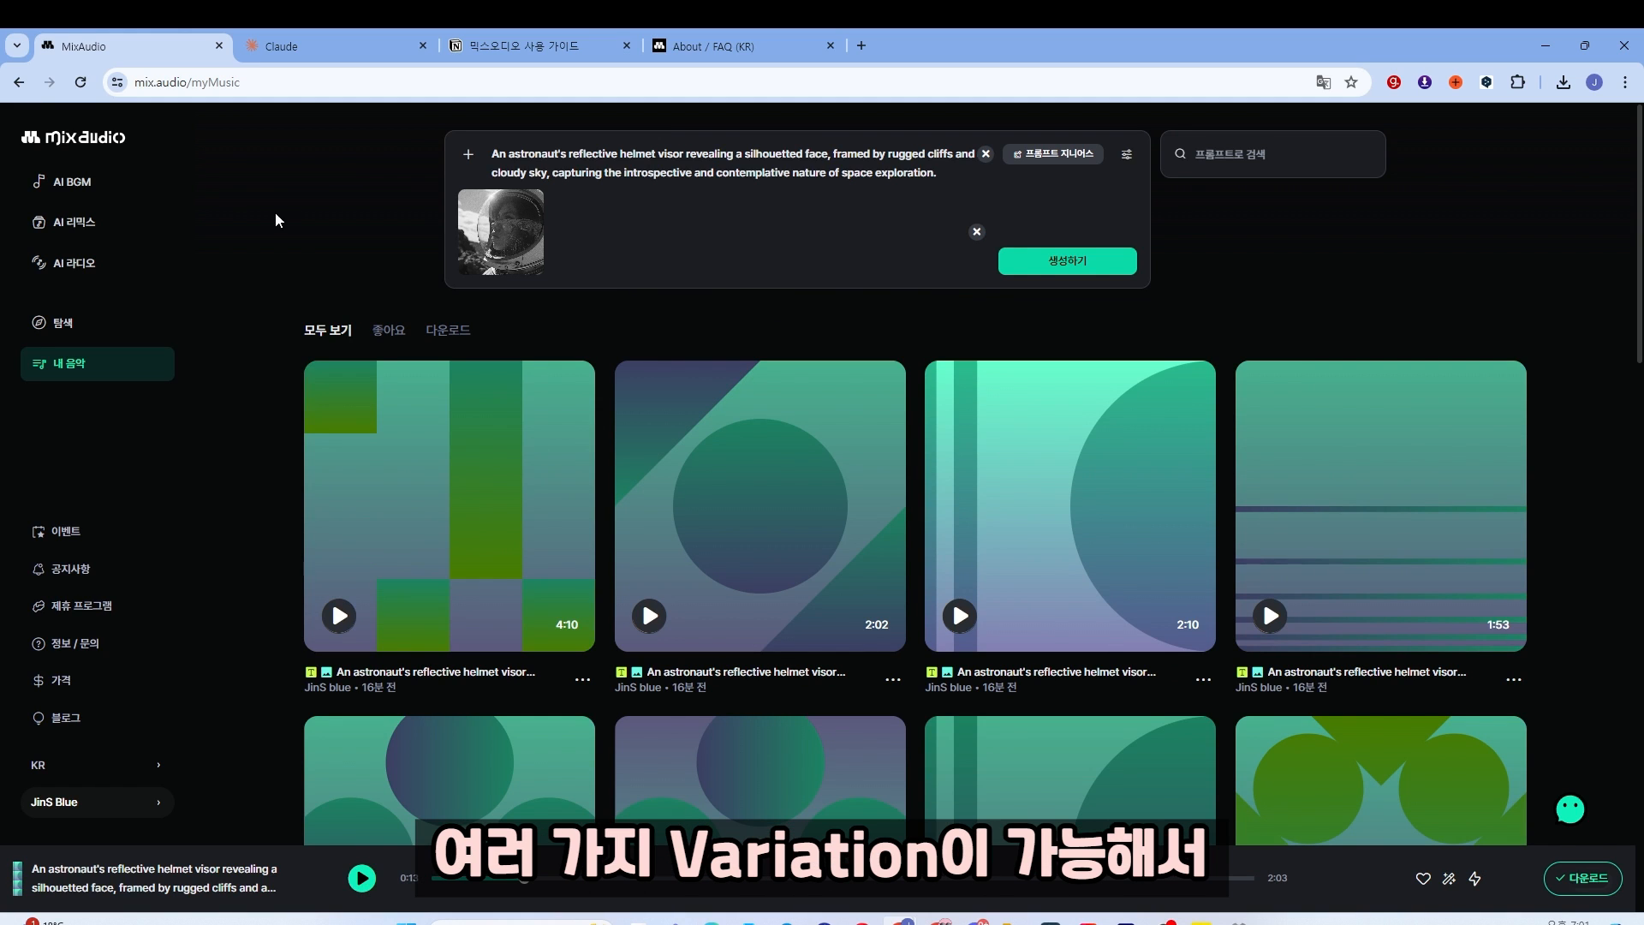
pyautogui.click(48, 180)
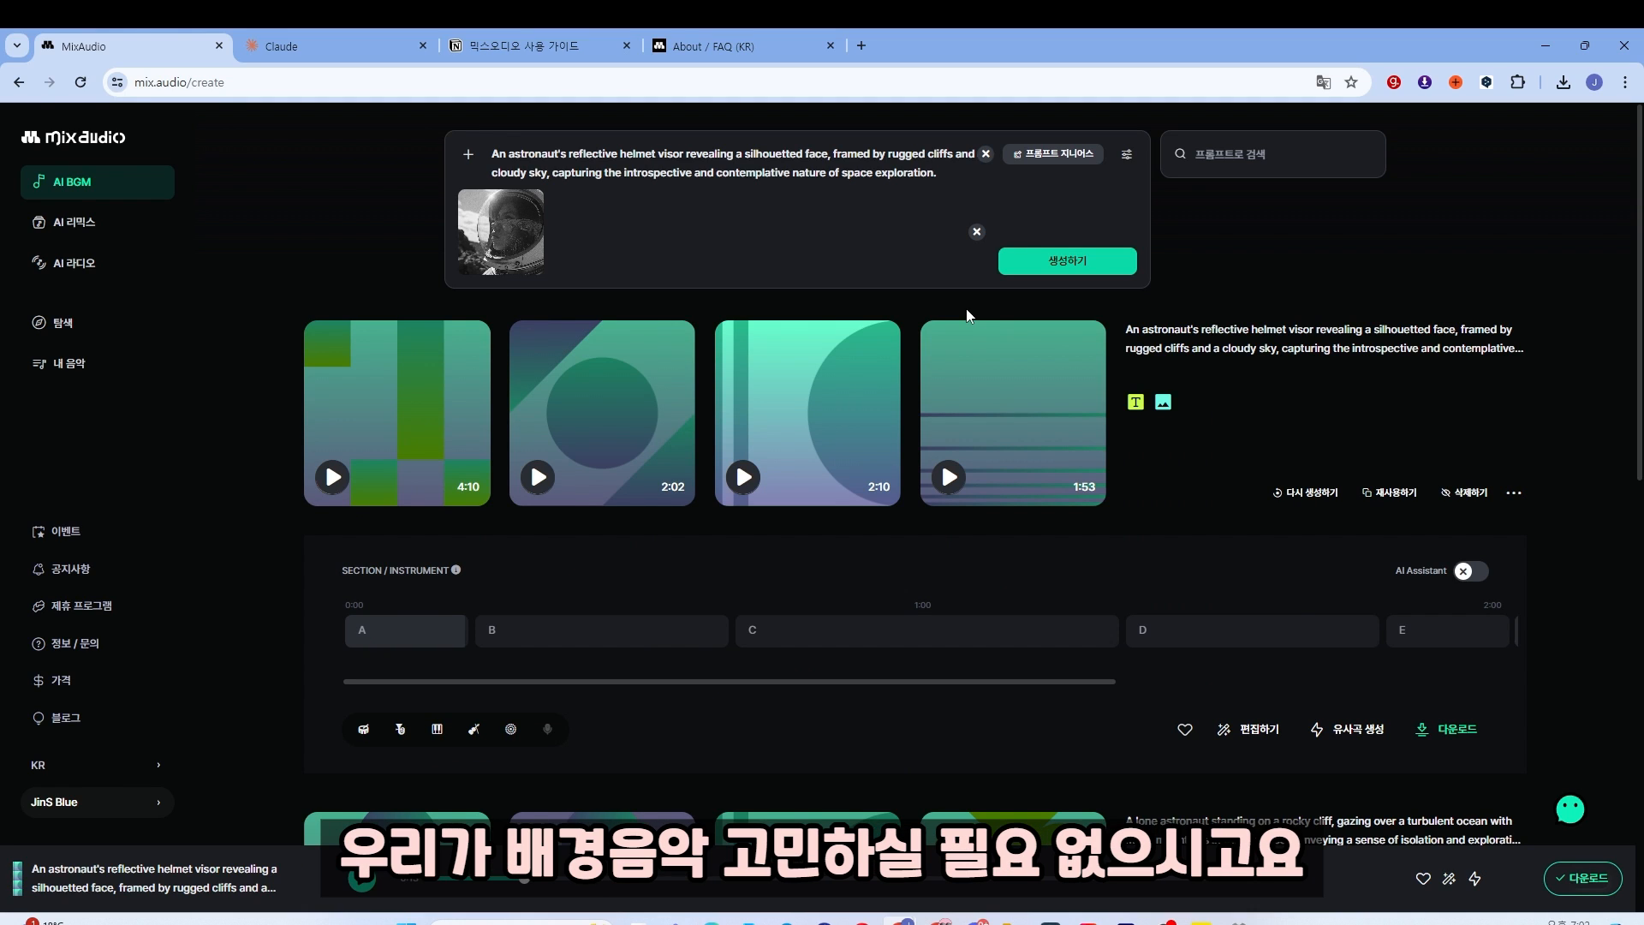
# - Skim the MixAudio usage guide for its instructions on generating music
pyautogui.click(553, 51)
pyautogui.scroll(-9, 775, 444)
pyautogui.scroll(20, 773, 442)
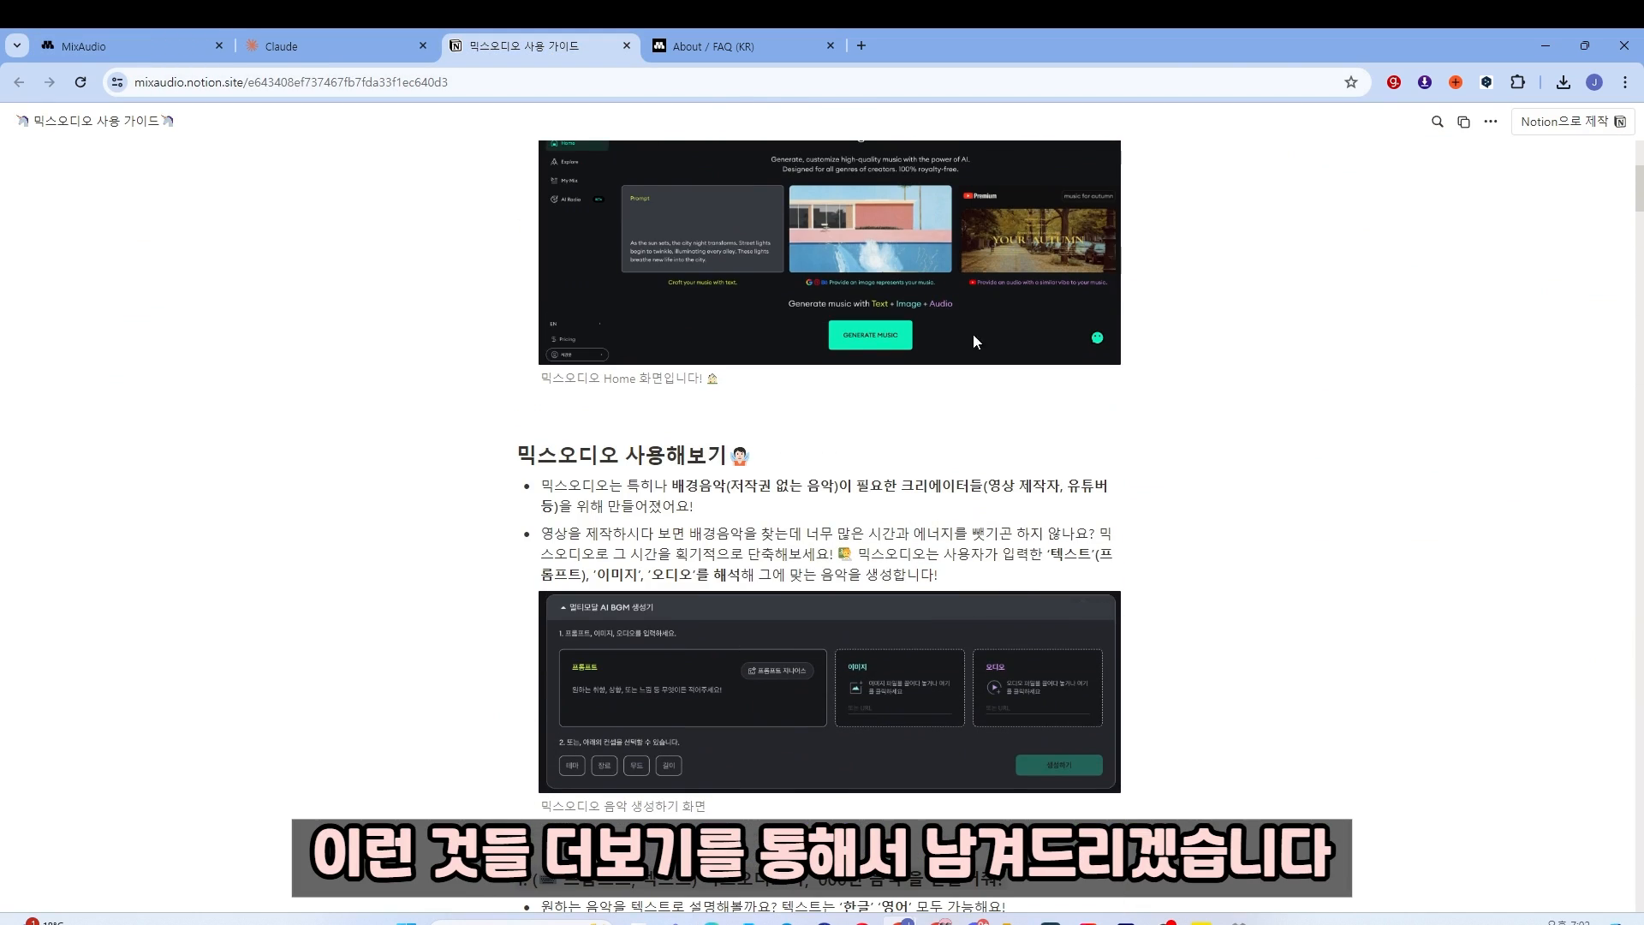
# - Read the license section of the About / FAQ (KR) page, including free use, video monetization and the rule on selling or distributing music alone
pyautogui.click(752, 45)
pyautogui.scroll(-15, 910, 232)
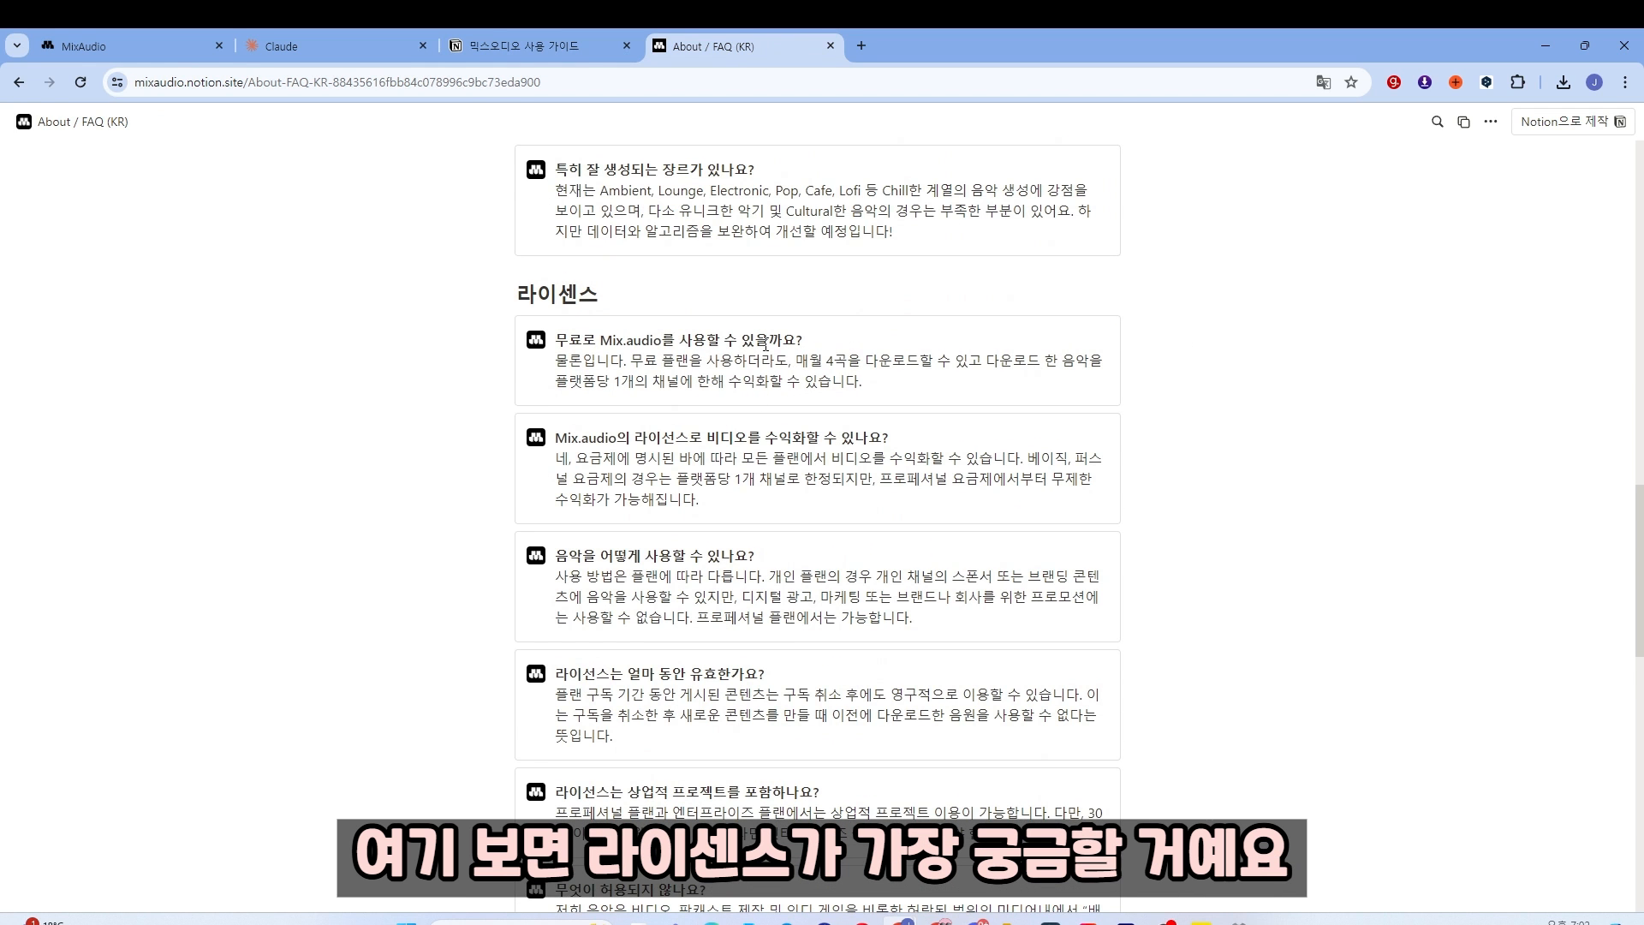
pyautogui.scroll(-2, 1091, 306)
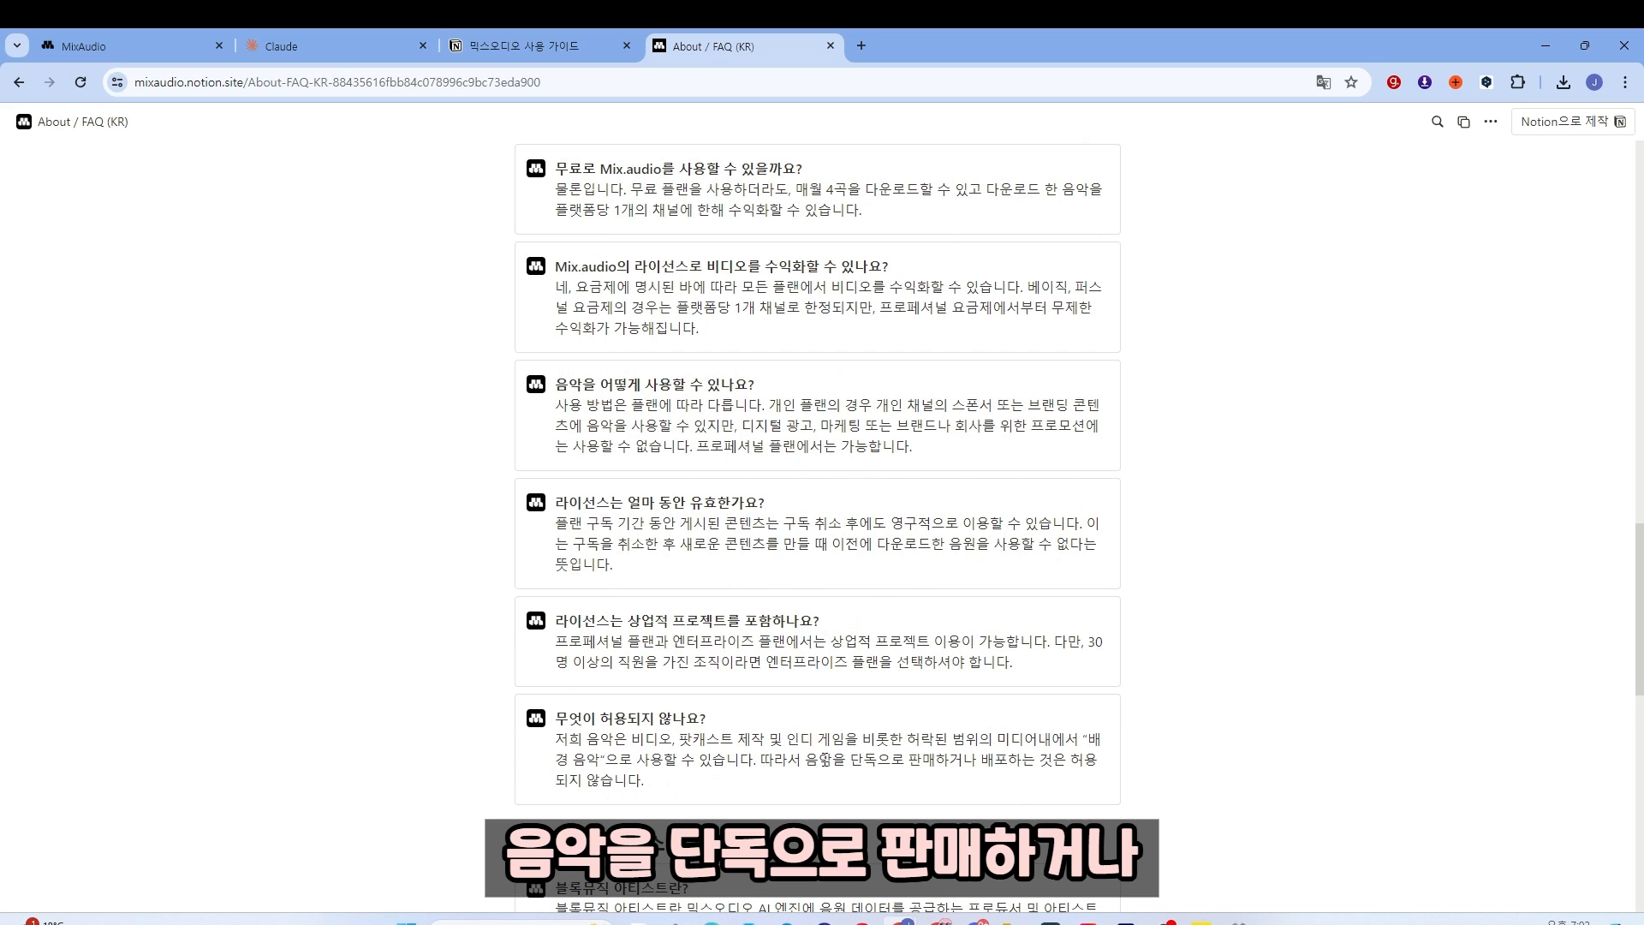
pyautogui.moveTo(866, 757); pyautogui.dragTo(647, 781)
pyautogui.click(1222, 654)
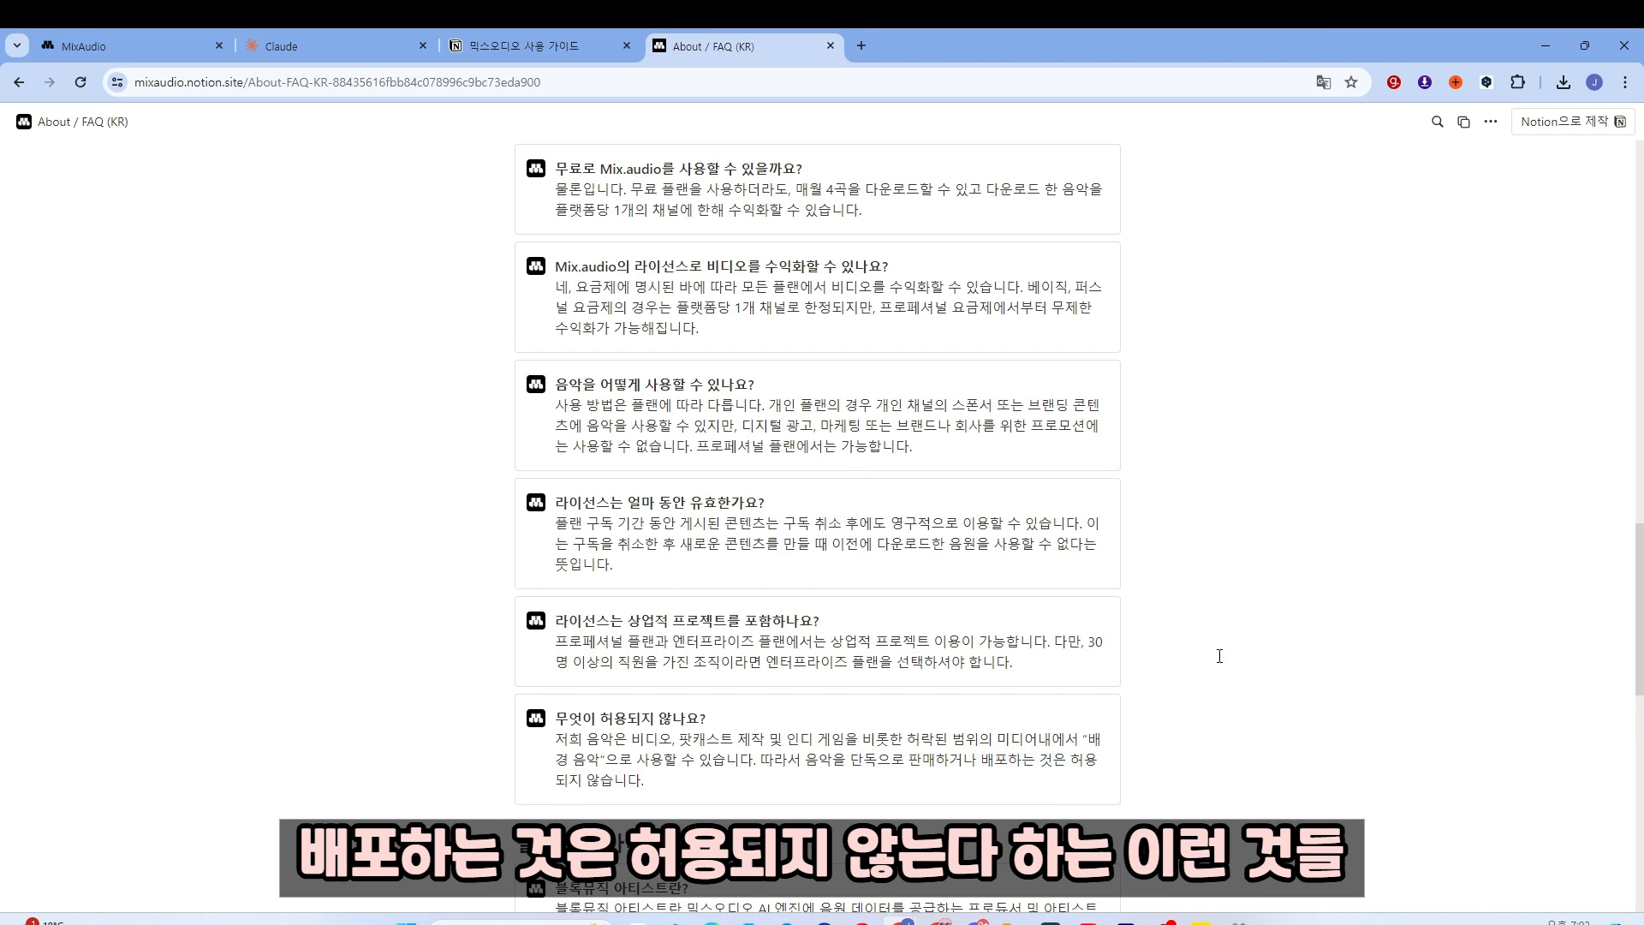
pyautogui.scroll(1, 931, 707)
pyautogui.scroll(2, 931, 707)
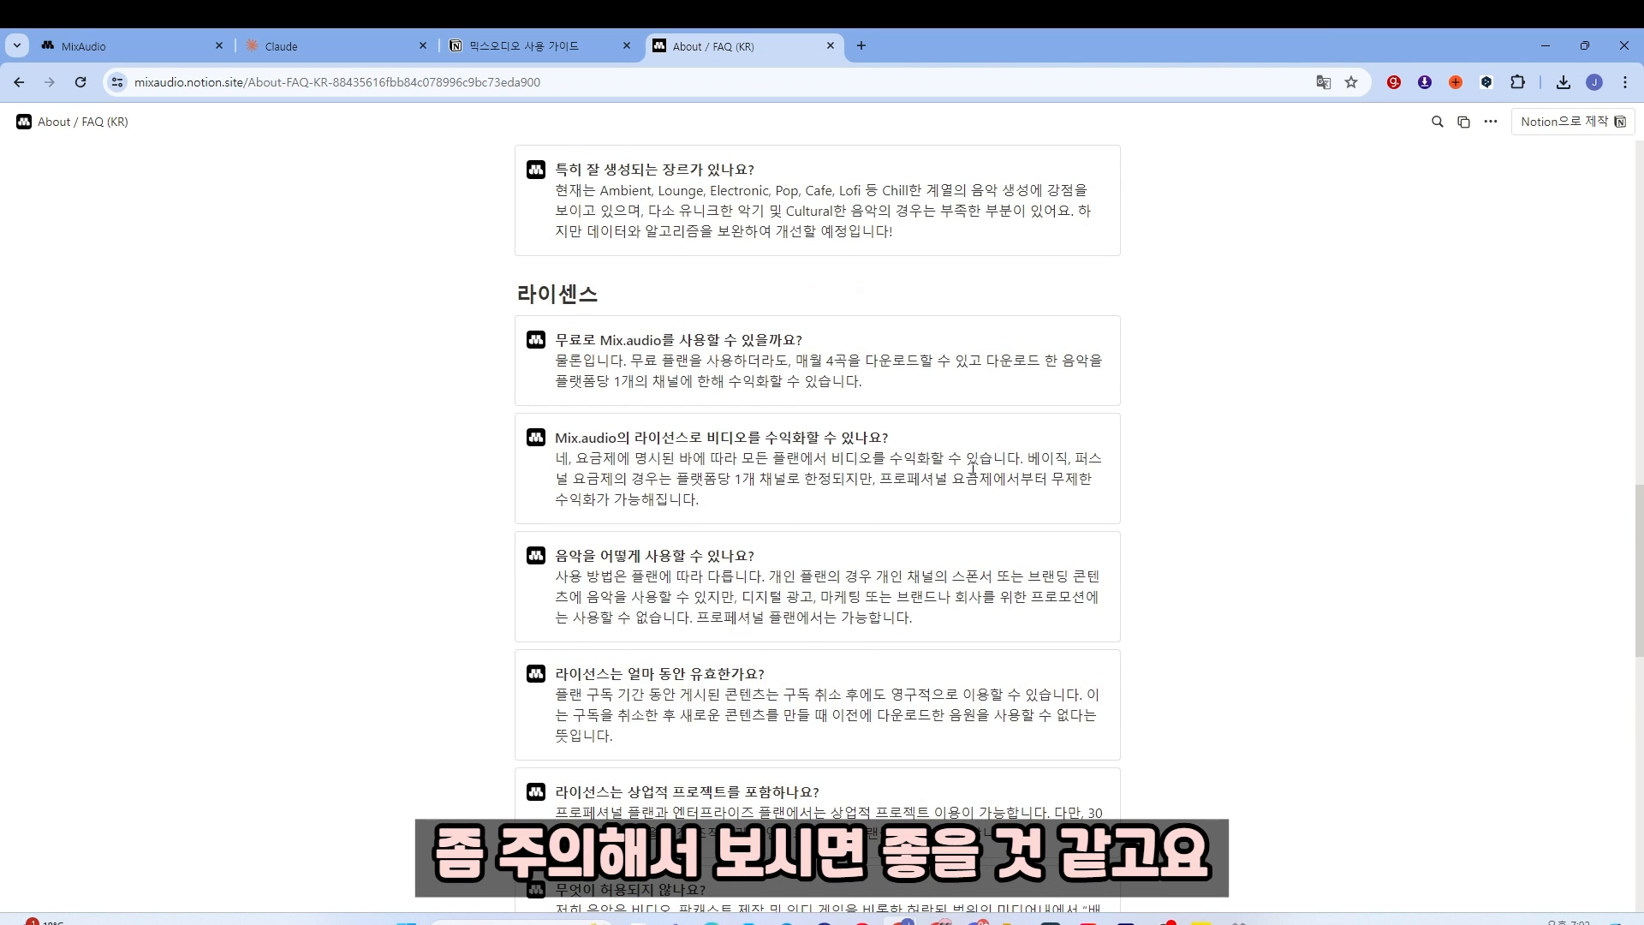
pyautogui.scroll(-5, 972, 469)
pyautogui.scroll(6, 928, 479)
pyautogui.scroll(20, 928, 479)
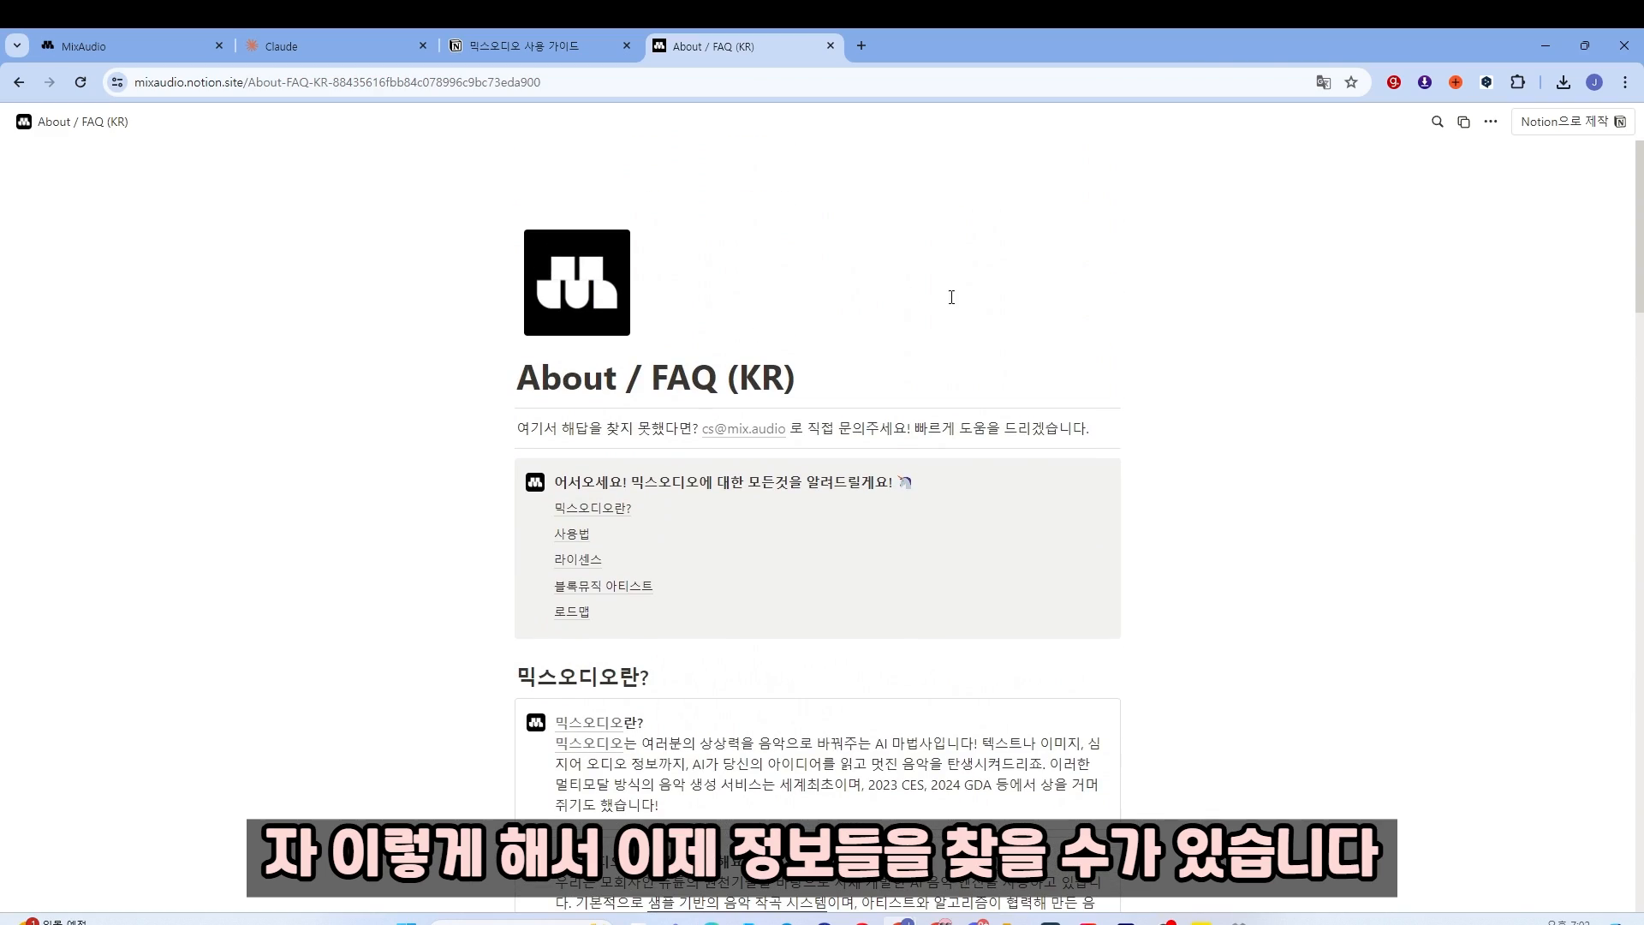
# - Generate MixAudio music from the text-only prompt "유튜브 튜토리얼 영상을 위한 마무리 음악으로 잔잔하게 나오는 음악"
pyautogui.click(168, 44)
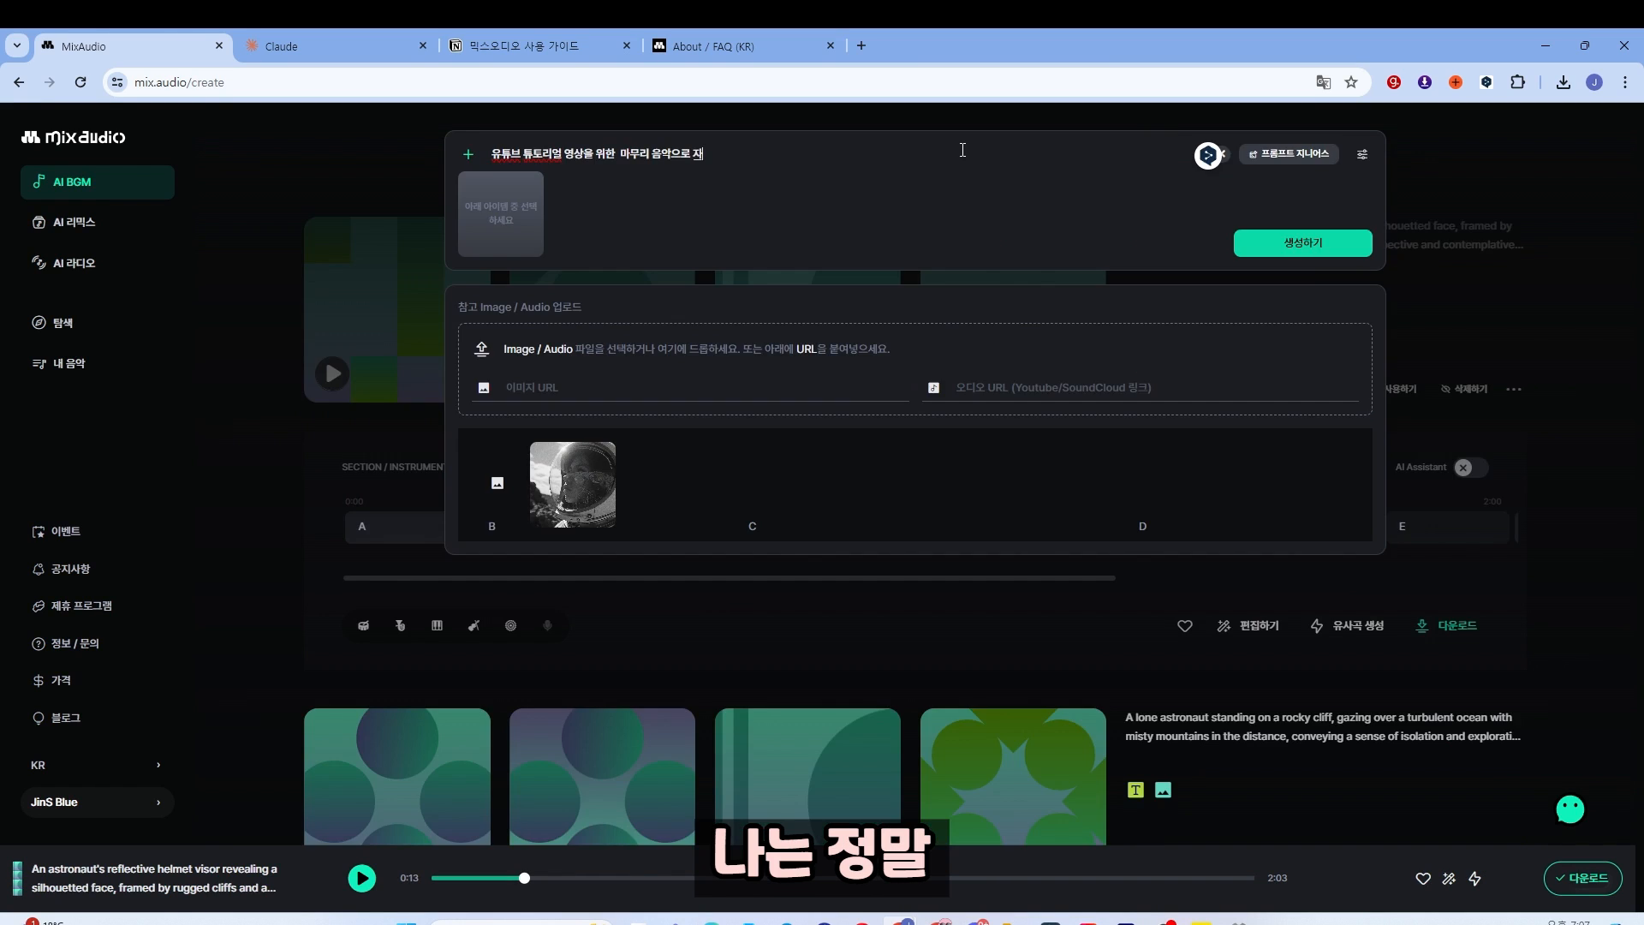
pyautogui.write('잔잔')
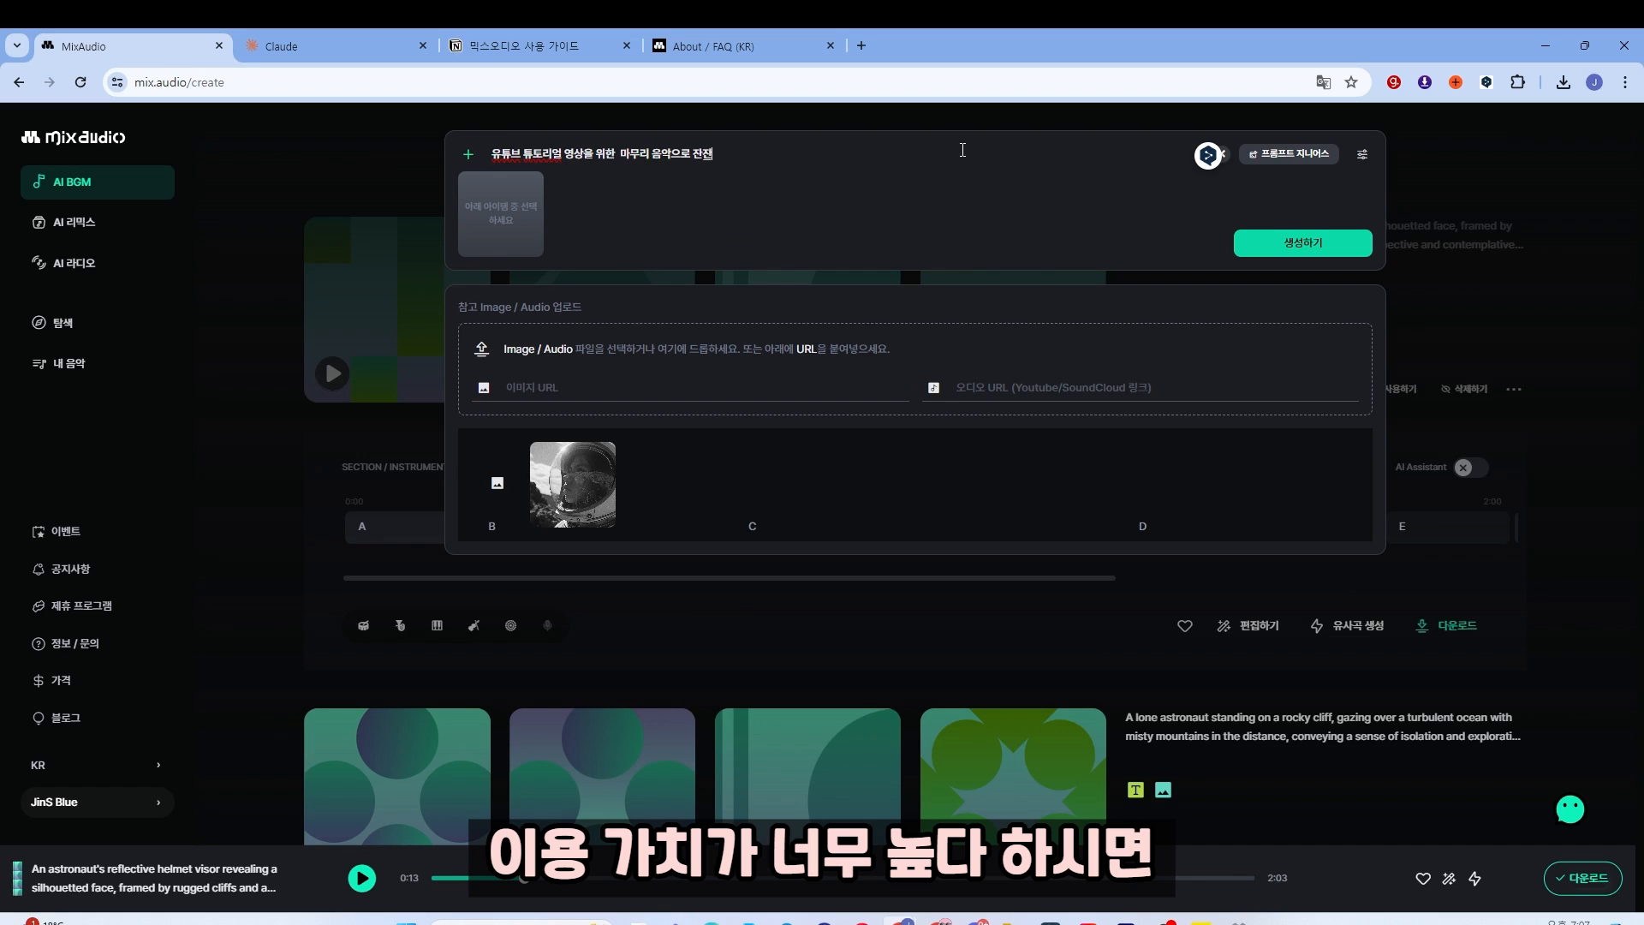
pyautogui.write('하게 나오늘 음ㅇ액')
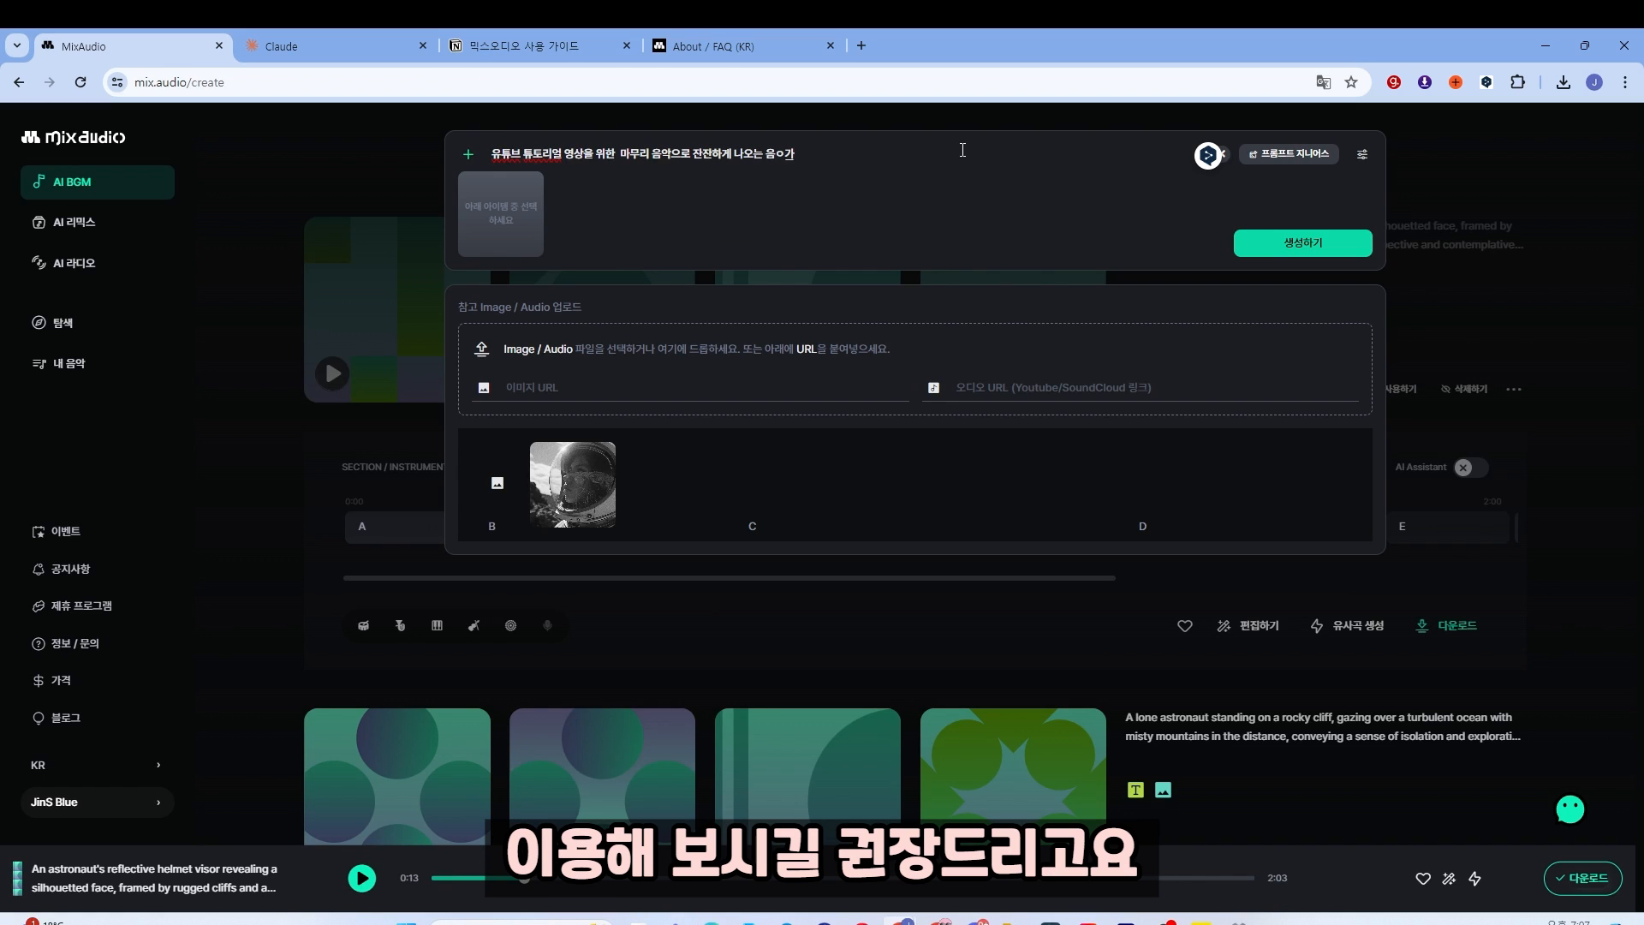
pyautogui.press('BackSpace')
pyautogui.press('BackSpace')
pyautogui.write('악')
pyautogui.click(1359, 257)
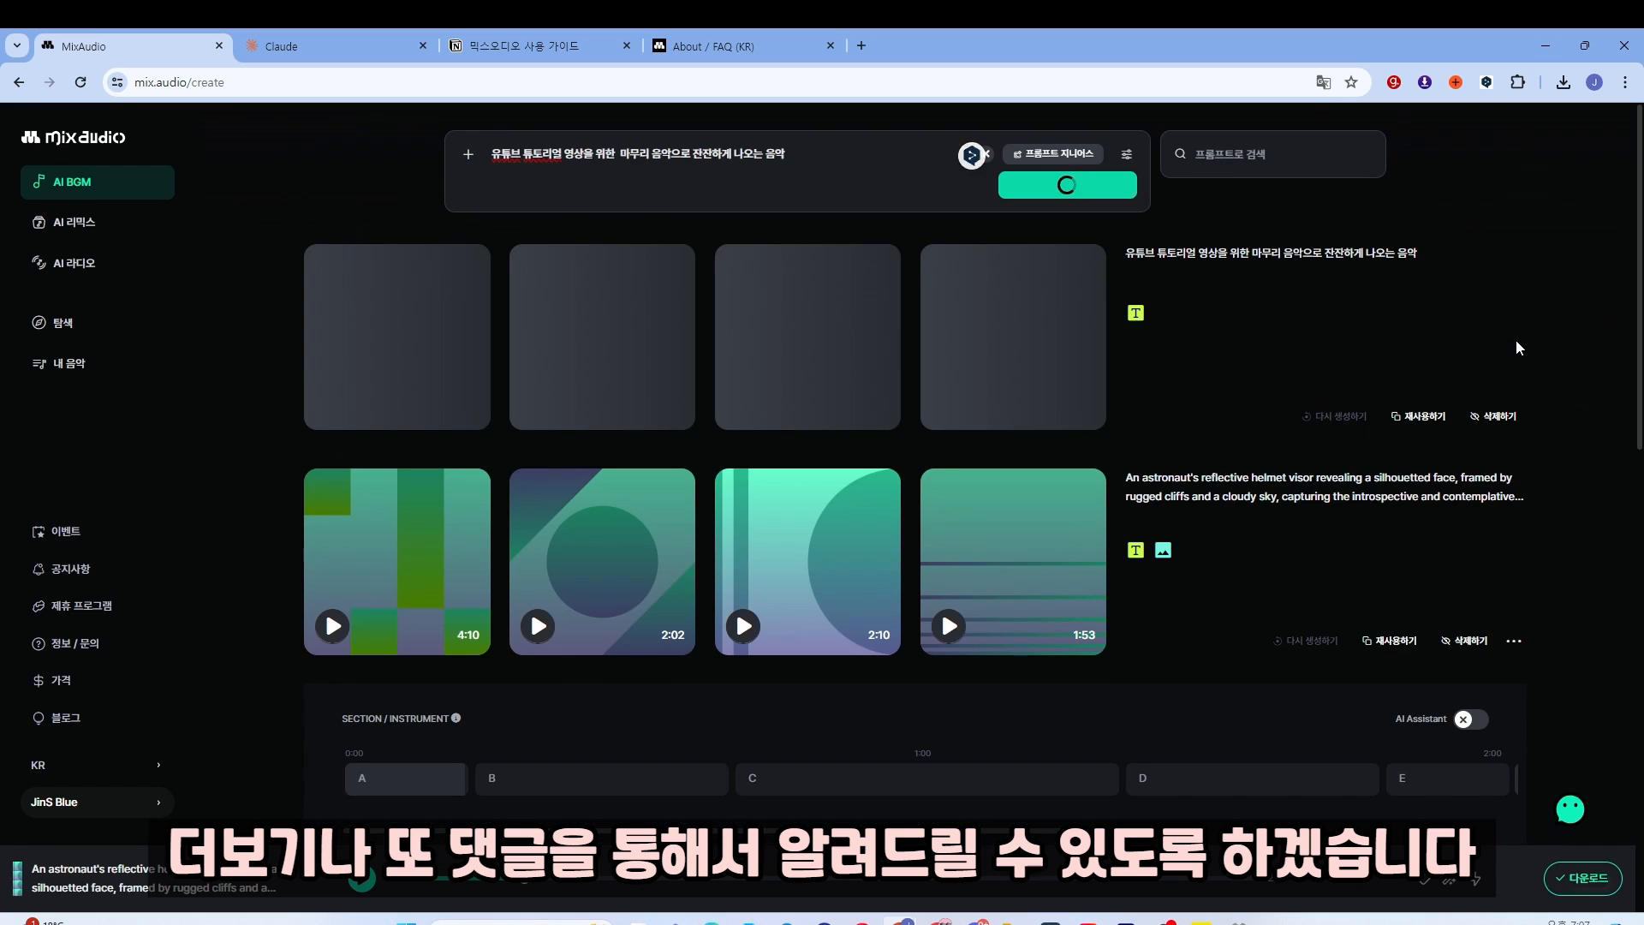